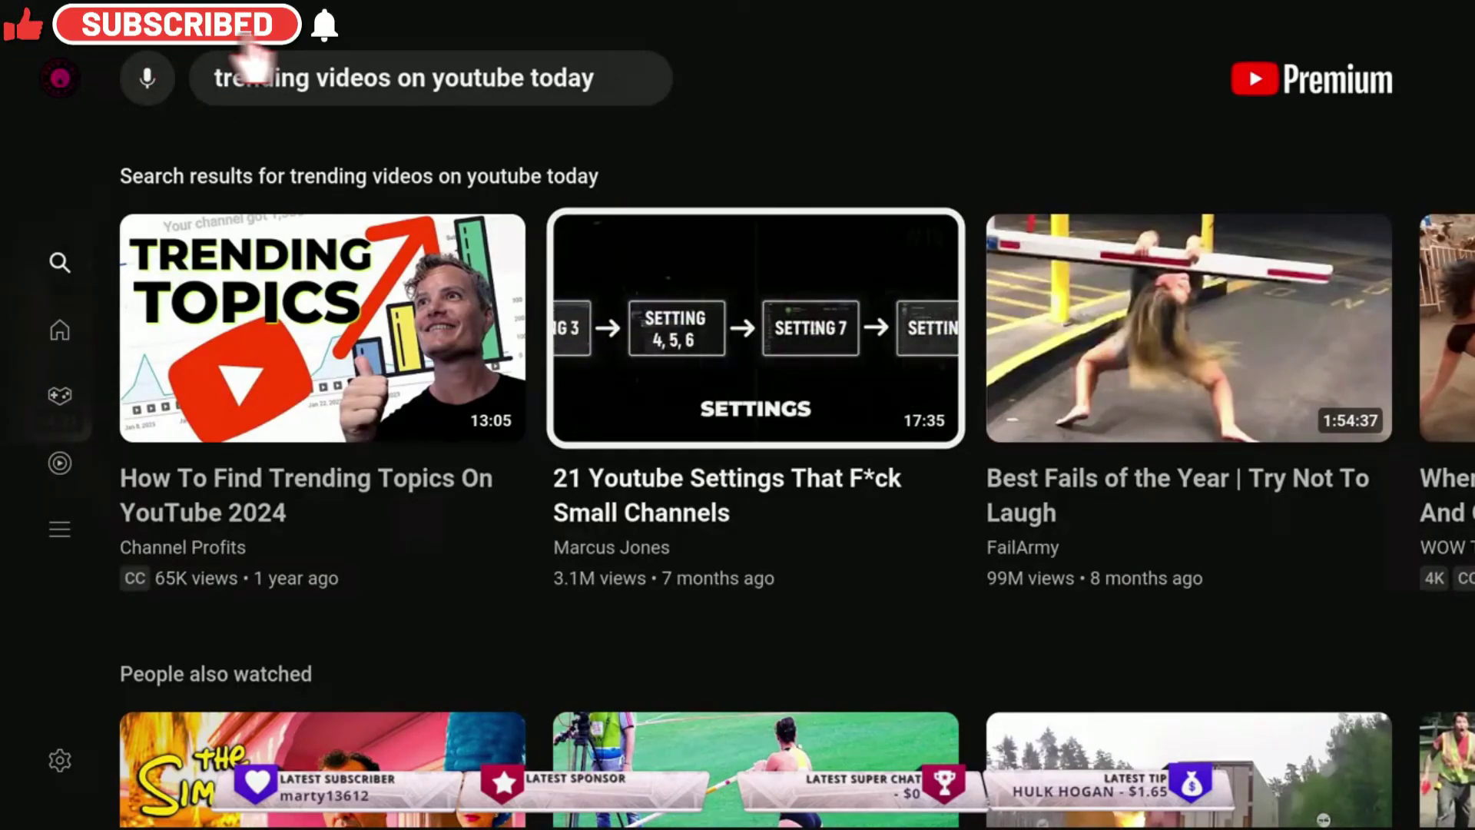
- Play the '21 Youtube Settings That F*ck Small Channels' video, pausing it and resuming it
{"action": "key", "text": "Return"}
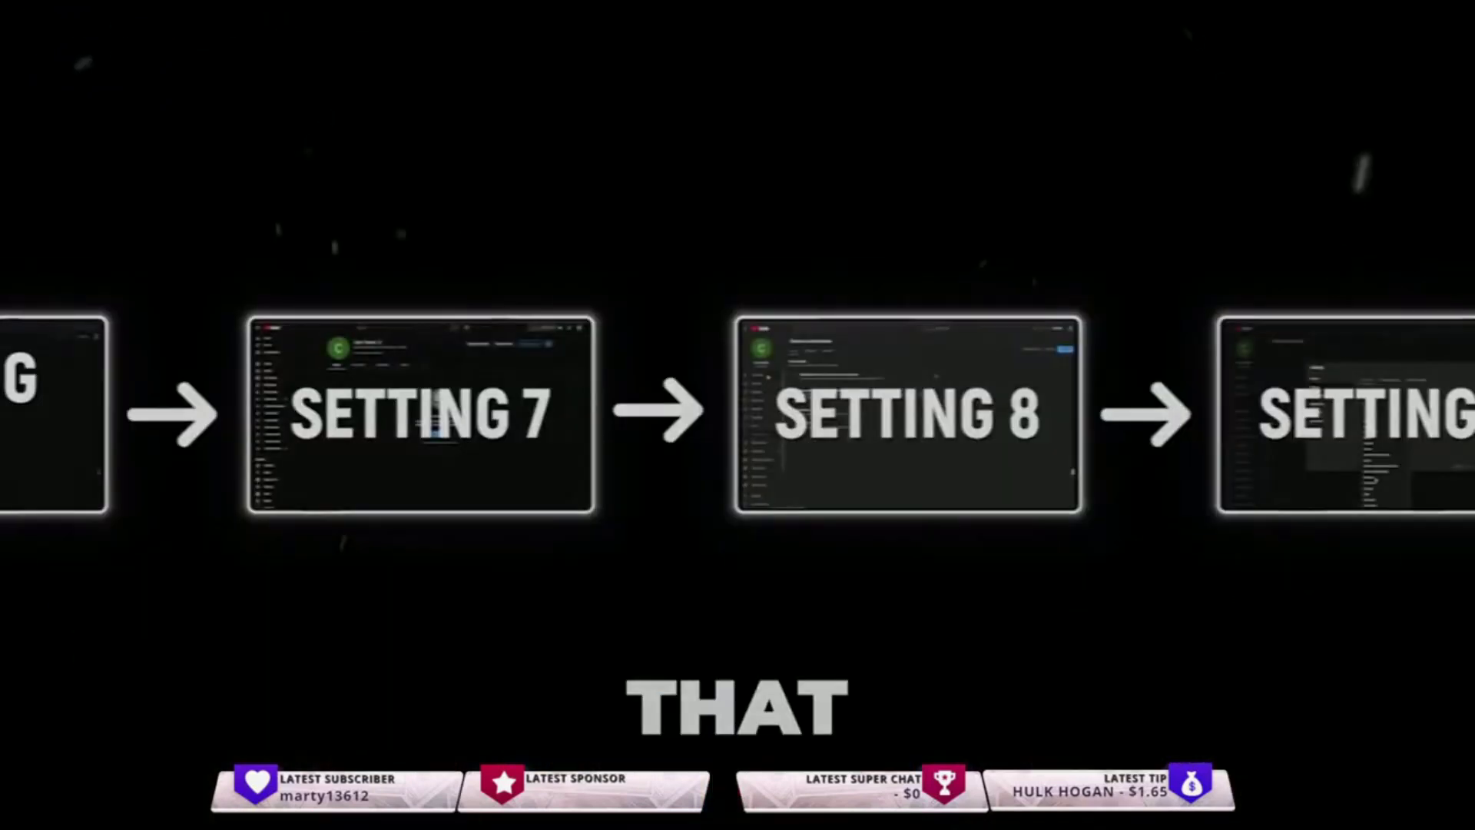
{"action": "key", "text": "Down"}
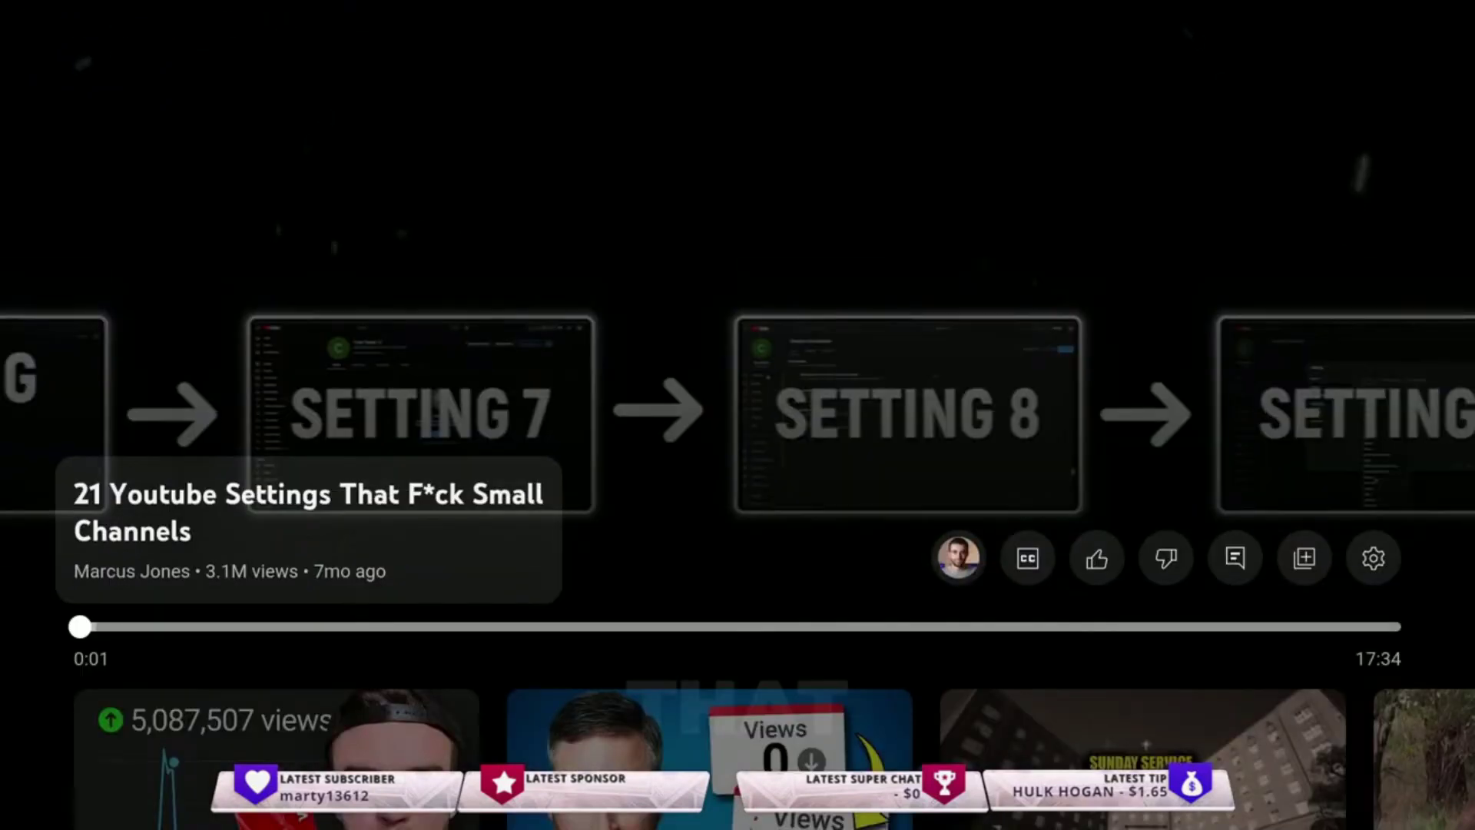
{"action": "key", "text": "Up"}
{"action": "key", "text": "Escape"}
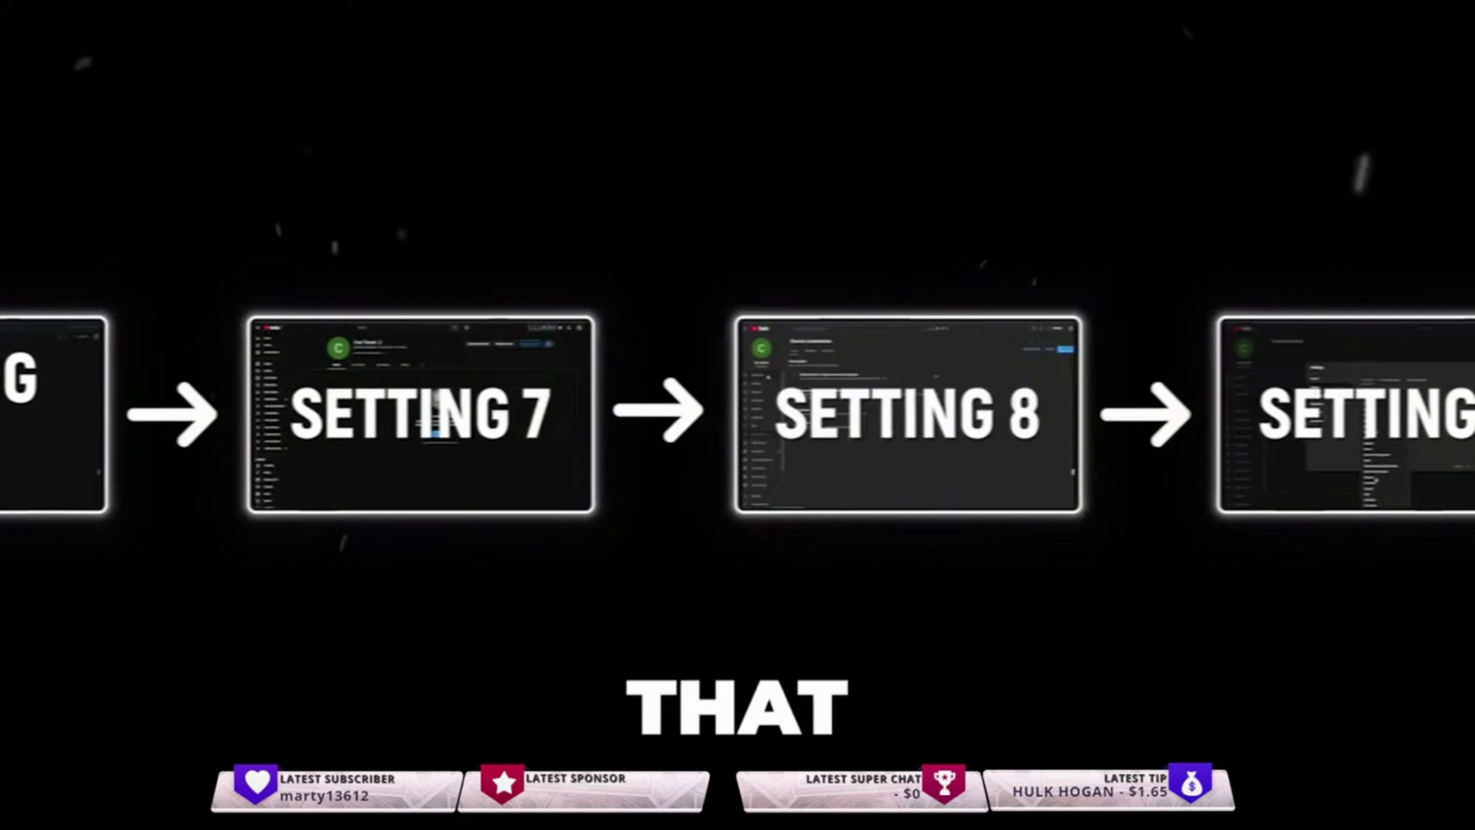
{"action": "key", "text": "space"}
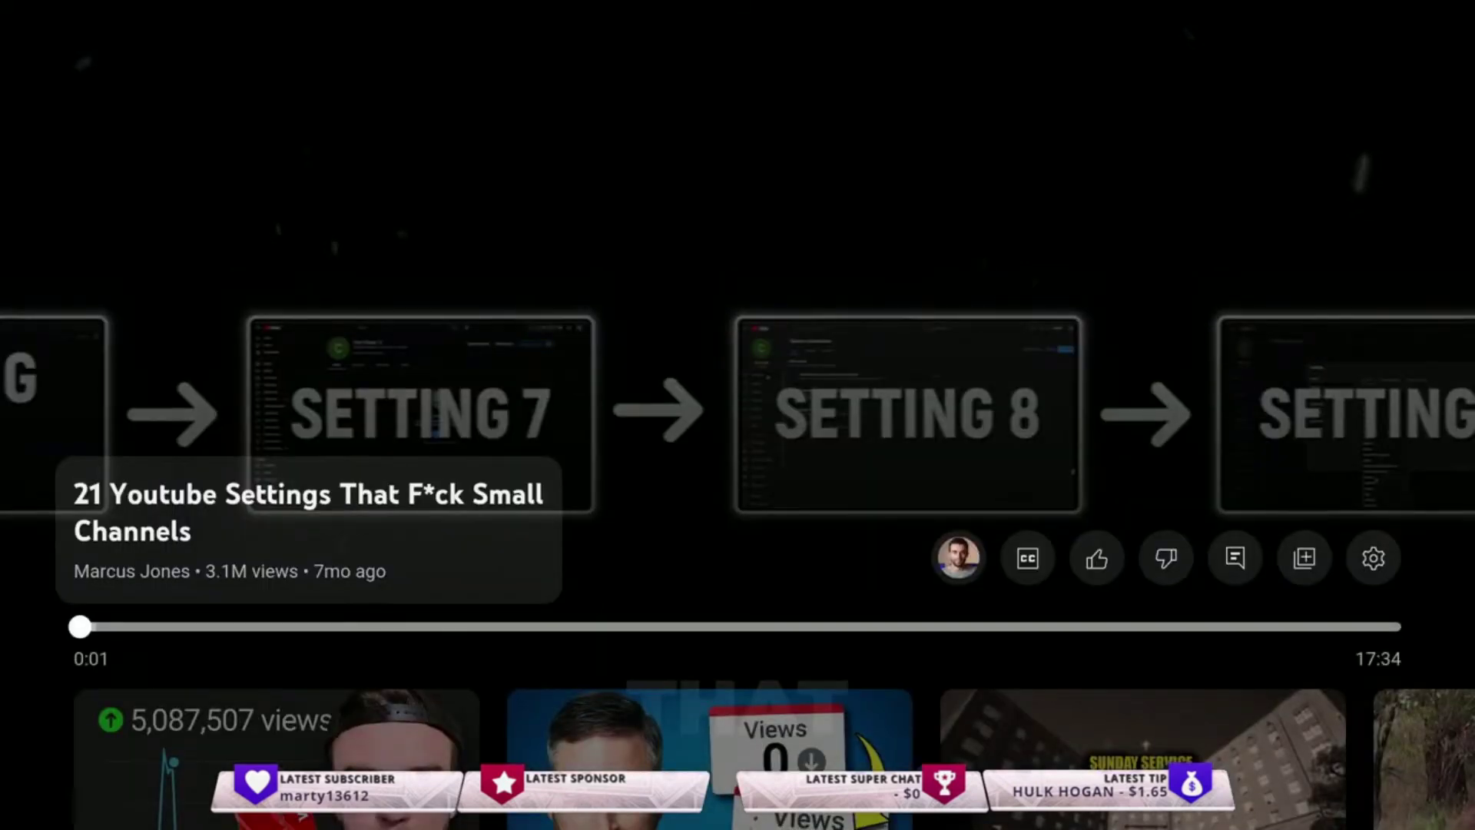
{"action": "key", "text": "Up"}
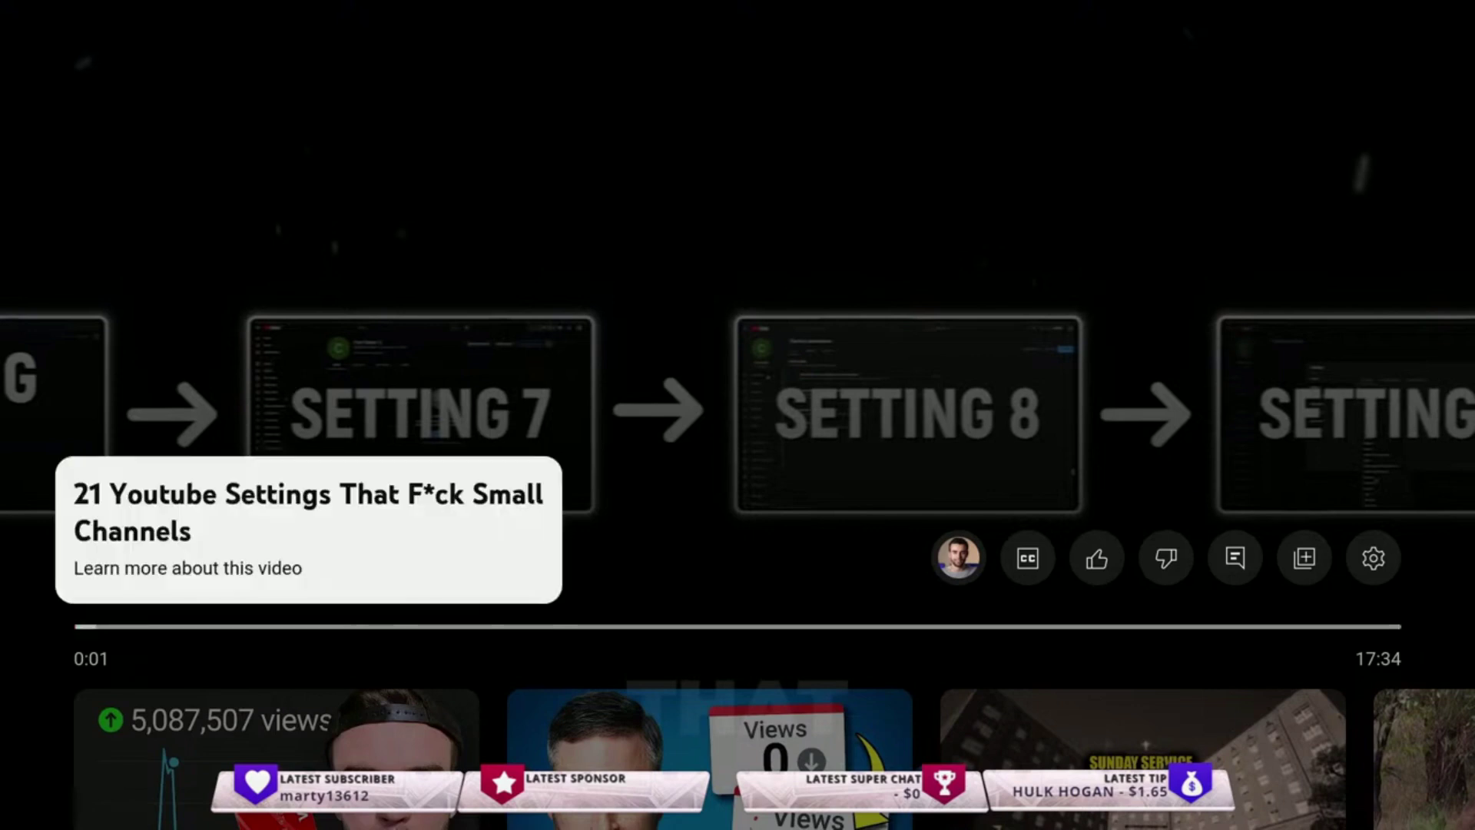
{"action": "key", "text": "space"}
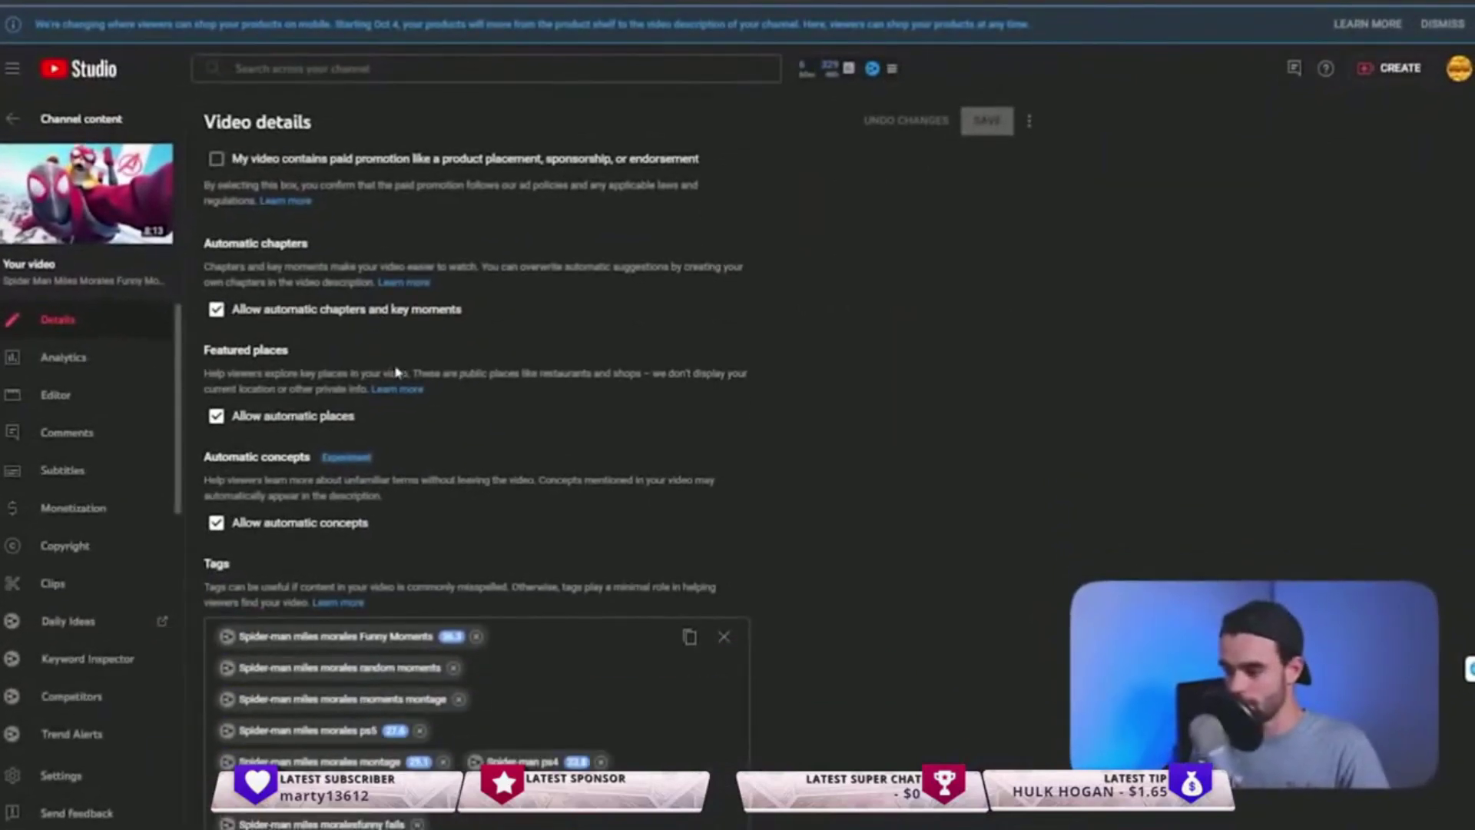
- Uncheck 'Allow automatic chapters and key moments' for the Spider-Man video
{"action": "scroll", "coordinate": [652, 341], "scroll_direction": "up", "scroll_amount": 2}
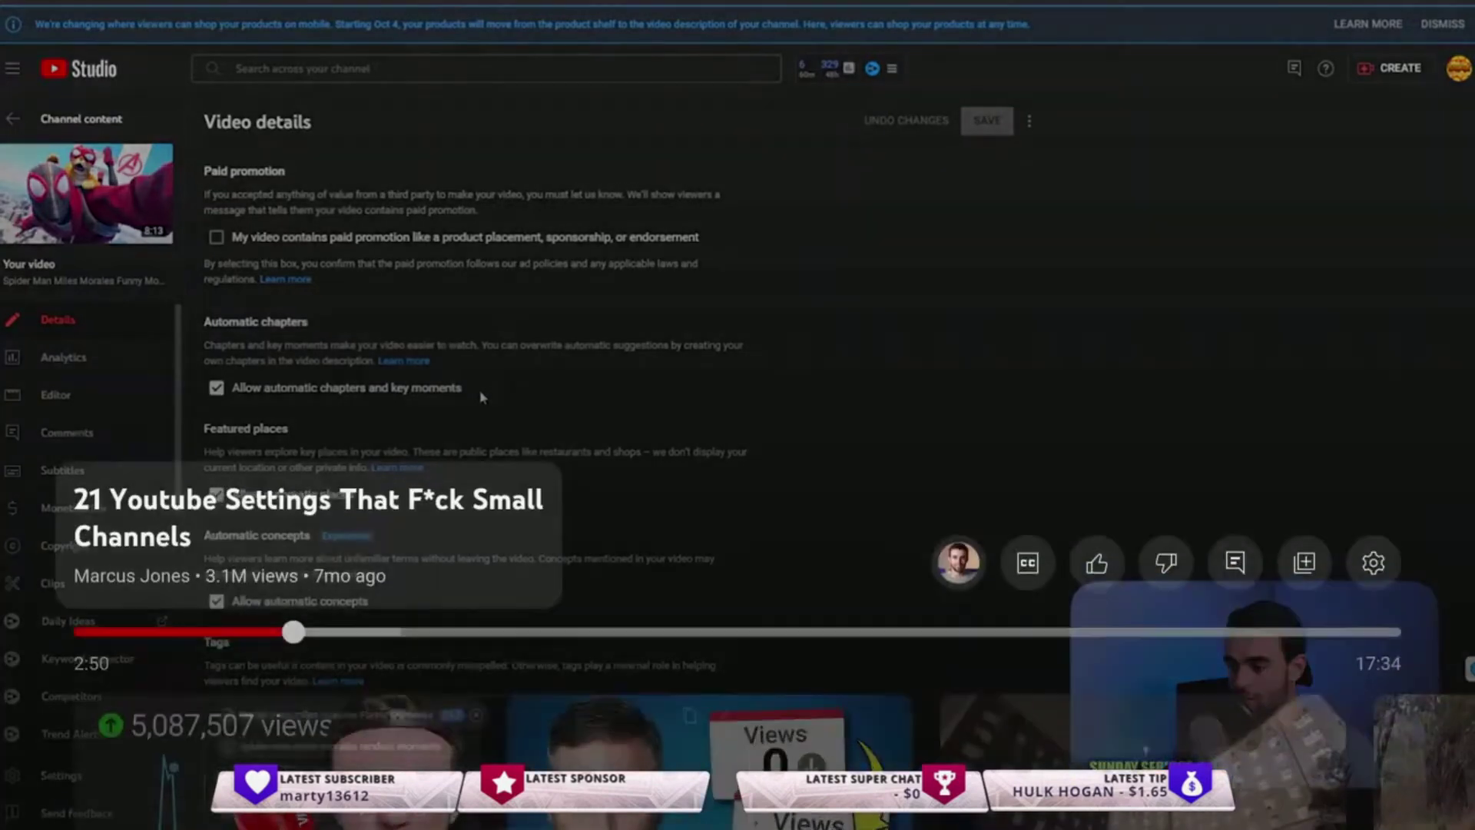
{"action": "left_click", "coordinate": [216, 387]}
- Append chapters '0:00 Intro', '0:15 Story' and '3:00 3 tips that helped me get over crippling constipation' to the description
{"action": "scroll", "coordinate": [381, 483], "scroll_direction": "up", "scroll_amount": 5}
{"action": "scroll", "coordinate": [382, 482], "scroll_direction": "up", "scroll_amount": 10}
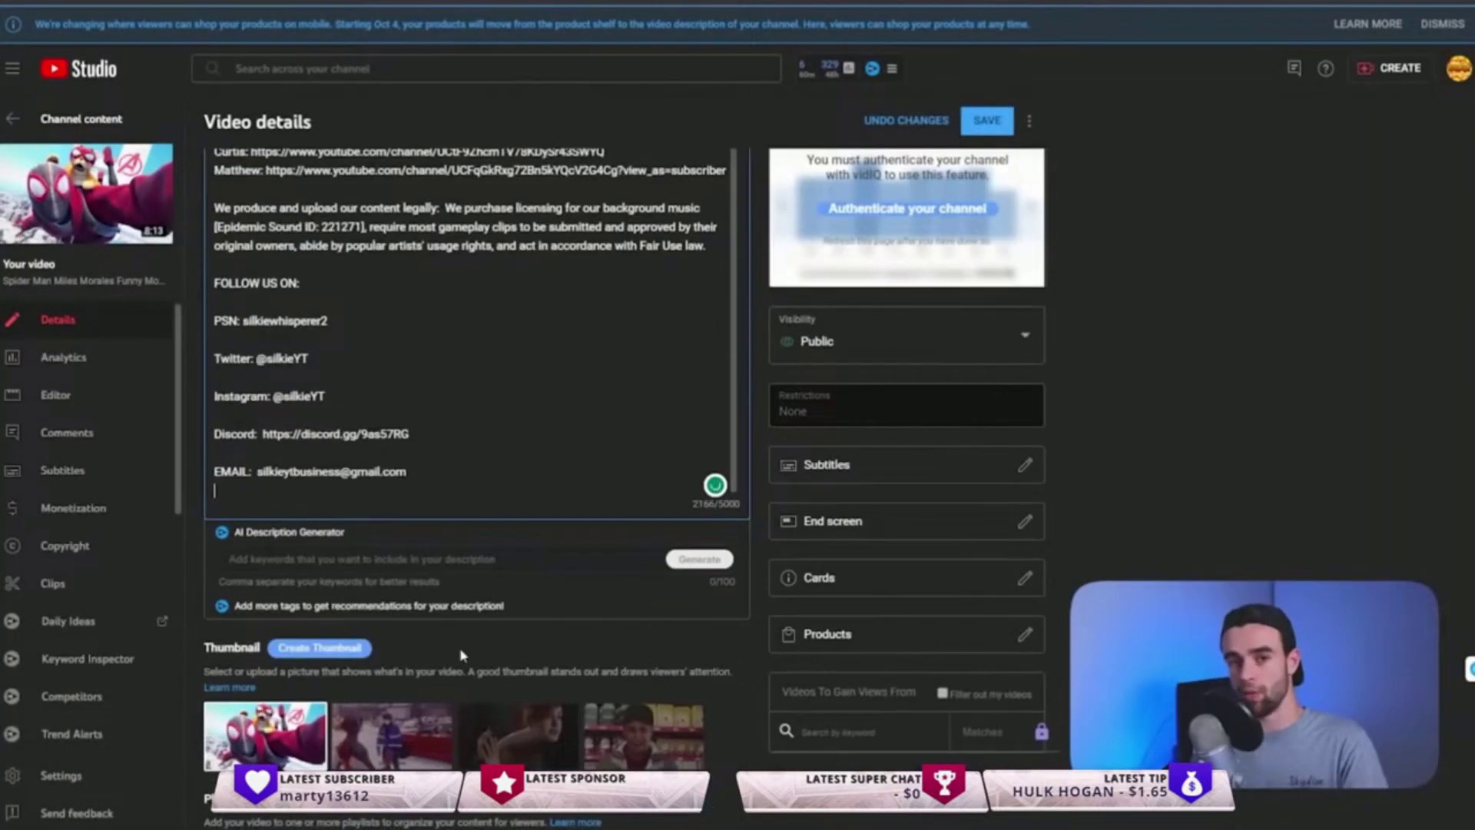
{"action": "scroll", "coordinate": [462, 655], "scroll_direction": "down", "scroll_amount": 3}
{"action": "key", "text": "Return"}
{"action": "key", "text": "Return"}
{"action": "key", "text": "Return"}
{"action": "key", "text": "Return"}
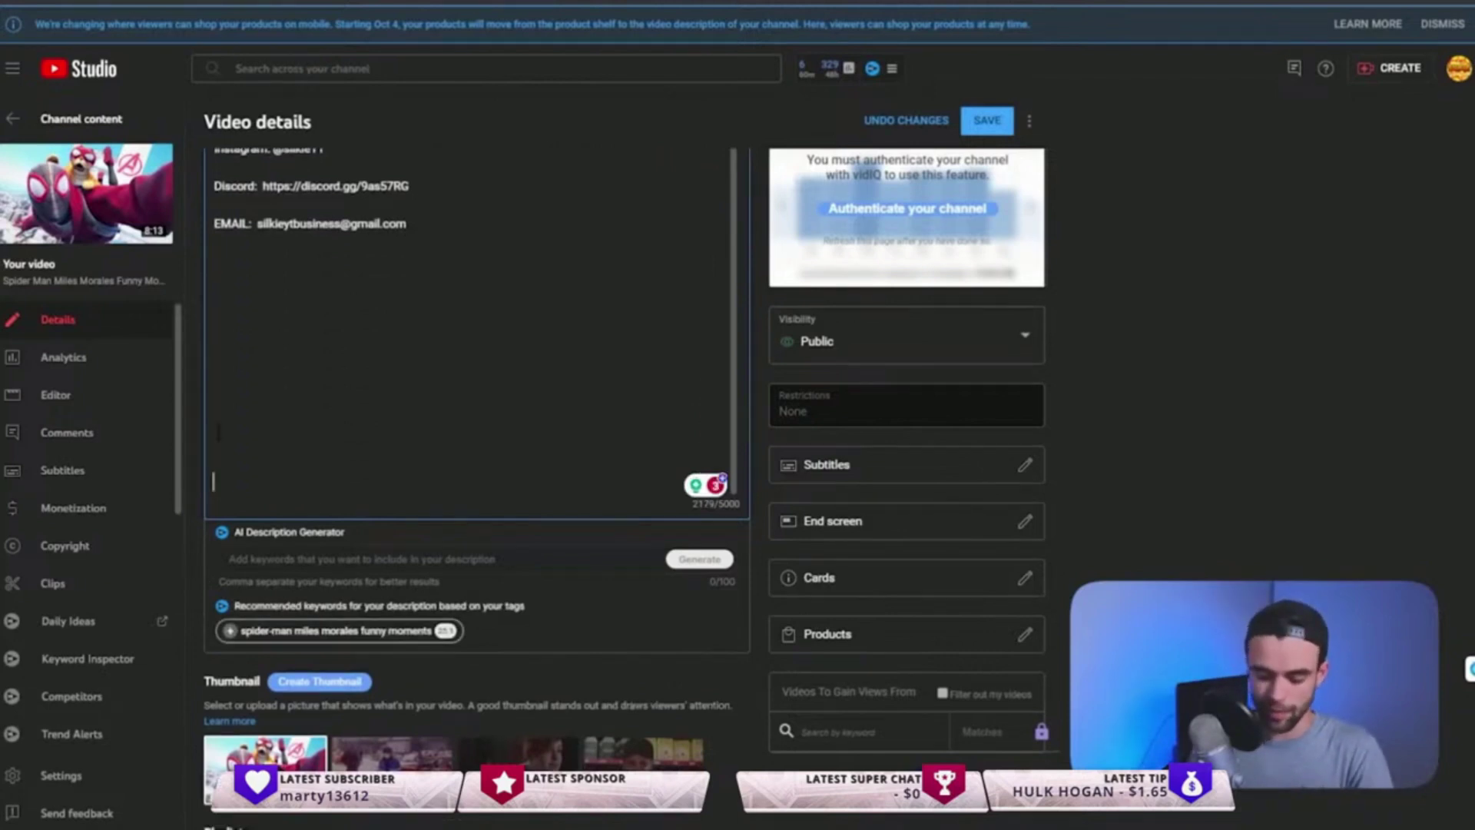
{"action": "type", "text": "0:00"}
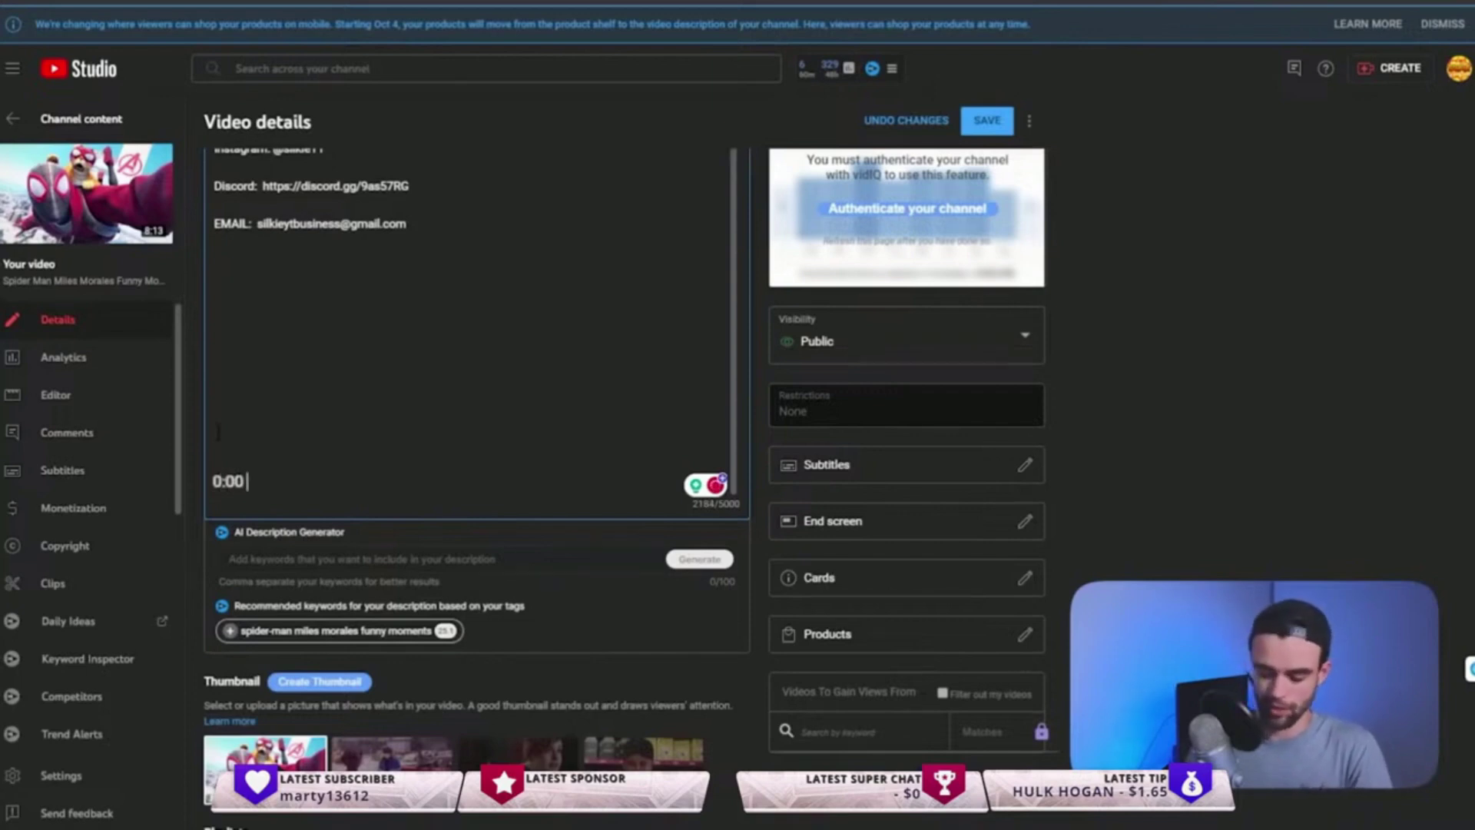
{"action": "type", "text": " Intro"}
{"action": "key", "text": "Return"}
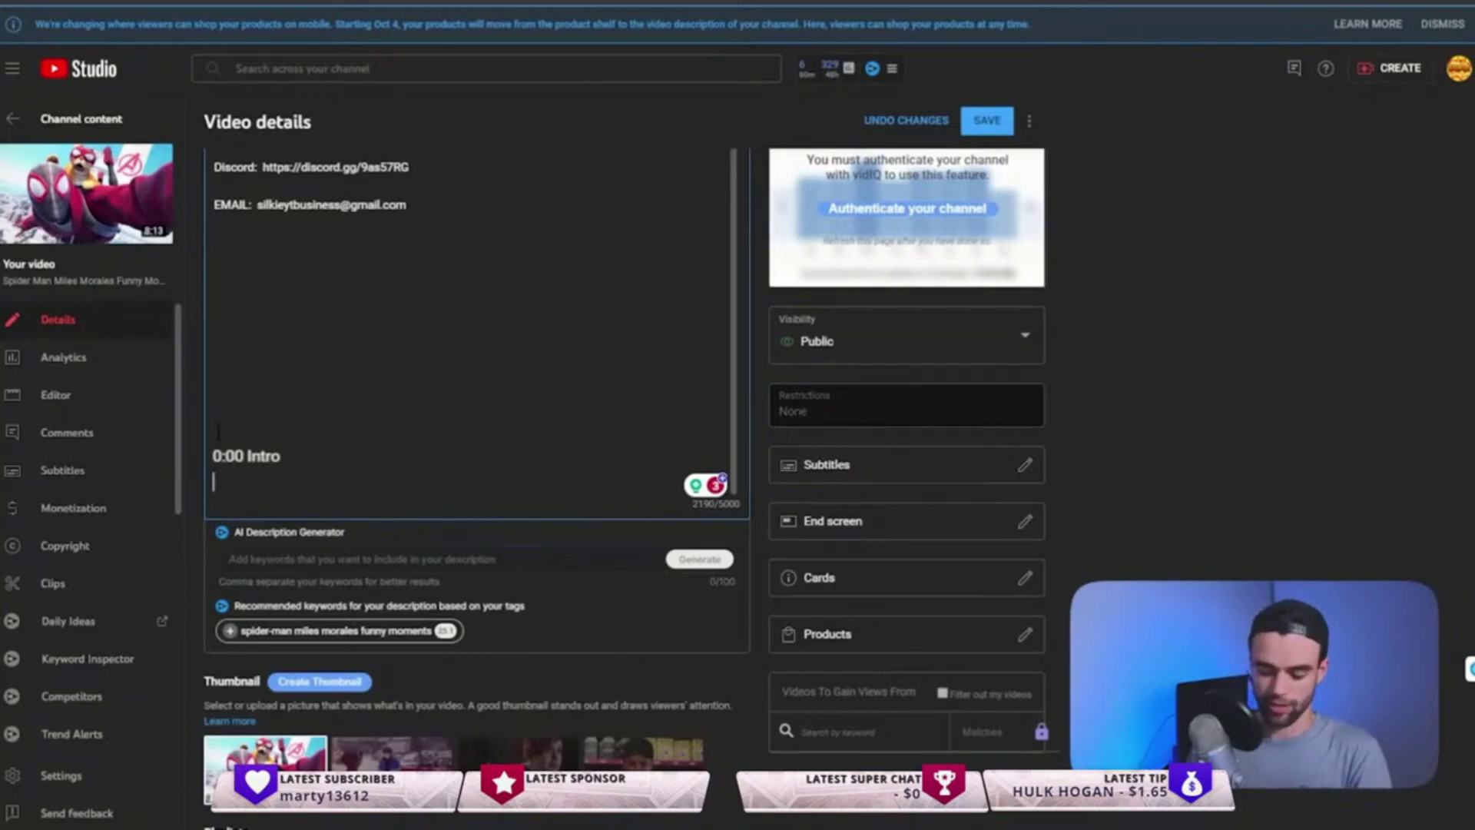
{"action": "type", "text": "0:15"}
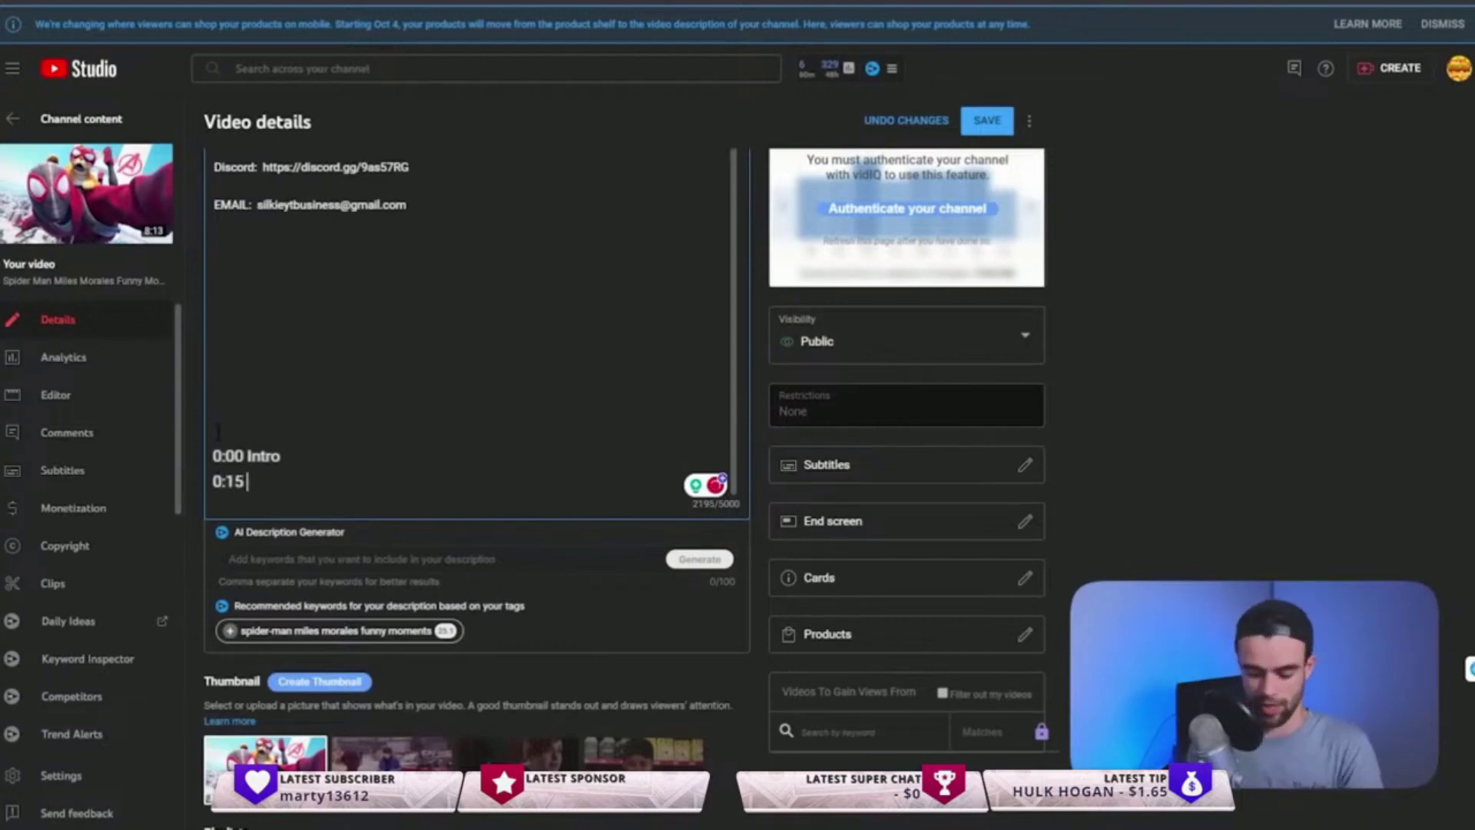
{"action": "type", "text": " Story"}
{"action": "key", "text": "Return"}
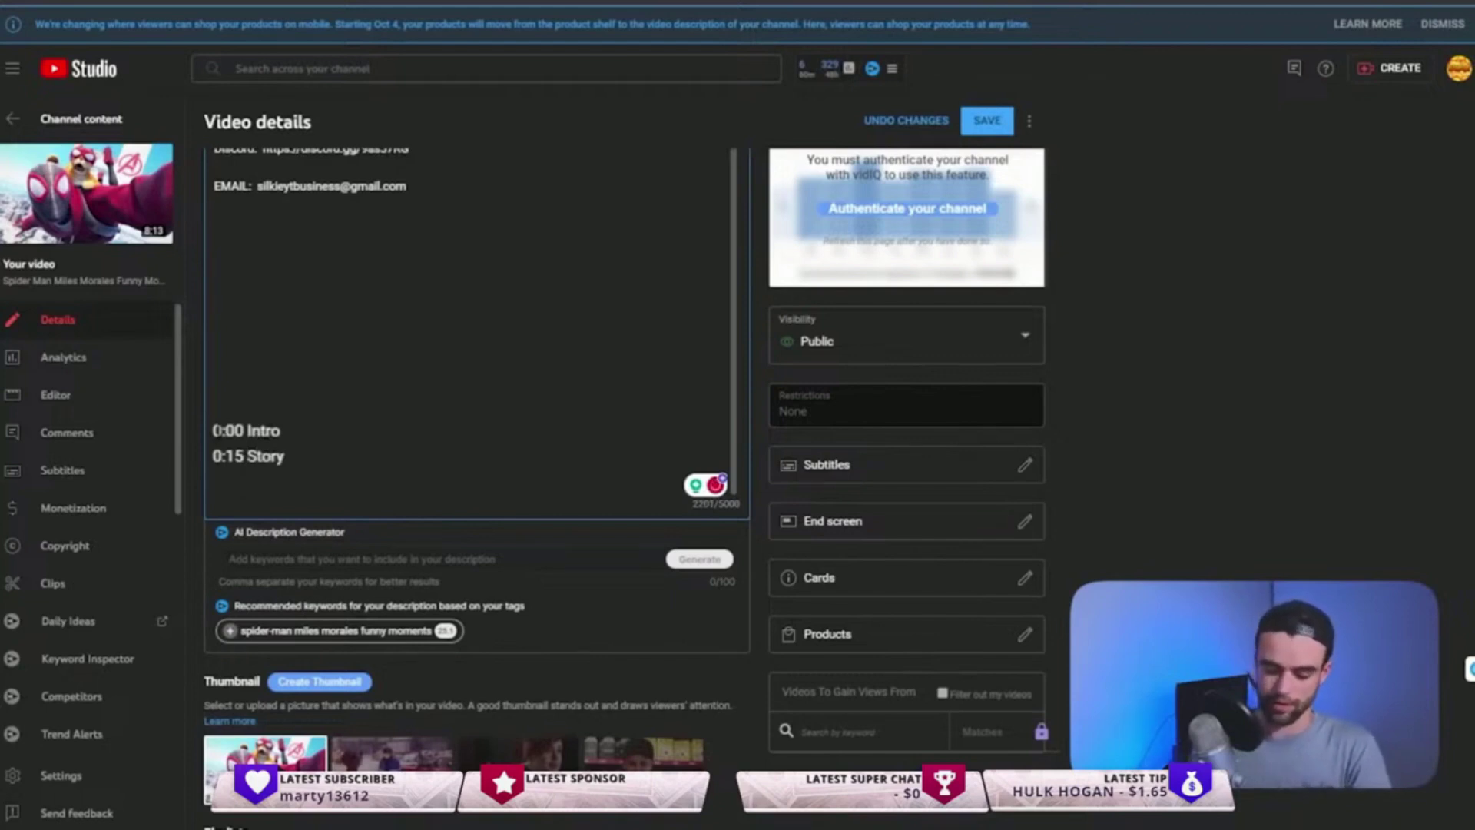
{"action": "type", "text": "3:00"}
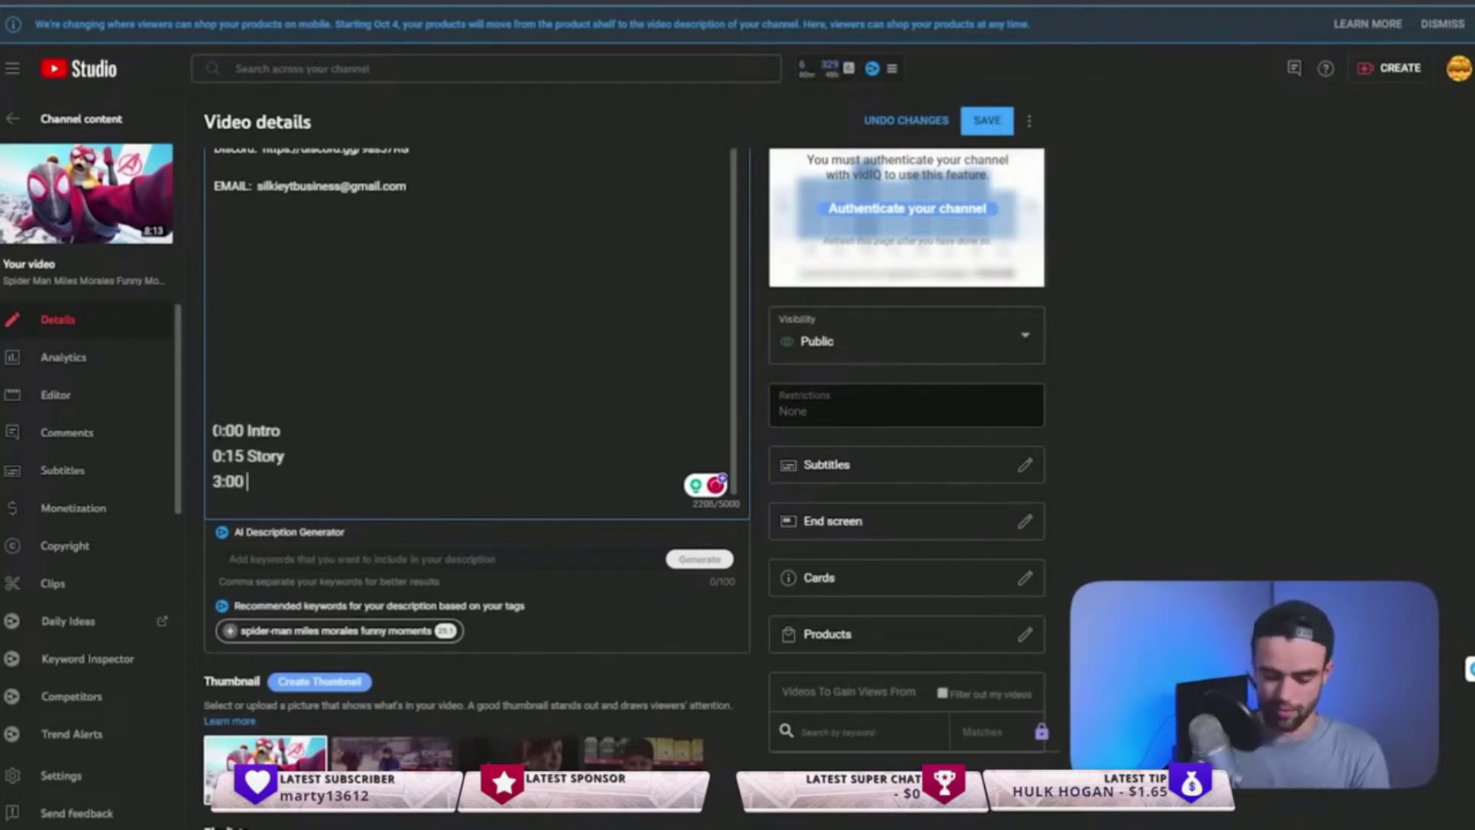
{"action": "type", "text": " 3 tips that helped me get over crippling constipation"}
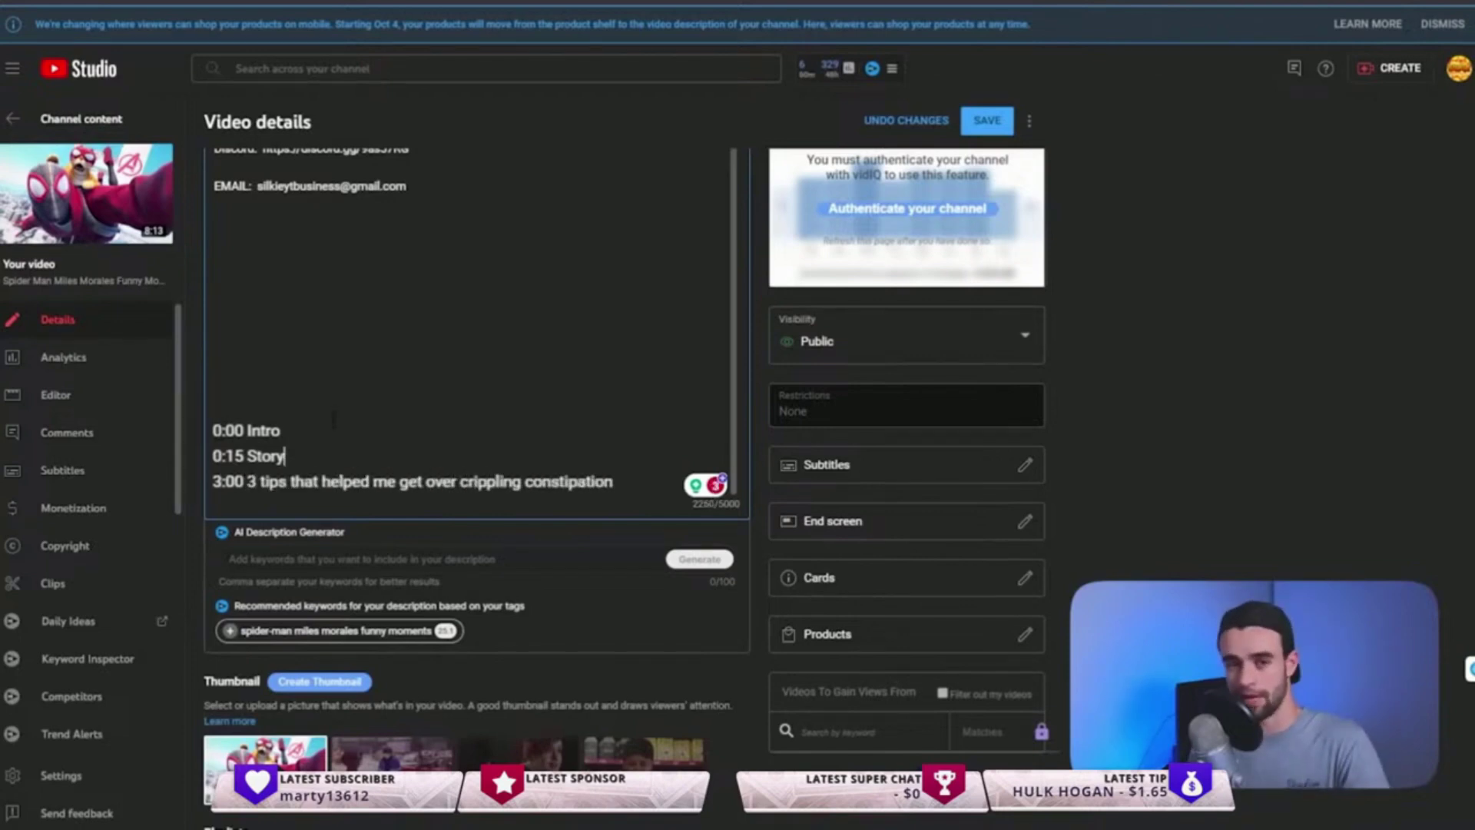
{"action": "left_click_drag", "start_coordinate": [214, 430], "coordinate": [591, 505]}
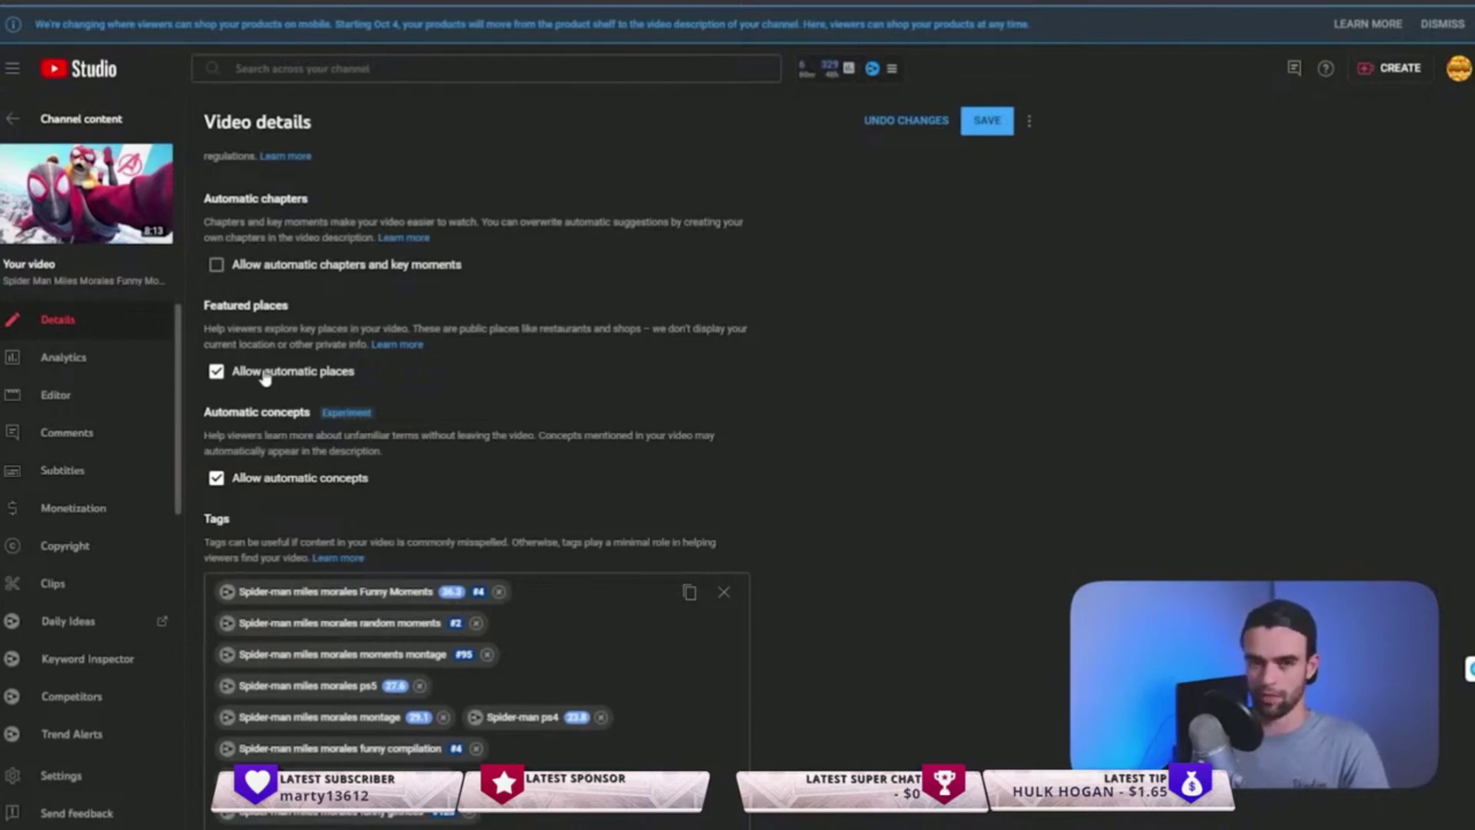
- Uncheck 'Allow automatic places' and 'Allow automatic concepts' for the Spider-Man video
{"action": "left_click", "coordinate": [265, 377]}
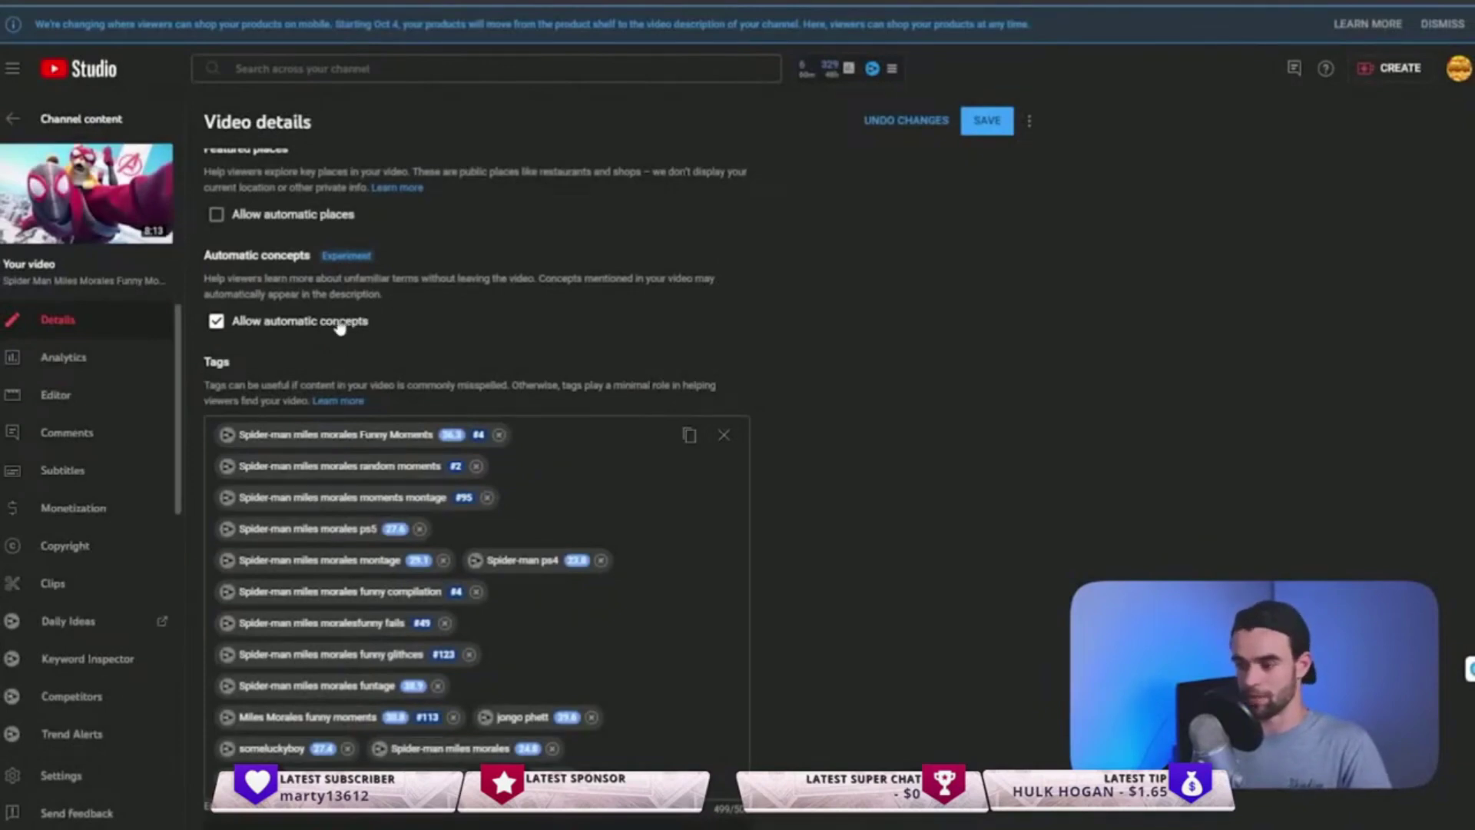
{"action": "scroll", "coordinate": [335, 322], "scroll_direction": "up", "scroll_amount": 2}
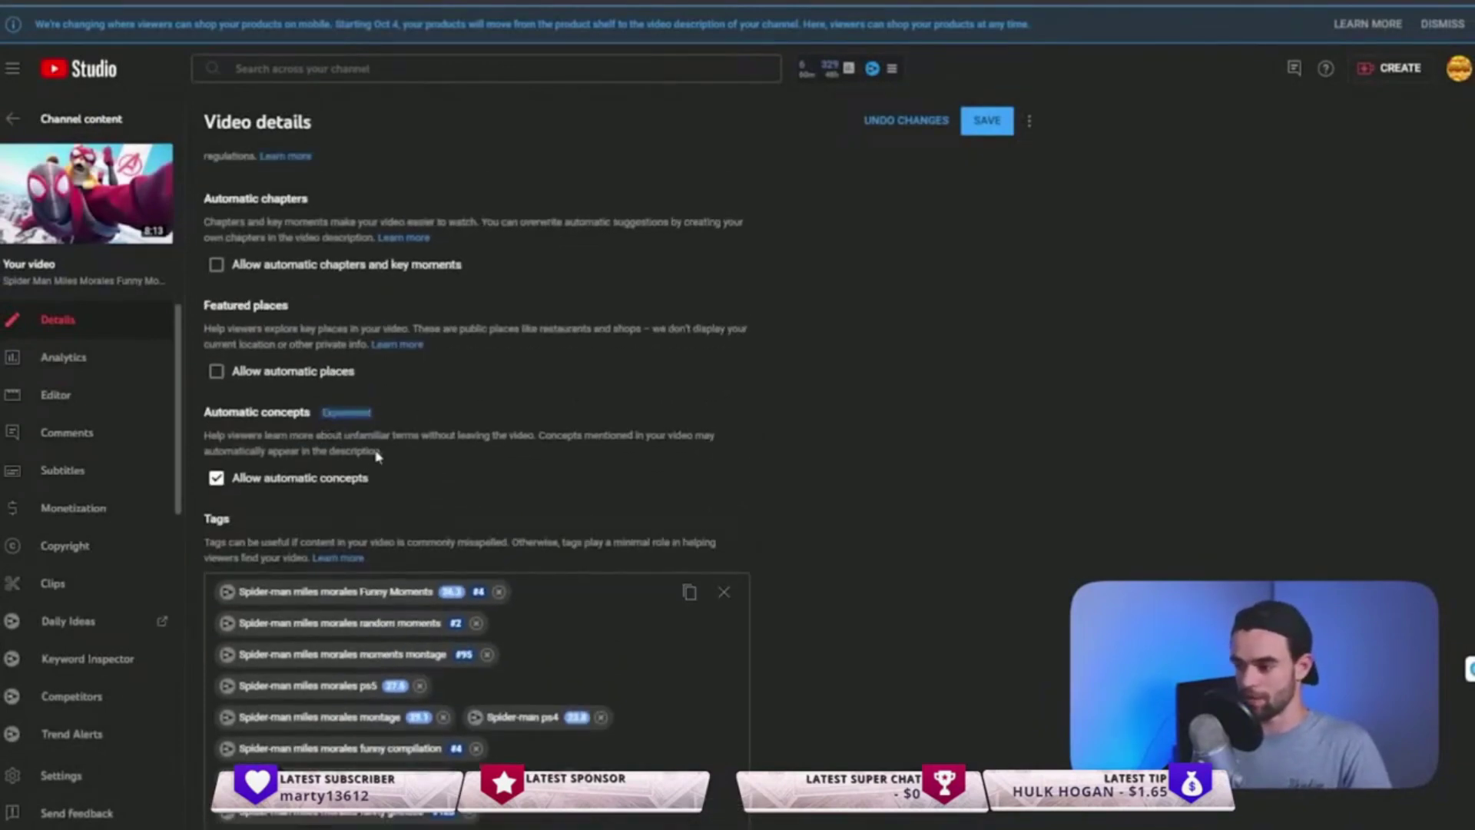
{"action": "left_click", "coordinate": [312, 481]}
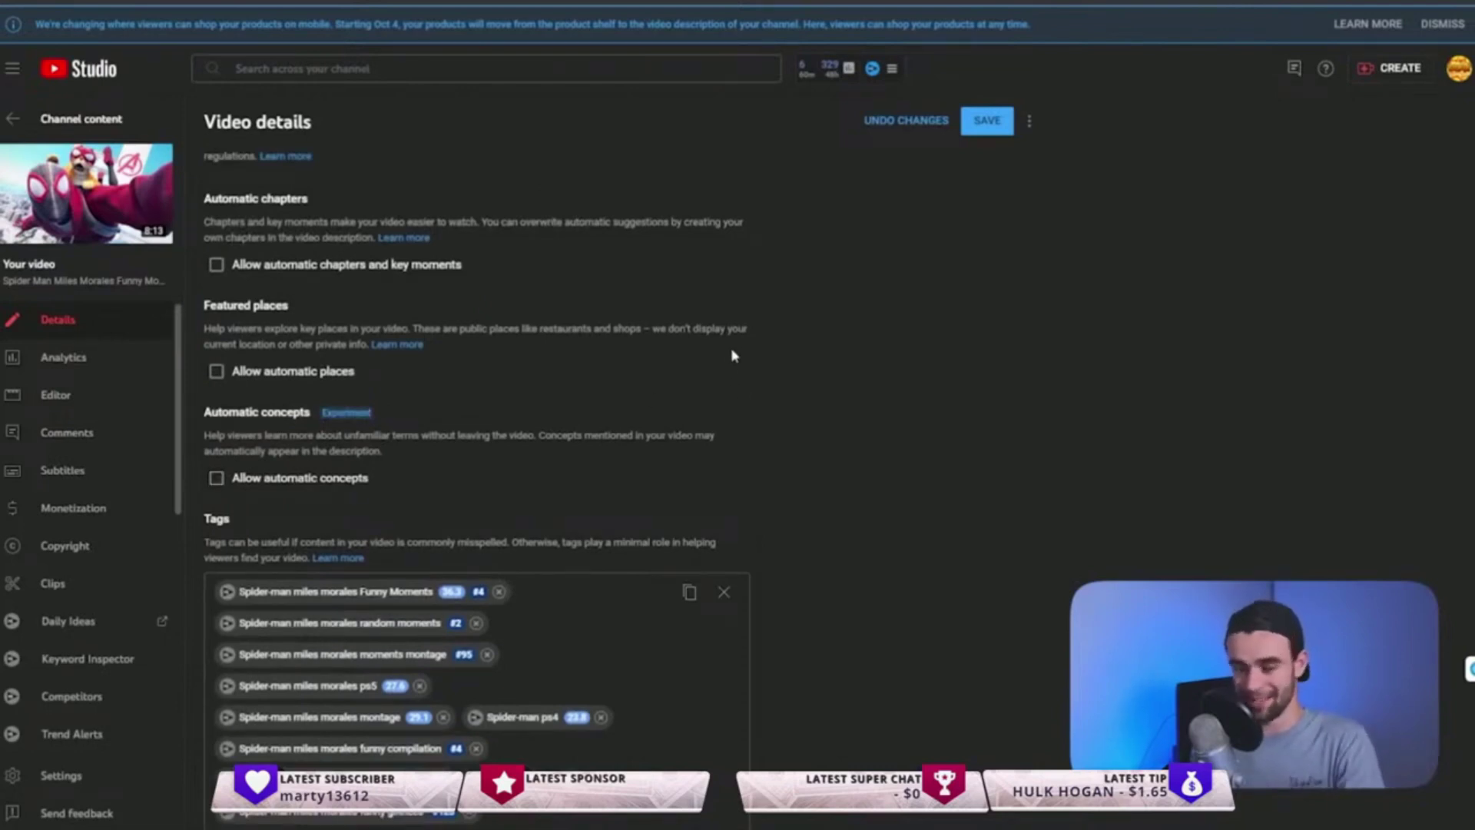
- Scroll through the channel home page, which shows no uploaded videos
{"action": "scroll", "coordinate": [878, 455], "scroll_direction": "down", "scroll_amount": 10}
{"action": "scroll", "coordinate": [878, 455], "scroll_direction": "up", "scroll_amount": 5}
{"action": "scroll", "coordinate": [878, 455], "scroll_direction": "down", "scroll_amount": 4}
{"action": "scroll", "coordinate": [881, 463], "scroll_direction": "down", "scroll_amount": 3}
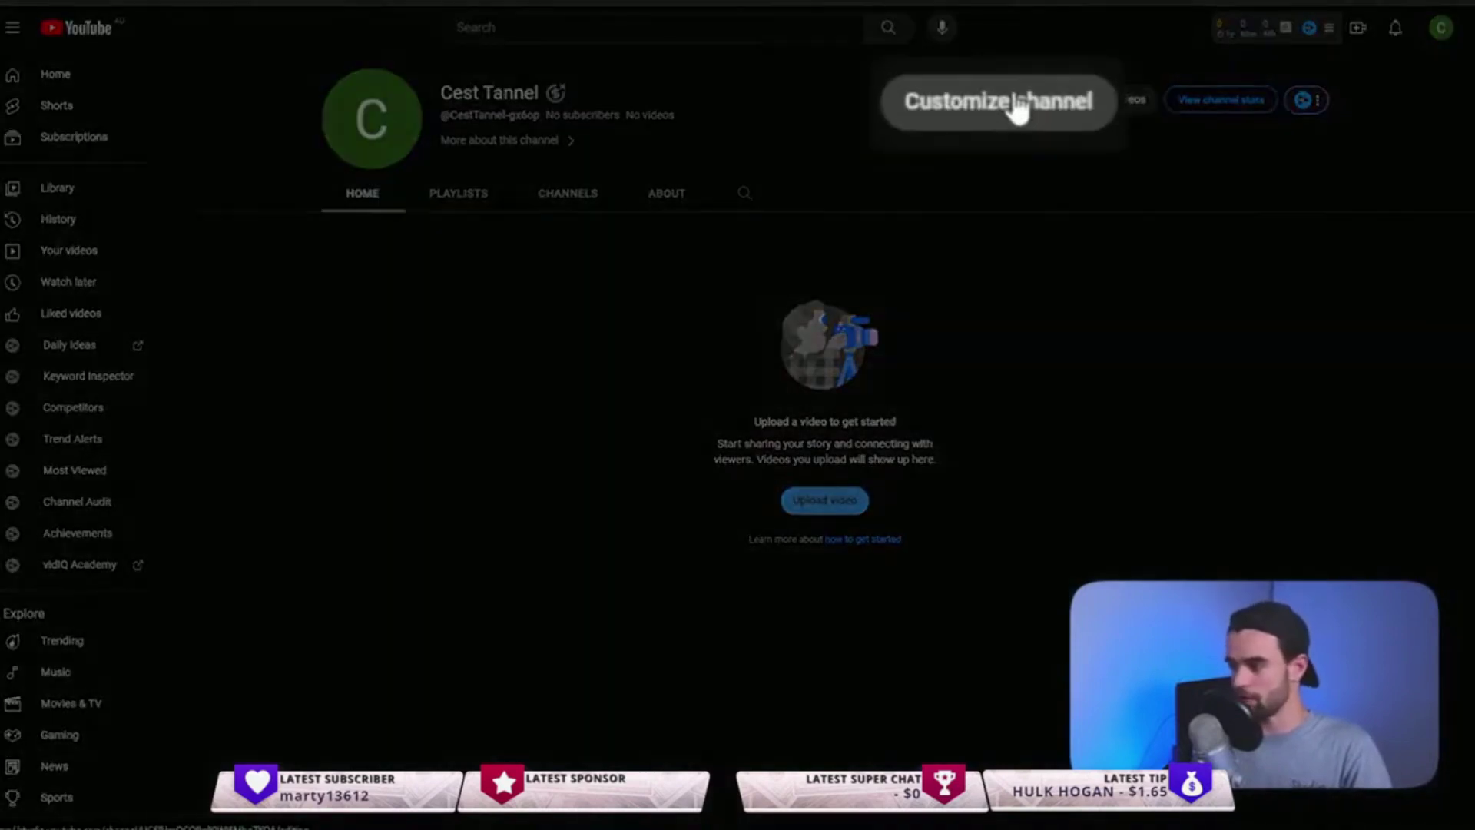
- Open Customize channel from the channel home page
{"action": "left_click", "coordinate": [1014, 104]}
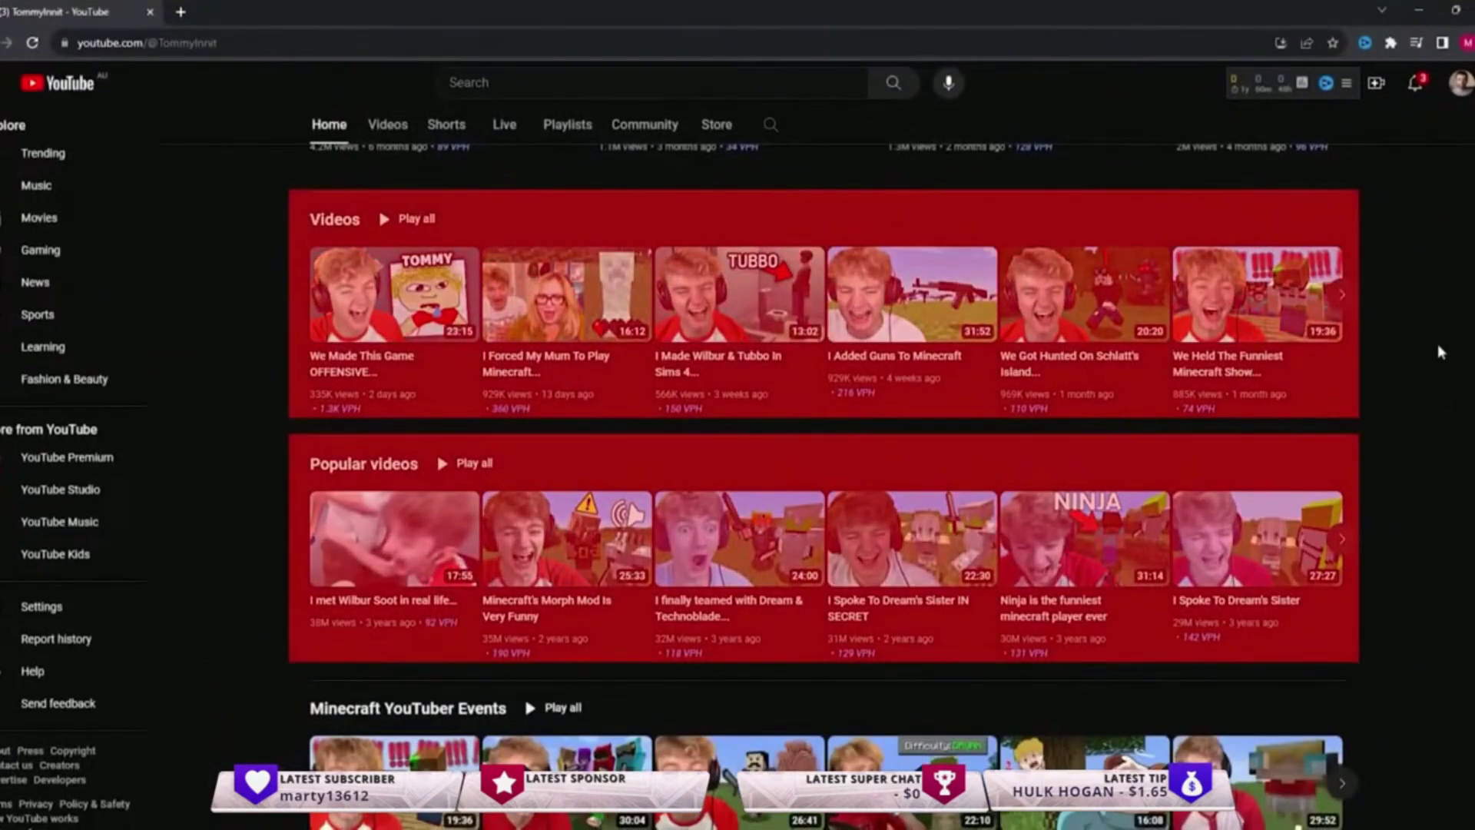
- Return to the channel Layout tab and highlight the Short videos featured section name
{"action": "scroll", "coordinate": [1437, 344], "scroll_direction": "down", "scroll_amount": 6}
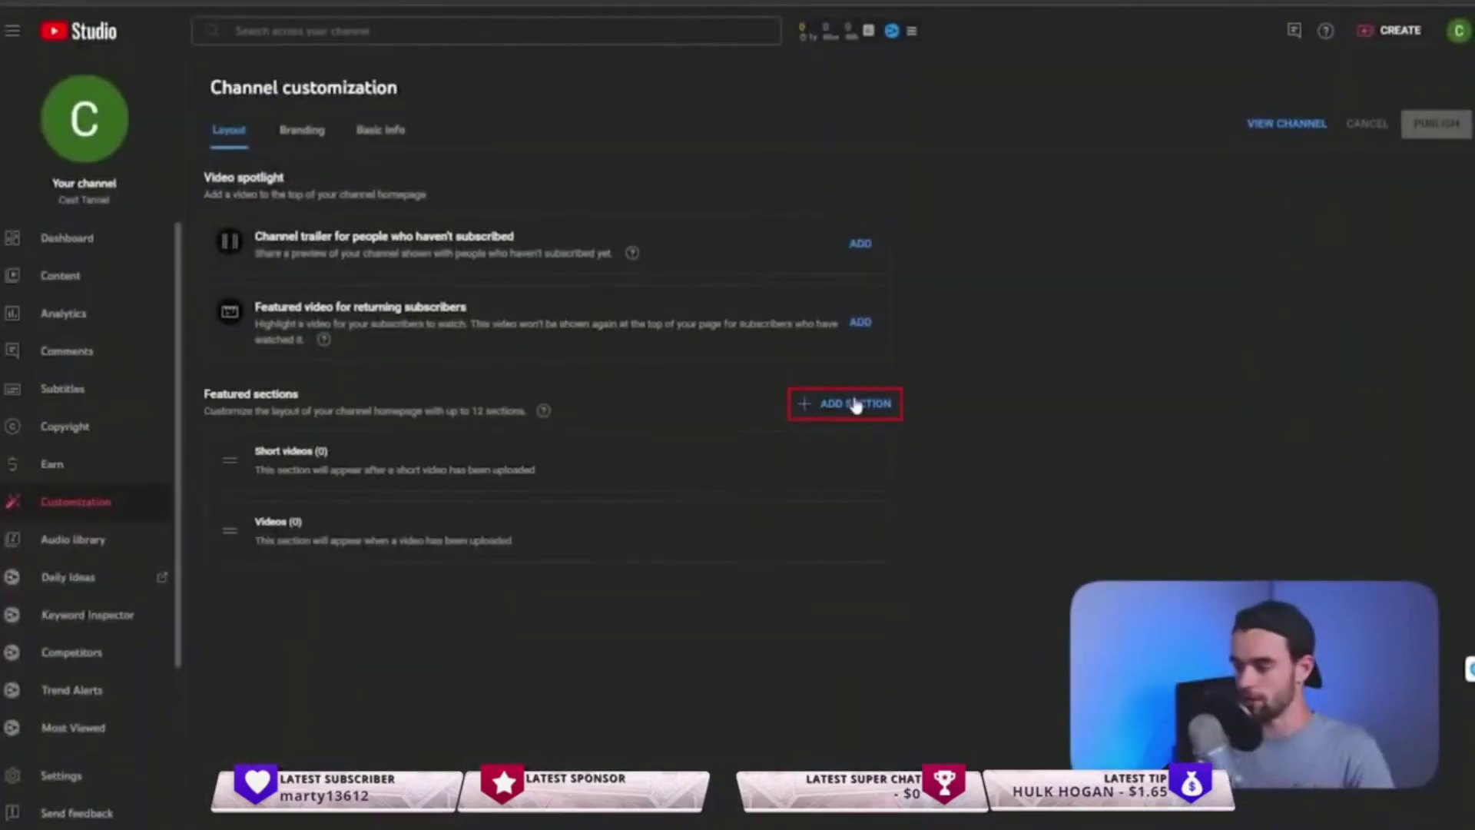
{"action": "left_click", "coordinate": [859, 417]}
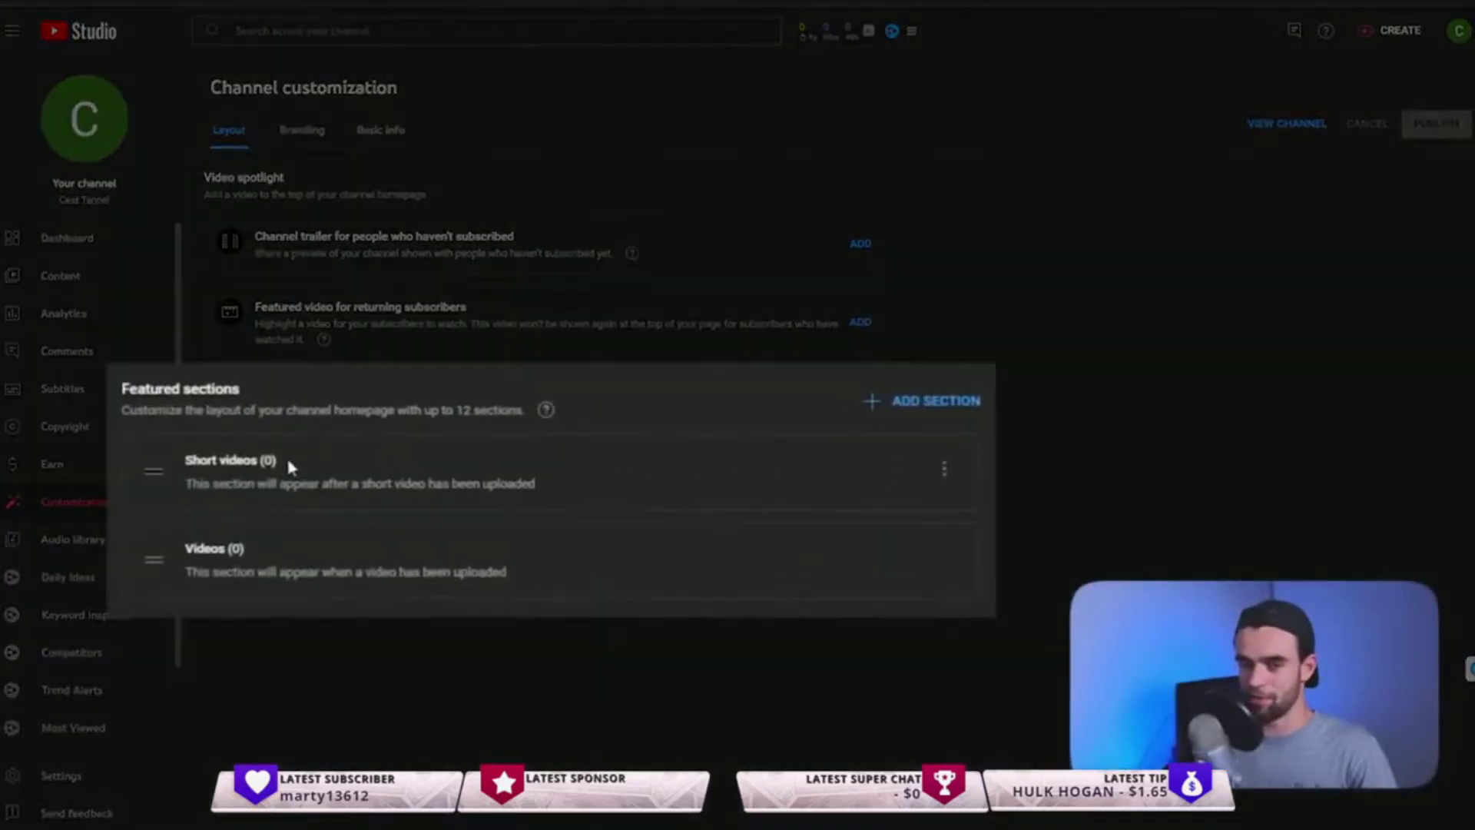
{"action": "left_click_drag", "start_coordinate": [331, 451], "coordinate": [272, 452]}
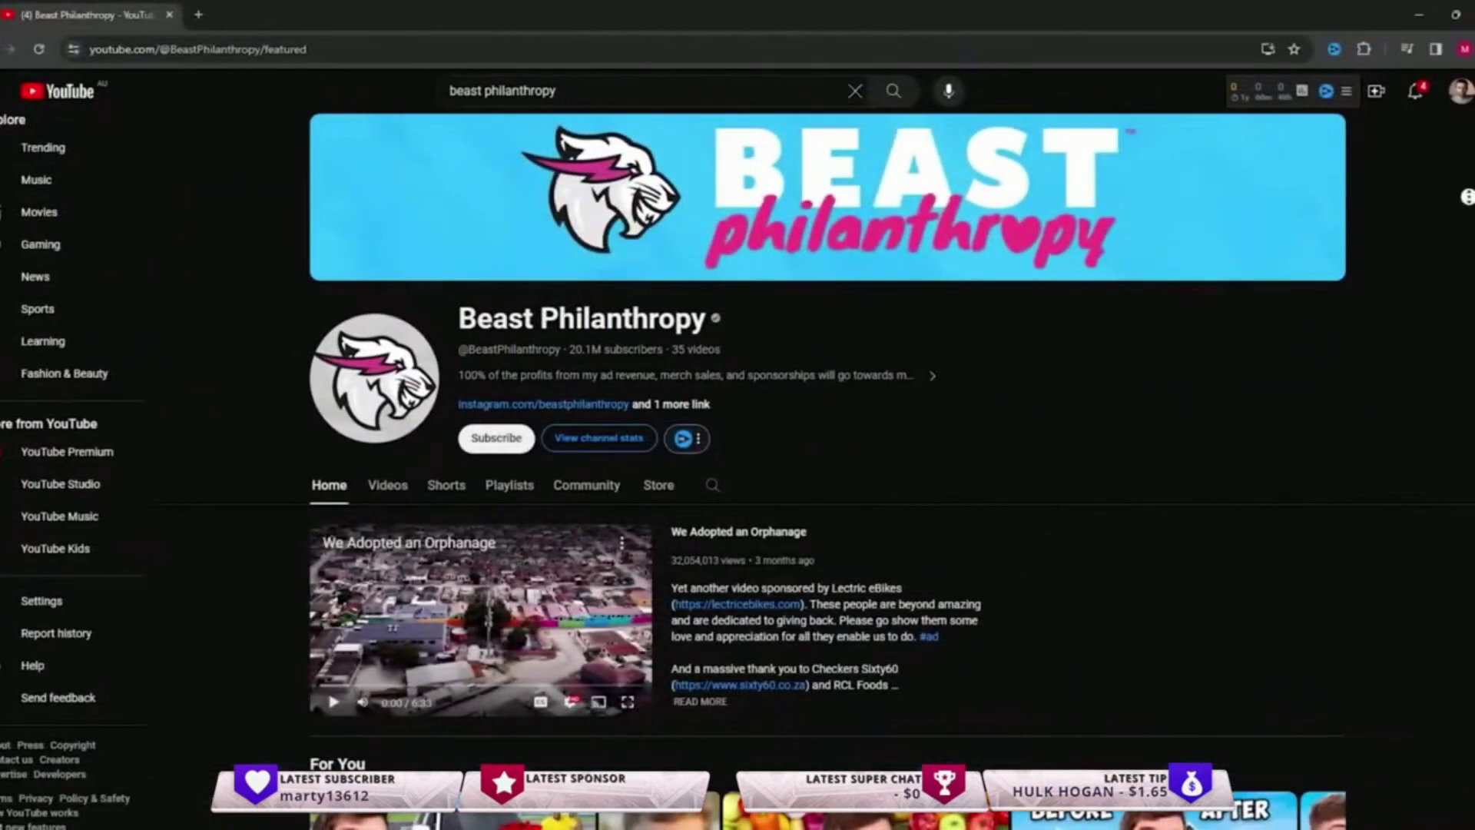
- Scroll through example creators' channel homepages, resuming the paused video along the way
{"action": "scroll", "coordinate": [826, 461], "scroll_direction": "down", "scroll_amount": 10}
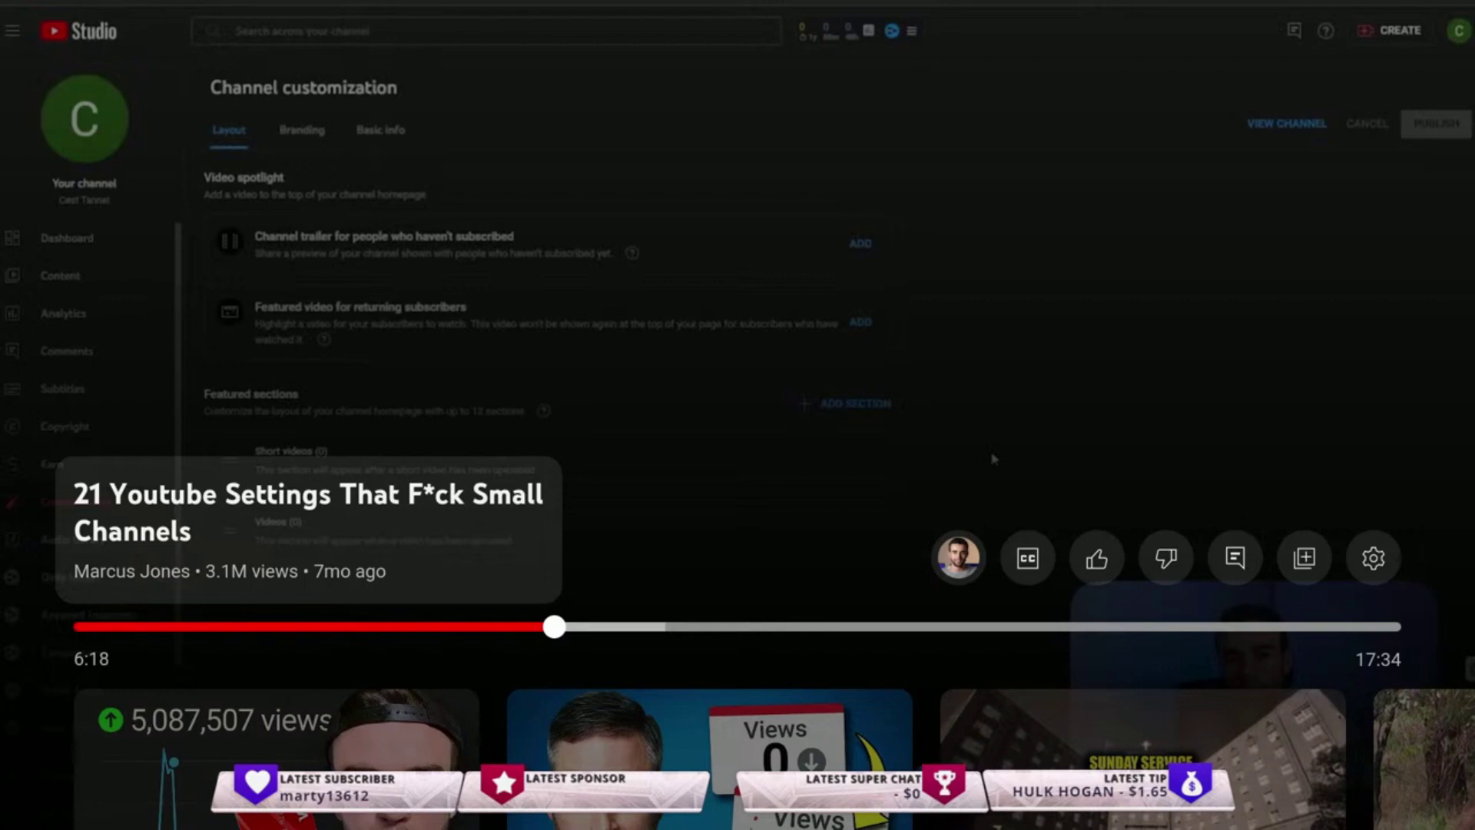
{"action": "key", "text": "space"}
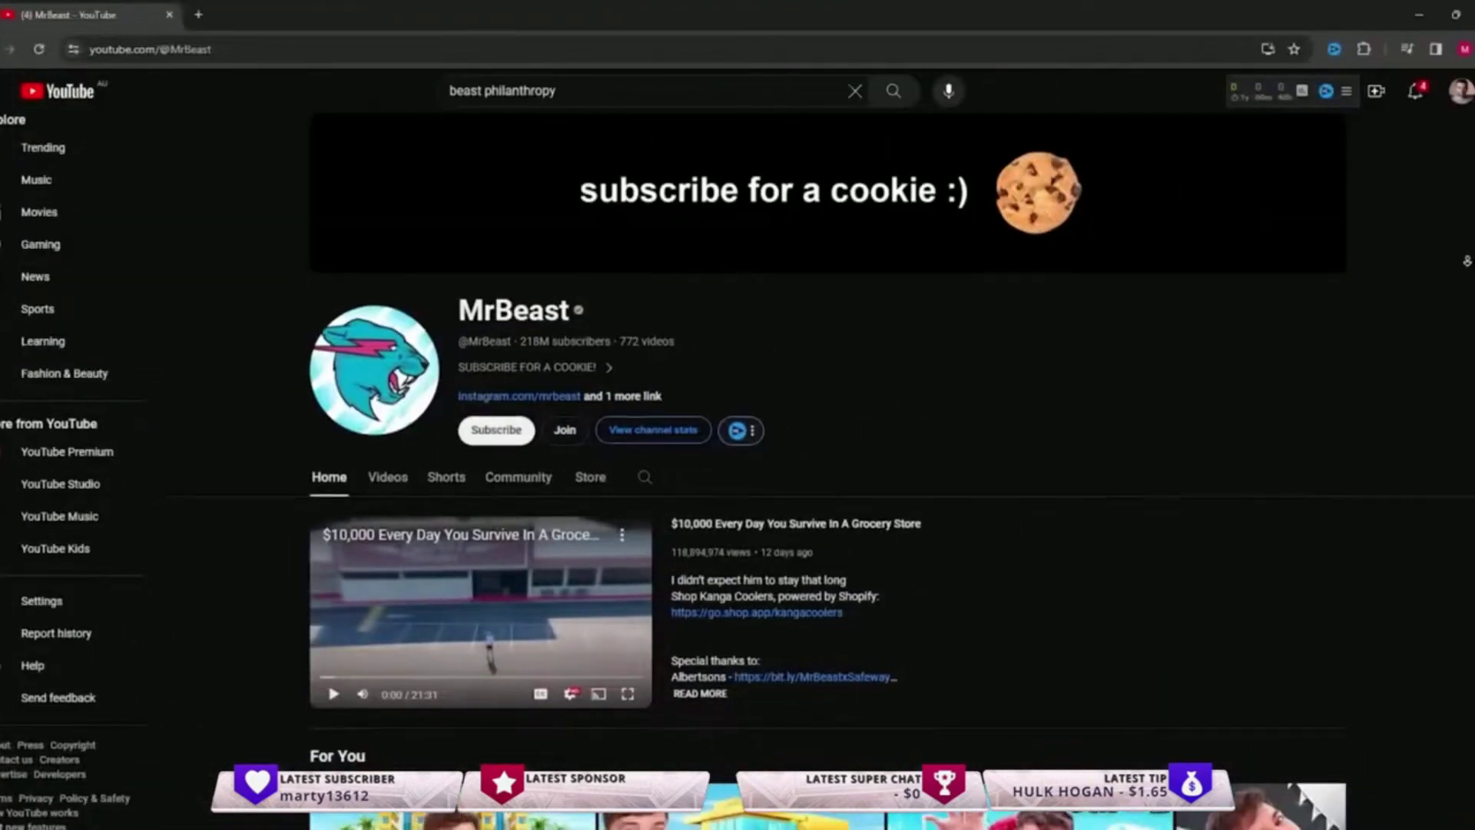
{"action": "scroll", "coordinate": [830, 461], "scroll_direction": "down", "scroll_amount": 8}
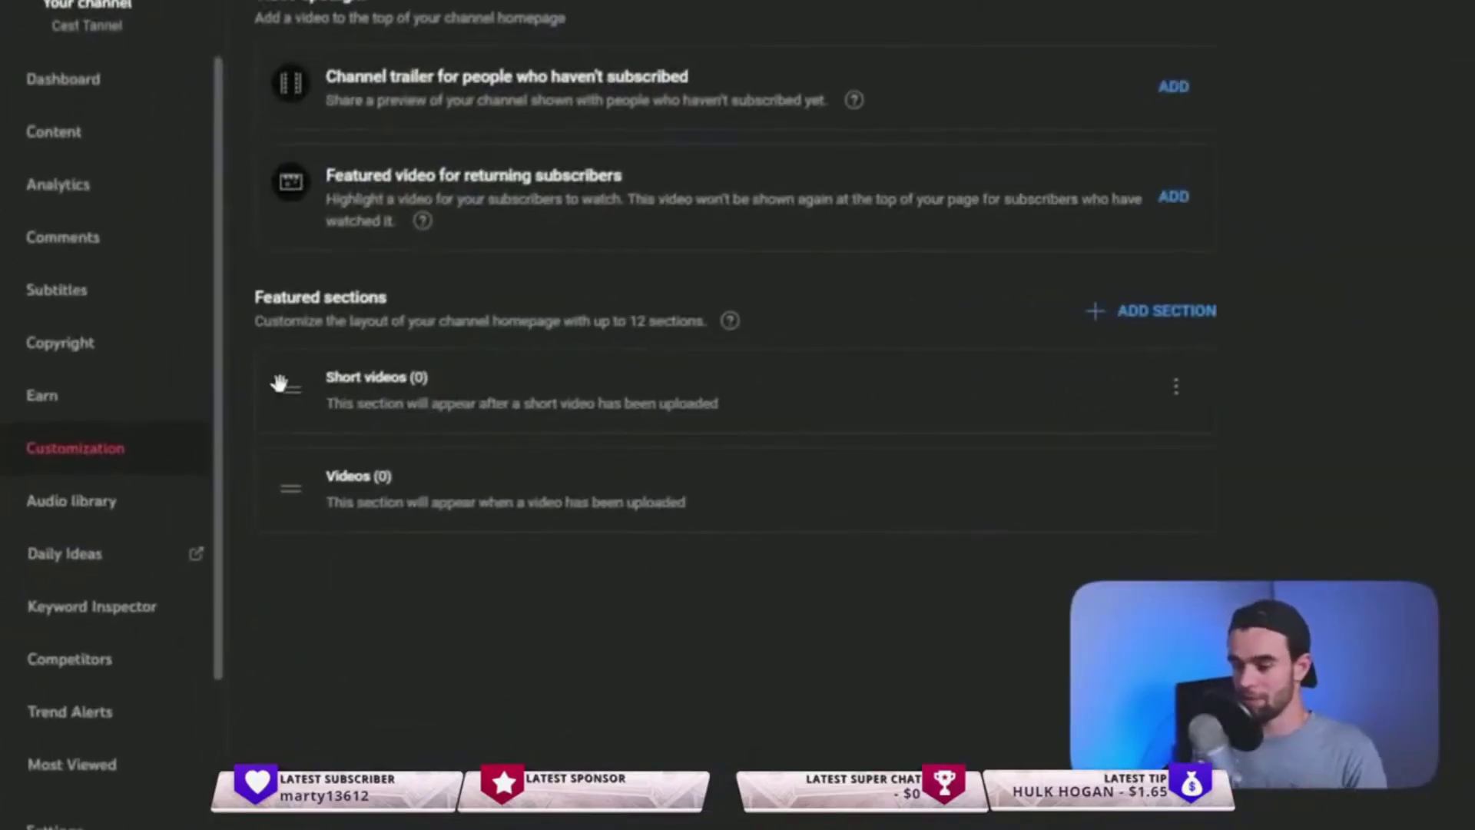
- Drag Short videos below Videos, then delete it with Remove section from its options menu
{"action": "left_click_drag", "start_coordinate": [290, 384], "coordinate": [312, 542]}
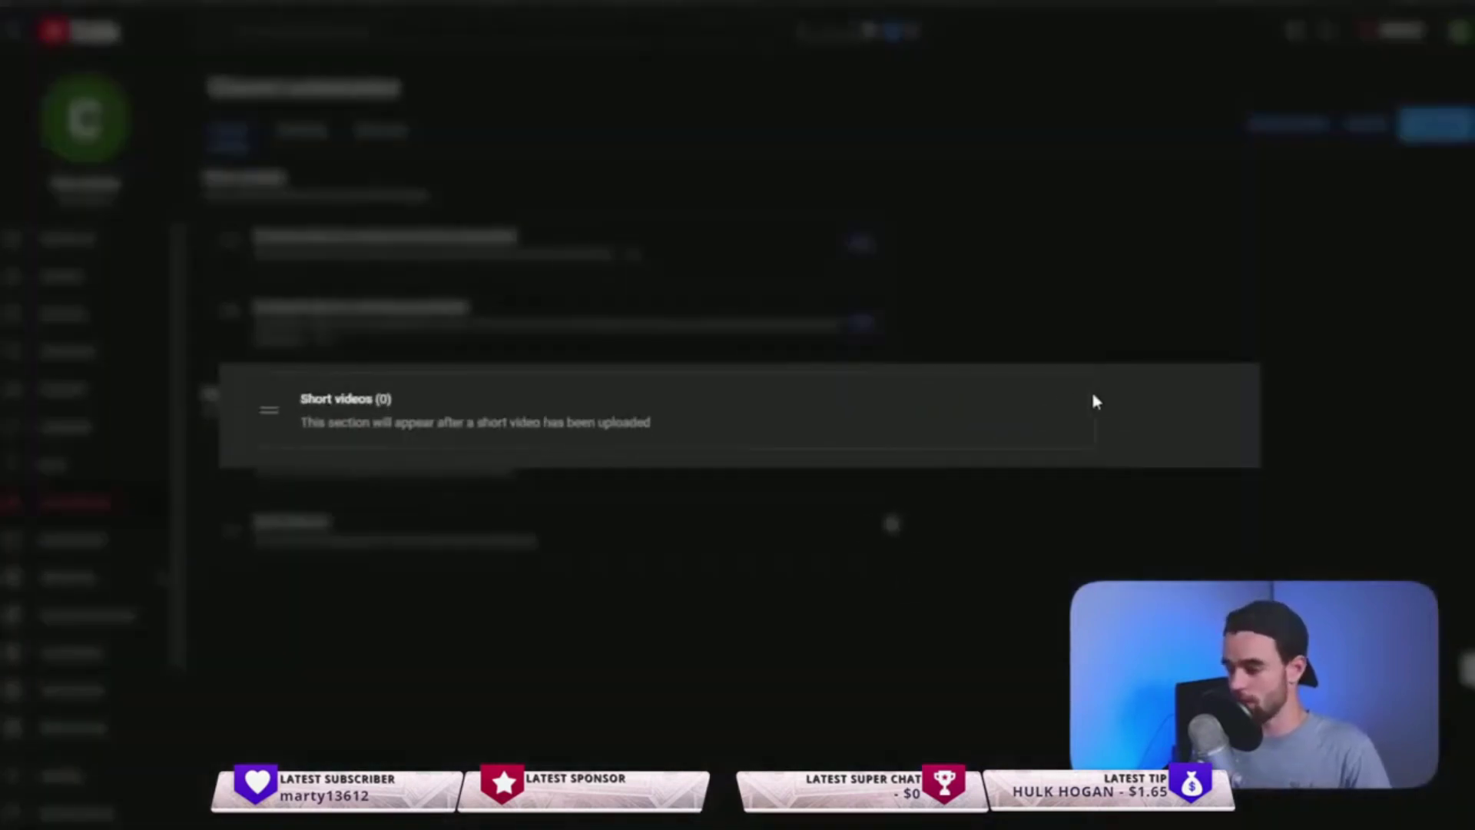
{"action": "left_click", "coordinate": [1096, 402]}
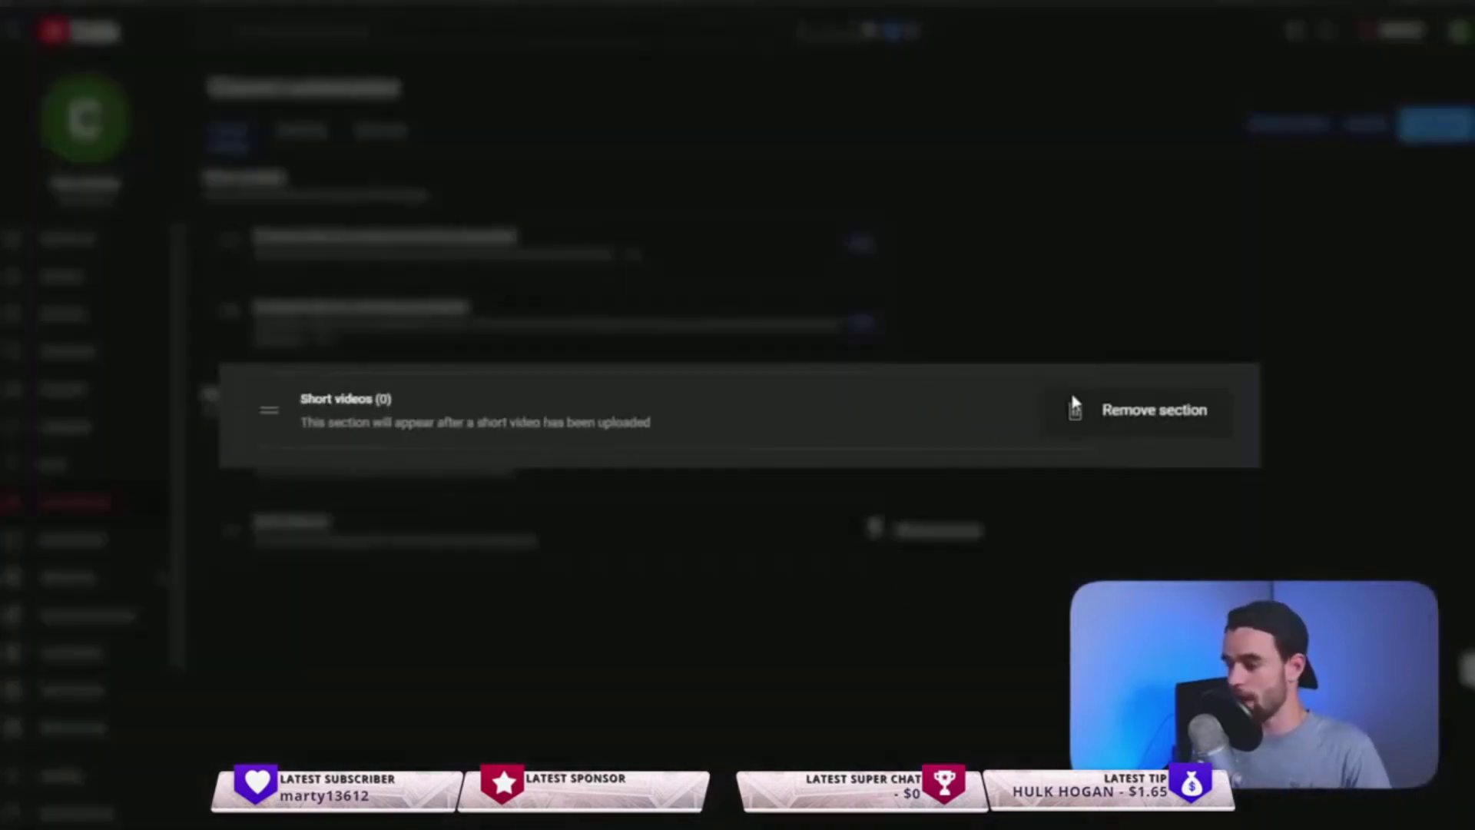
{"action": "left_click", "coordinate": [1133, 418]}
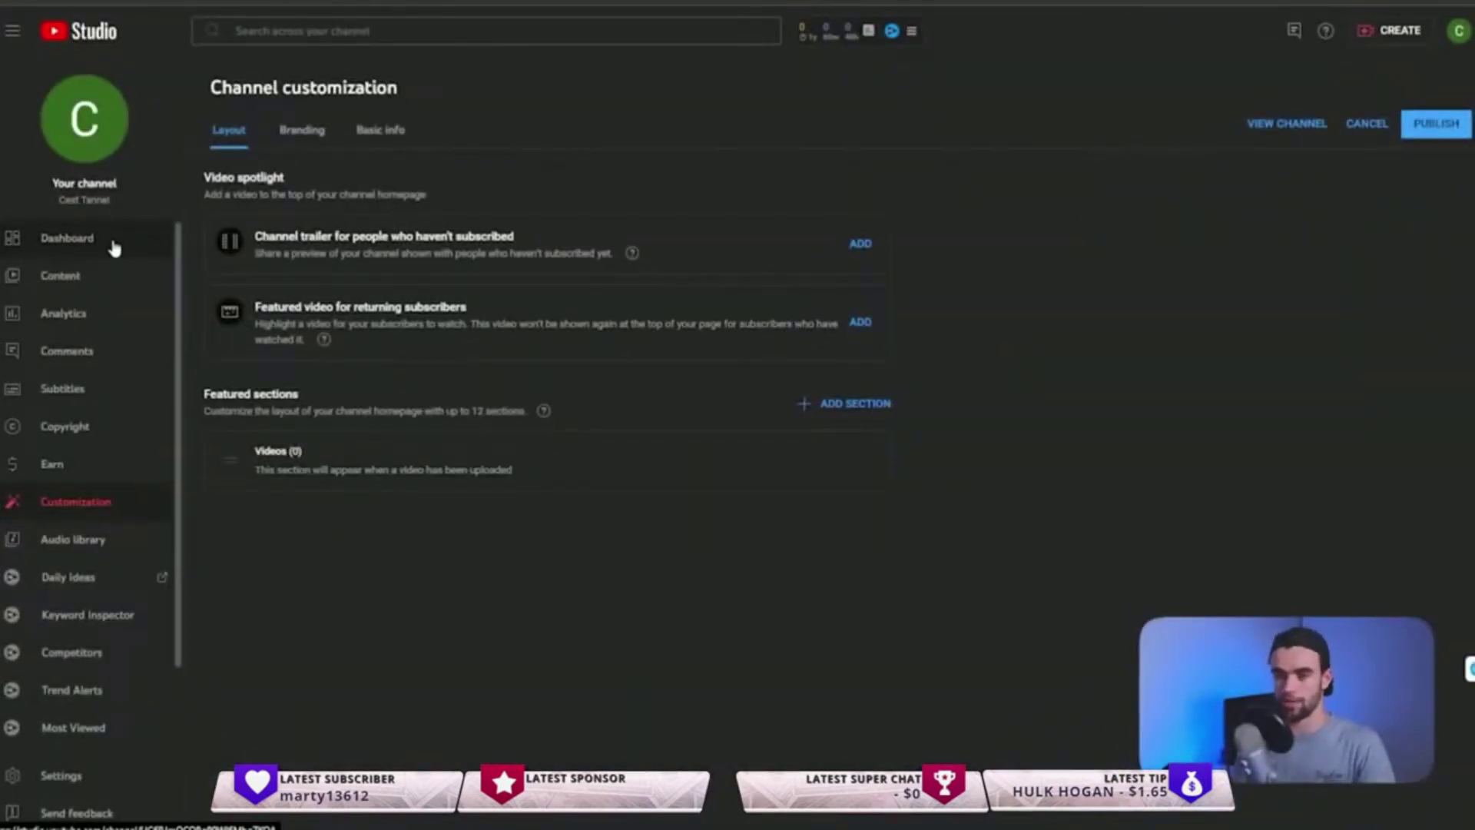
- Discard the unsaved layout changes, then review Feature eligibility tiers, expanding Intermediate features
{"action": "left_click", "coordinate": [113, 246]}
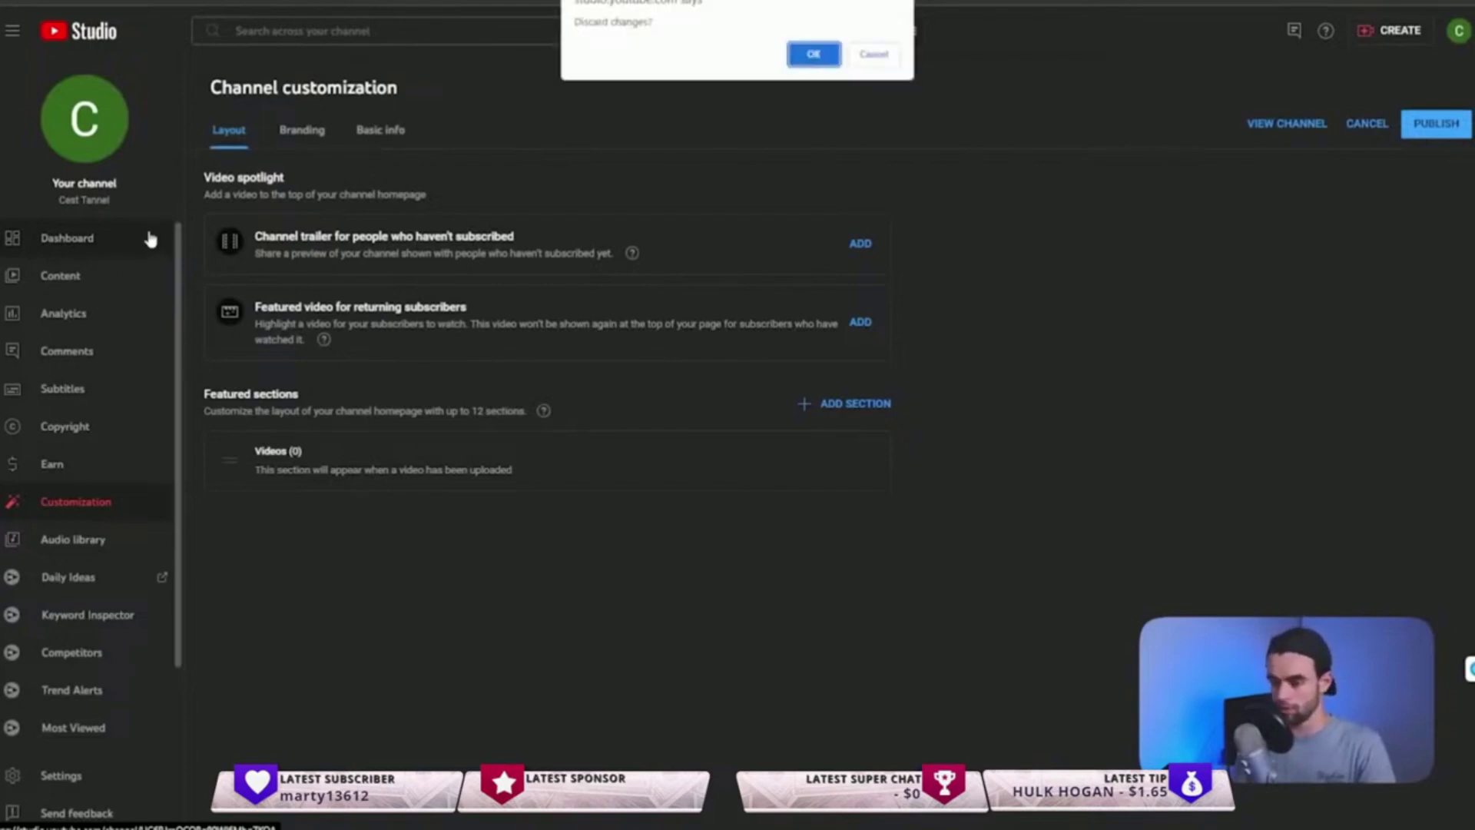
{"action": "key", "text": "Escape"}
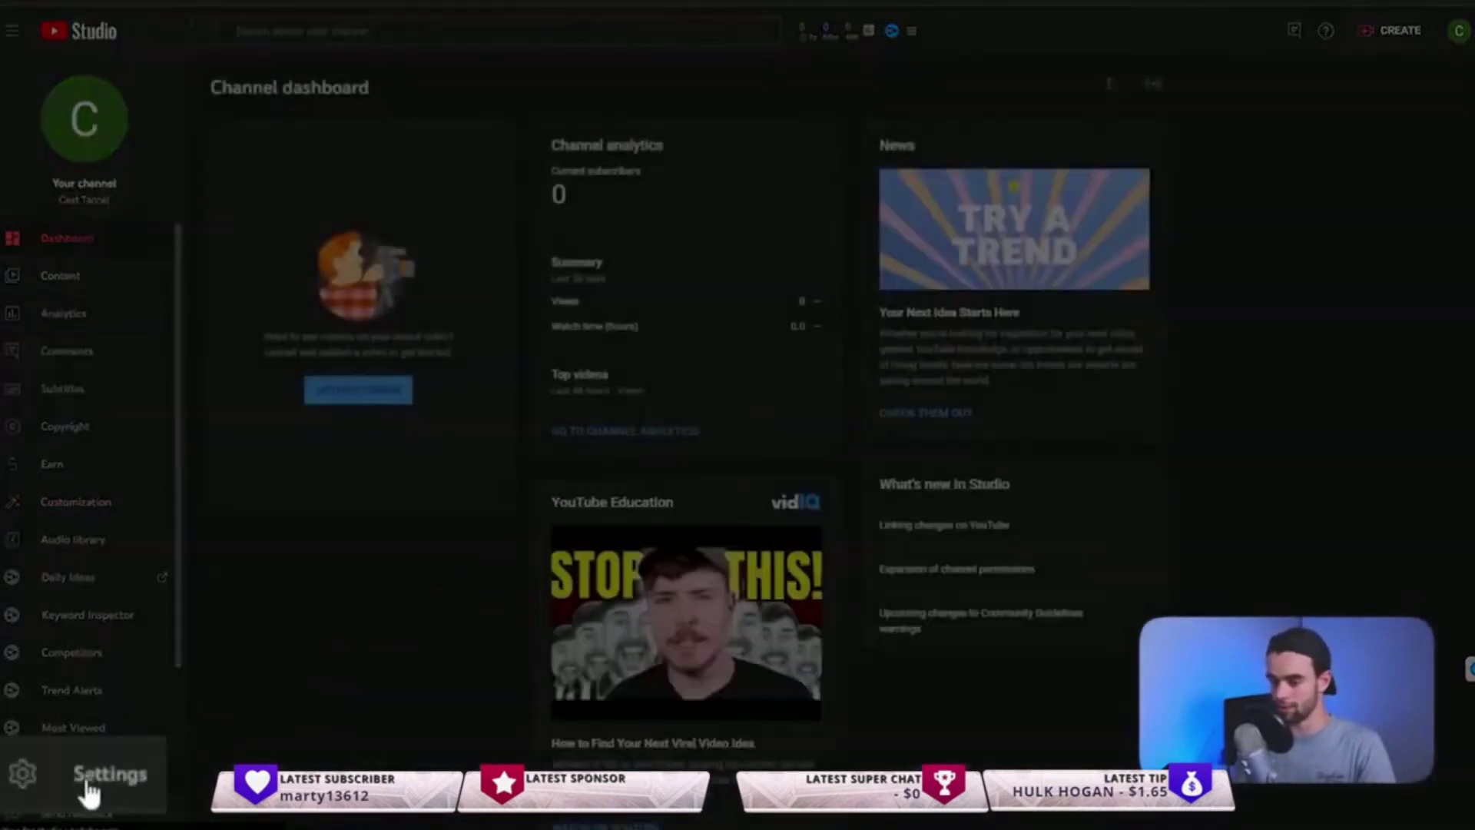
{"action": "left_click", "coordinate": [90, 787]}
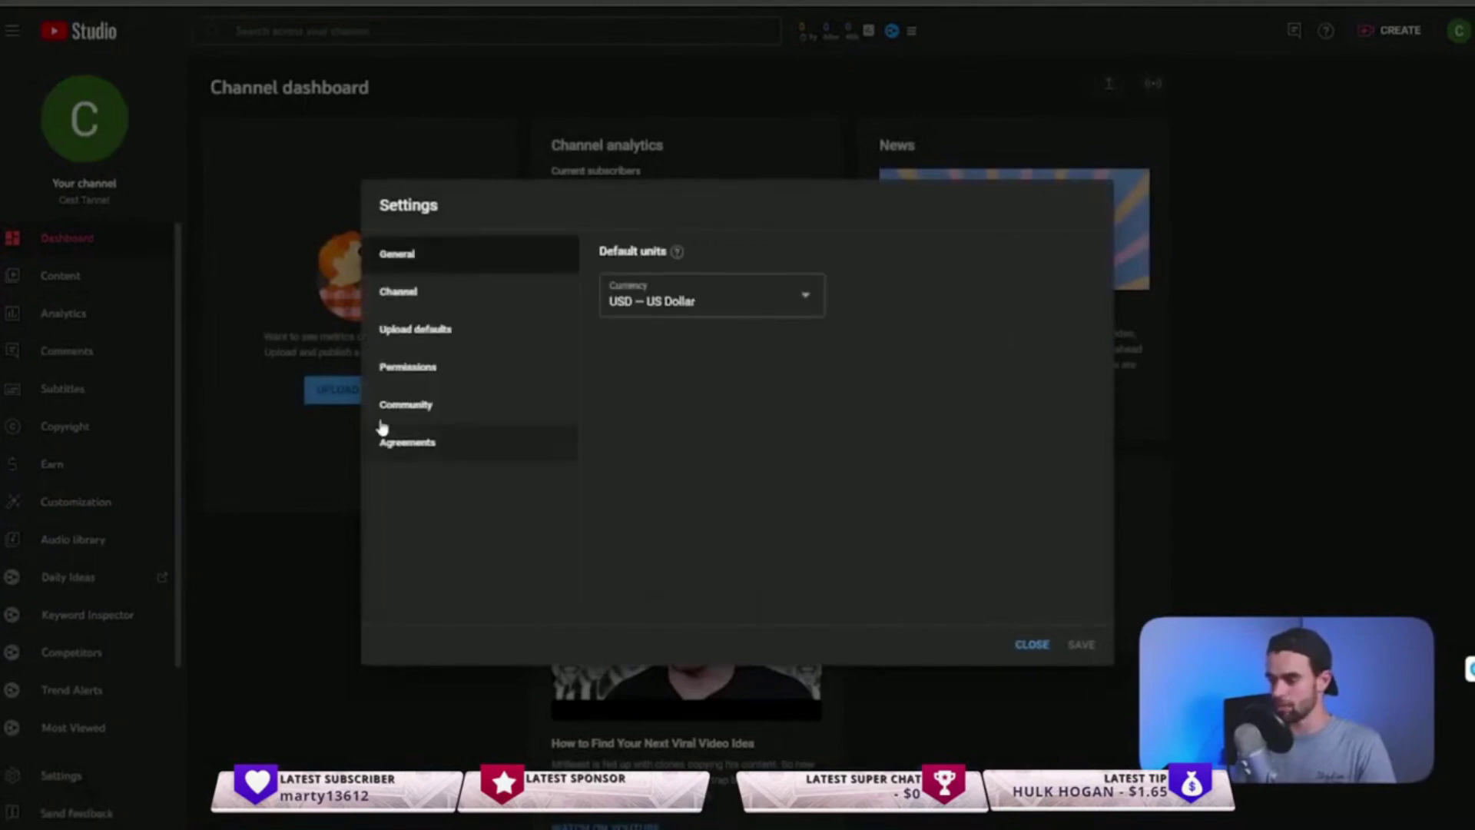
{"action": "left_click", "coordinate": [419, 303]}
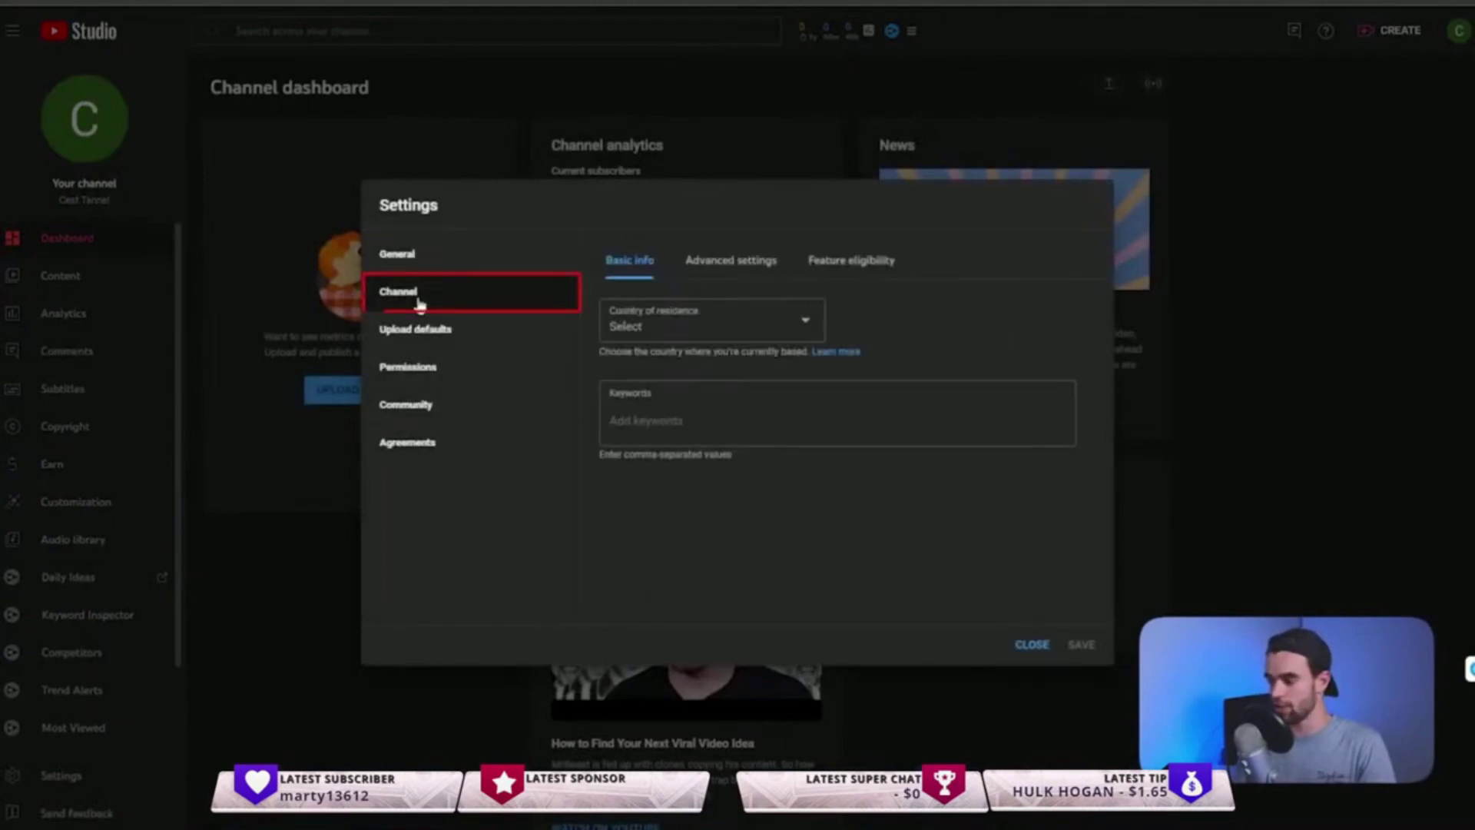
{"action": "left_click", "coordinate": [843, 267]}
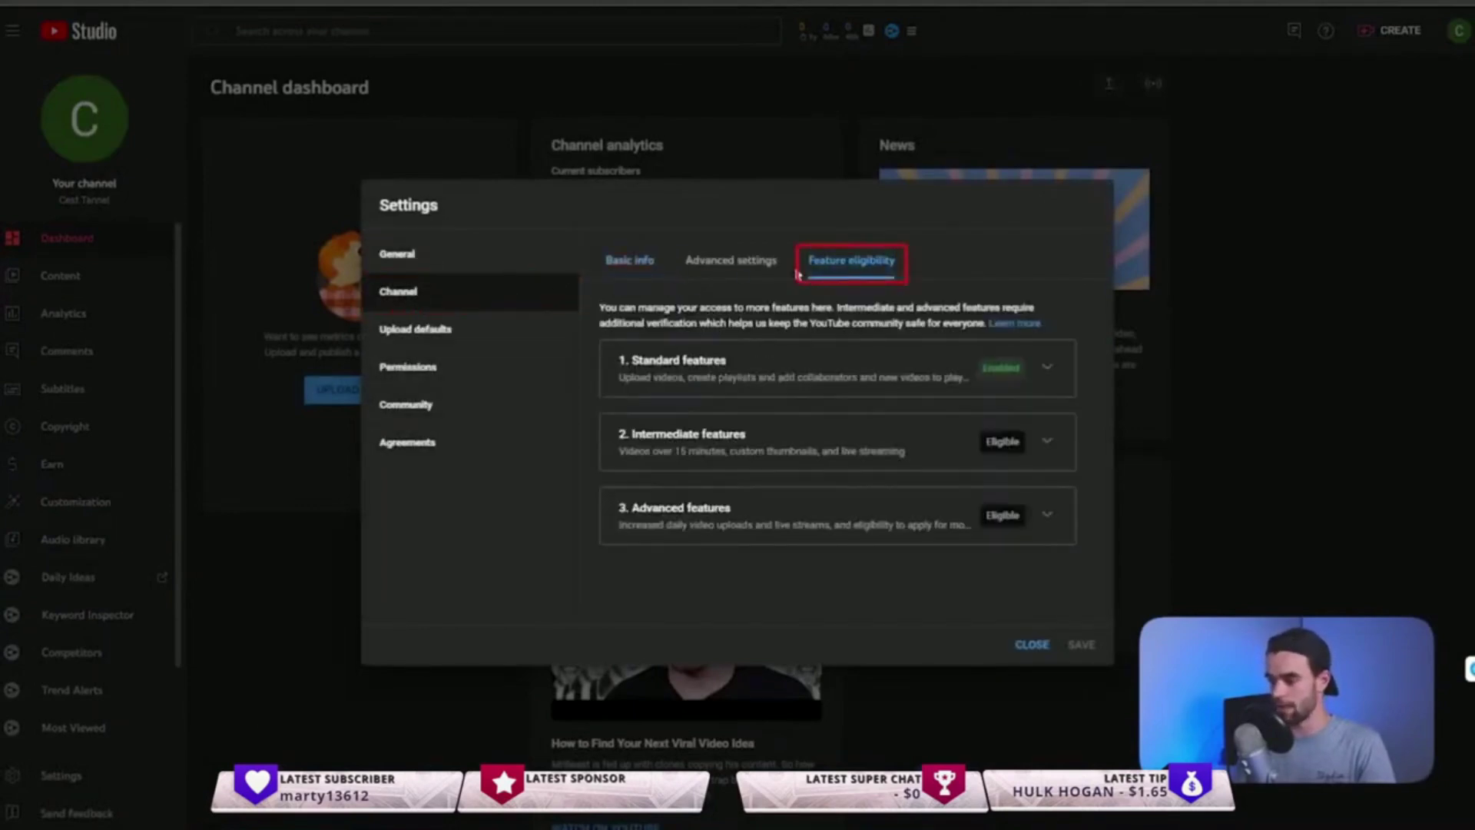
{"action": "left_click", "coordinate": [1047, 444]}
{"action": "scroll", "coordinate": [1046, 449], "scroll_direction": "down", "scroll_amount": 1}
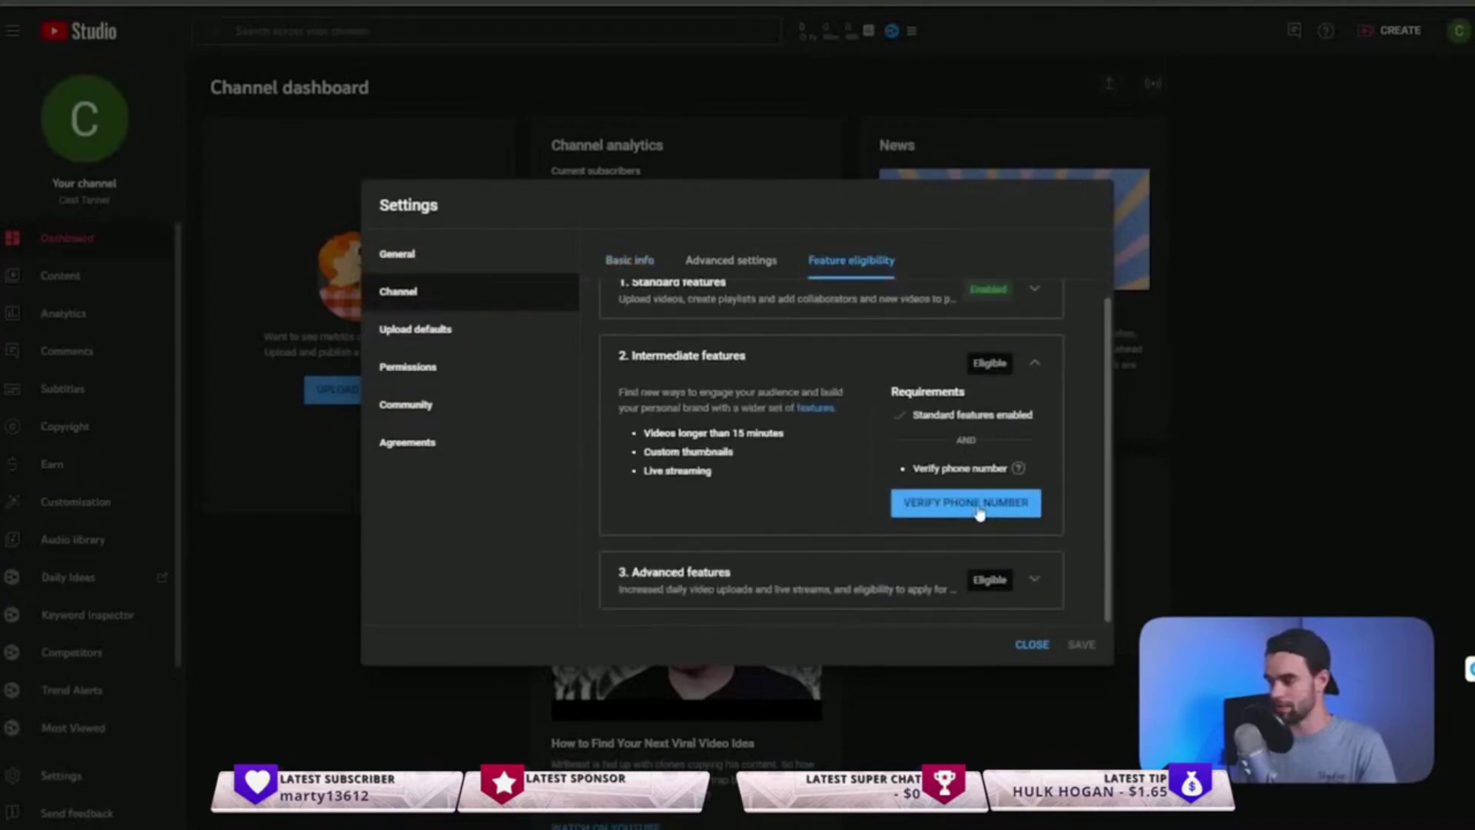
{"action": "left_click", "coordinate": [1034, 364]}
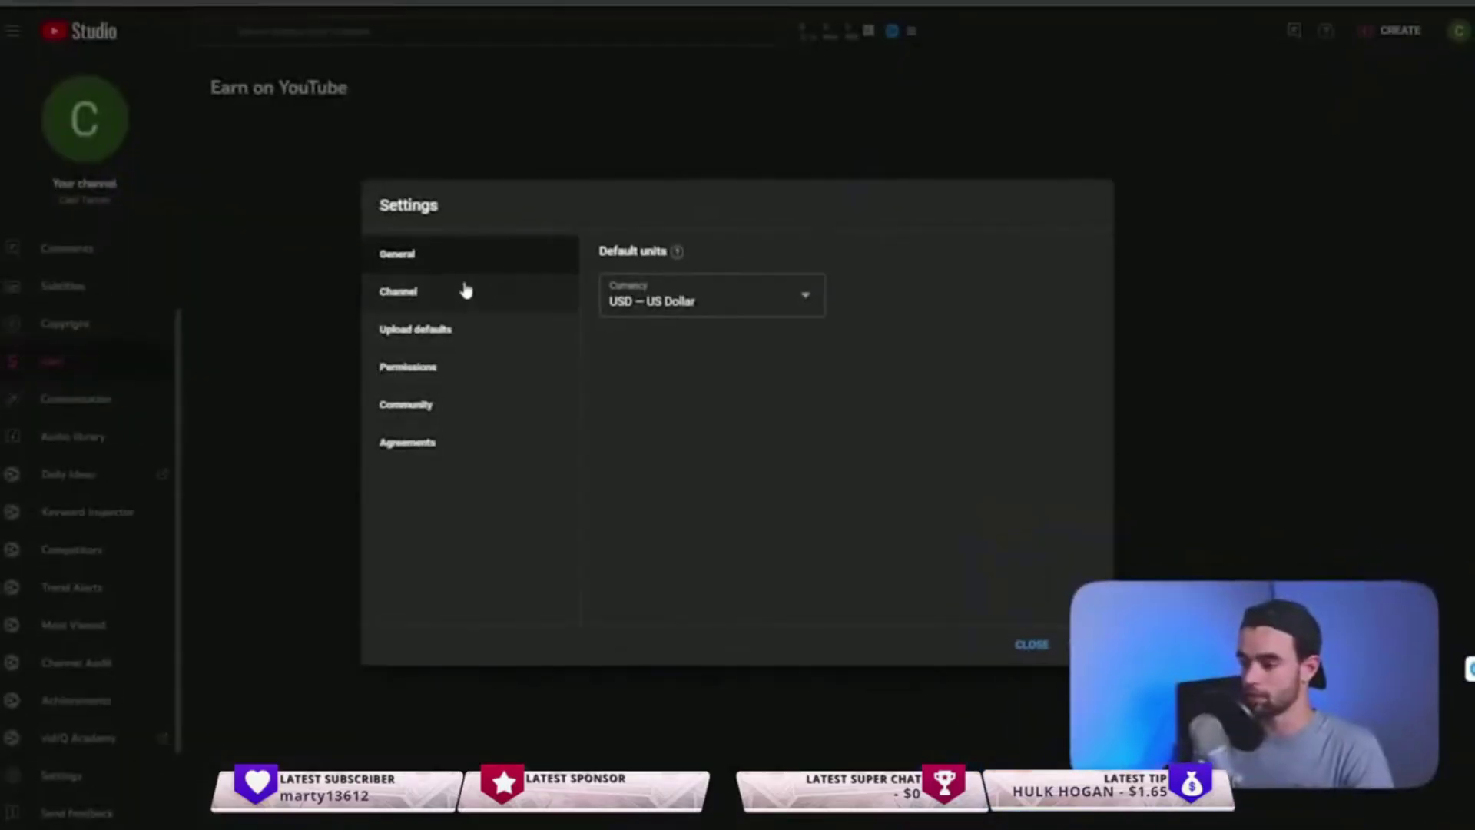
- Open the channel's Basic info settings, then select the public channel page's web address
{"action": "left_click", "coordinate": [465, 291]}
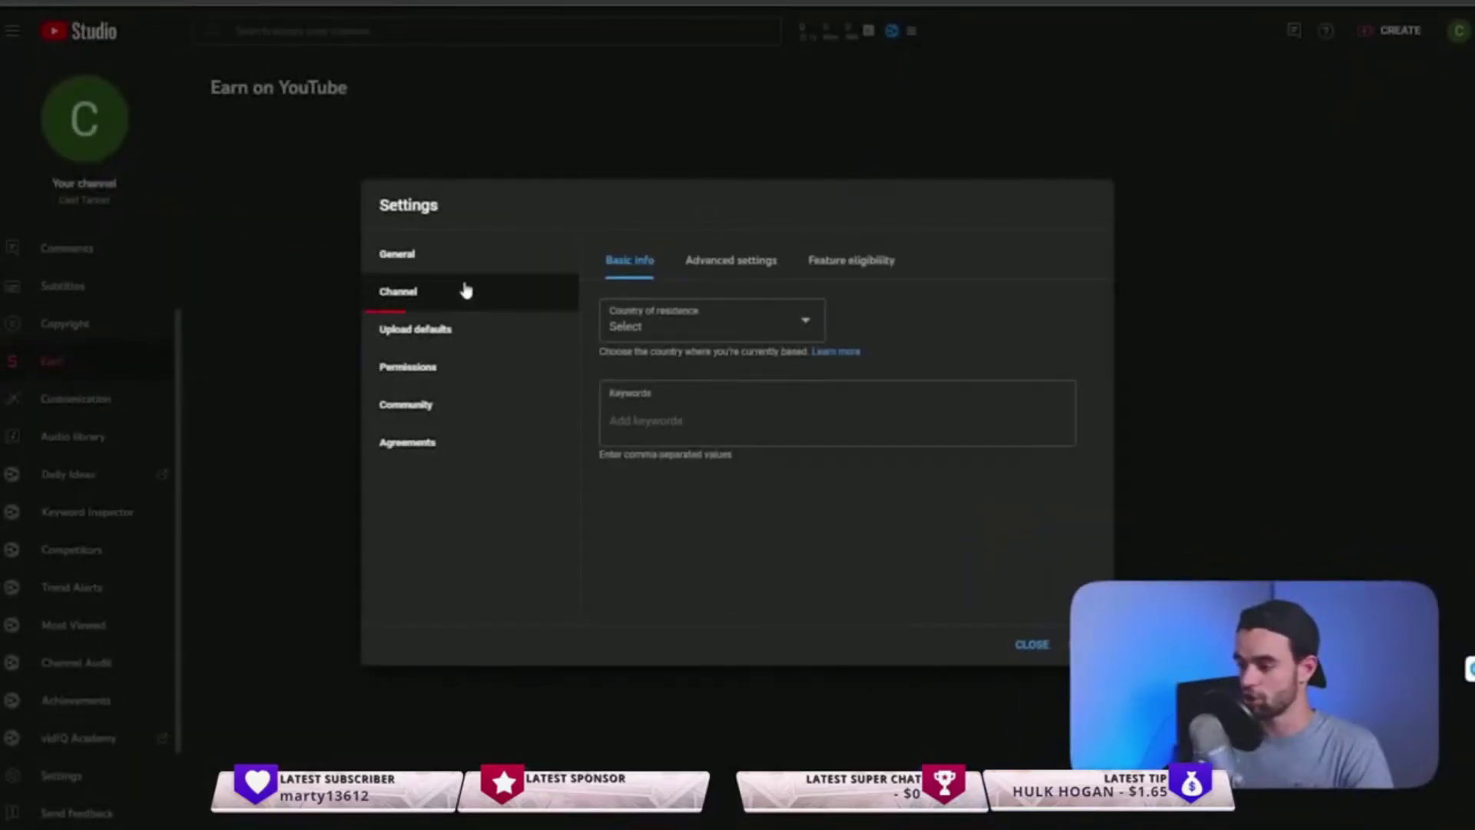
{"action": "left_click", "coordinate": [695, 323]}
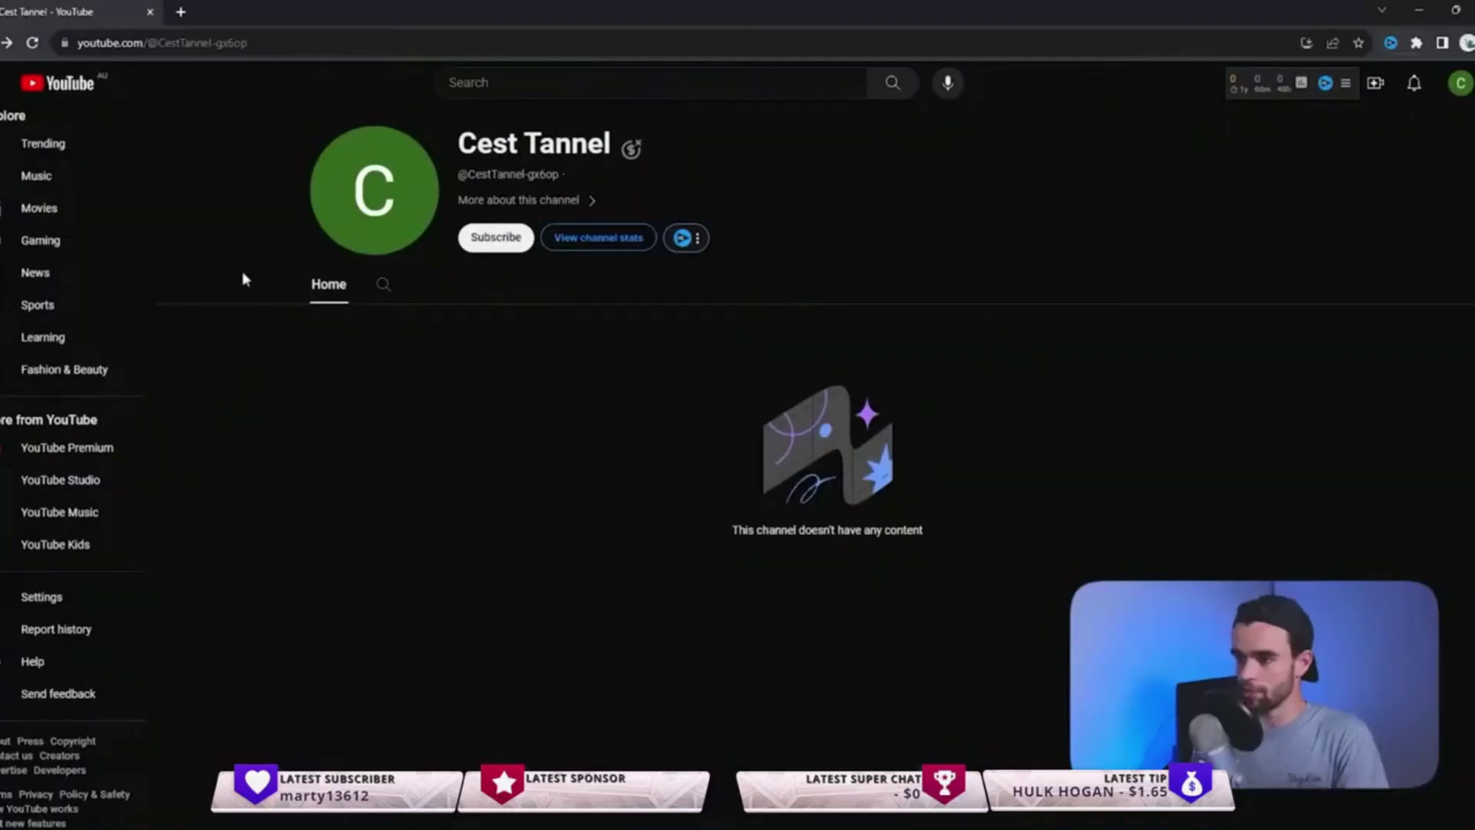
{"action": "key", "text": "ctrl+l"}
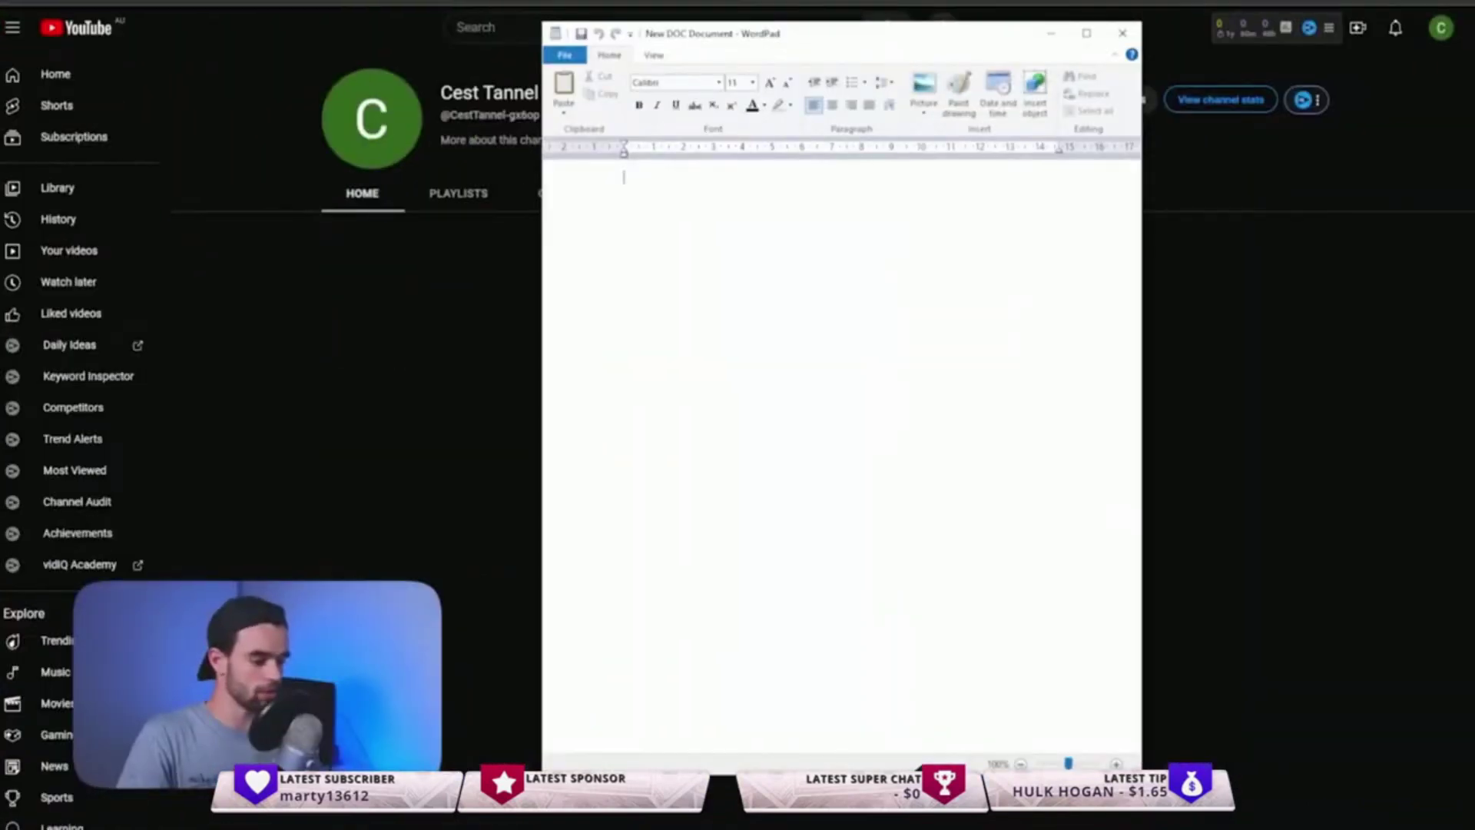
- Paste the channel URL into WordPad and append ?sub_confirmation=1 to it
{"action": "type", "text": "https://www.youtube.com/channel/UC6RJrnOCOBq80W16MhqZKOA"}
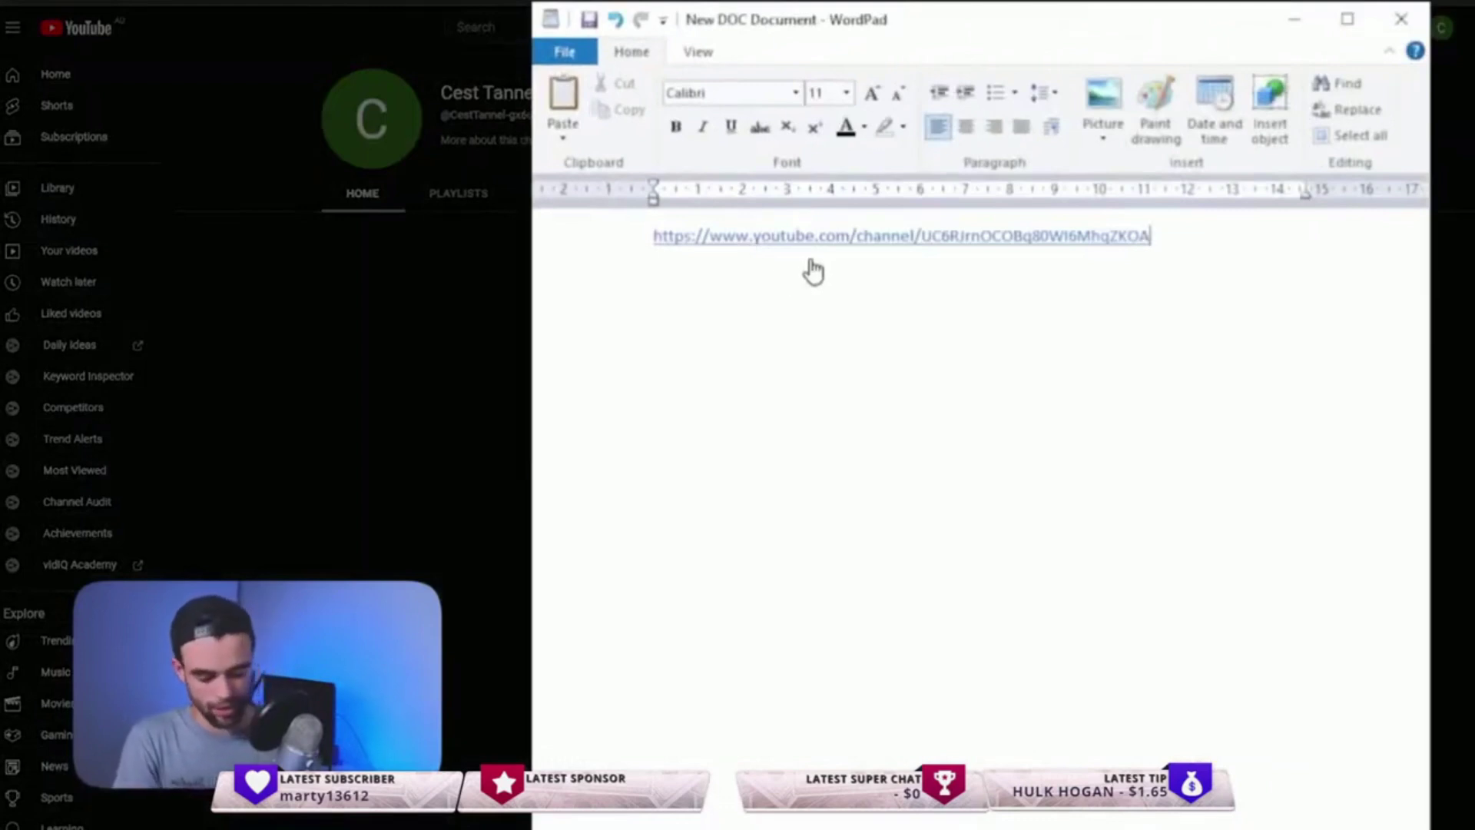
{"action": "type", "text": "?sub_conf"}
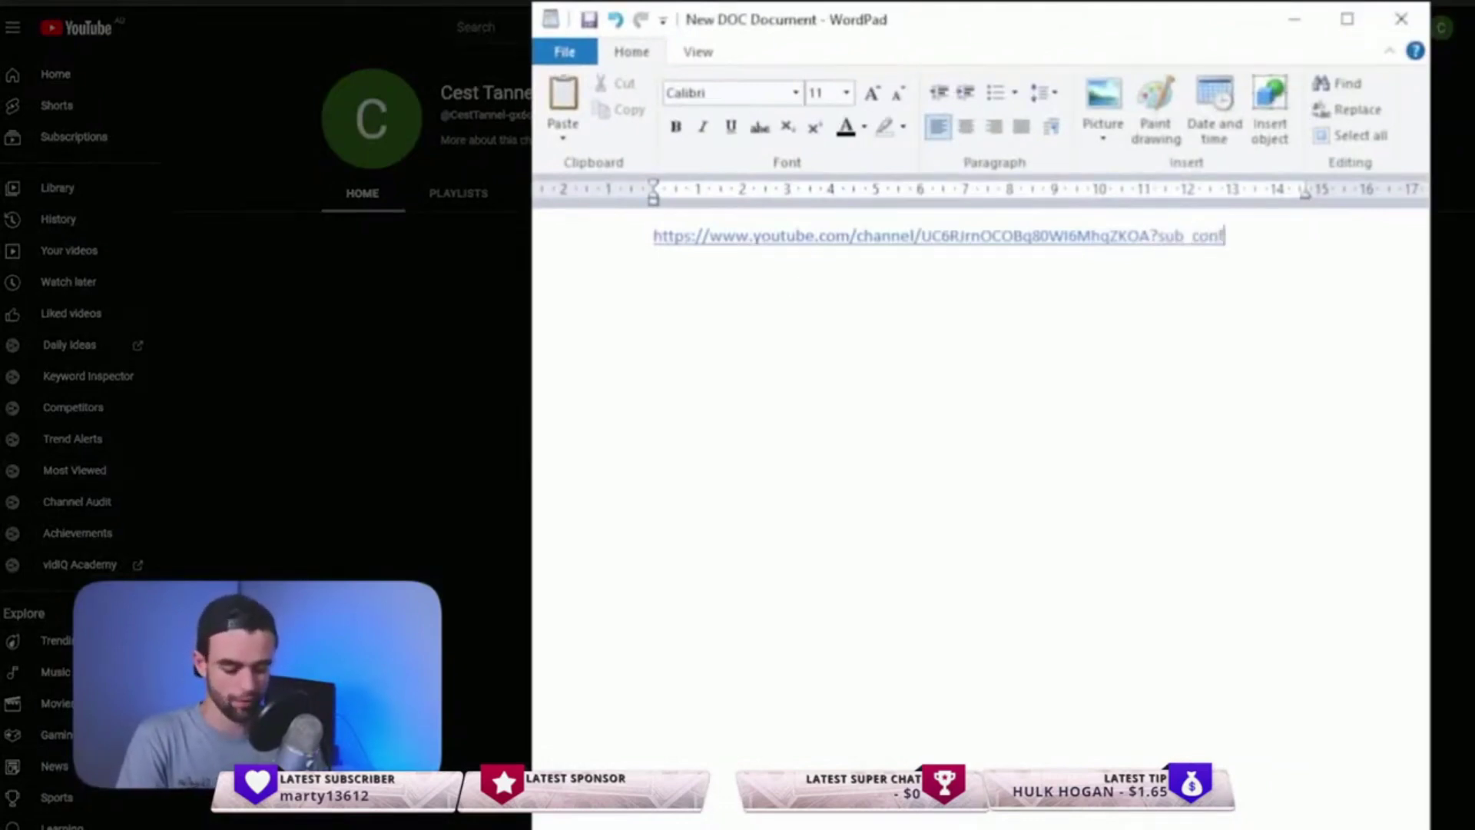
{"action": "type", "text": "irmation=1"}
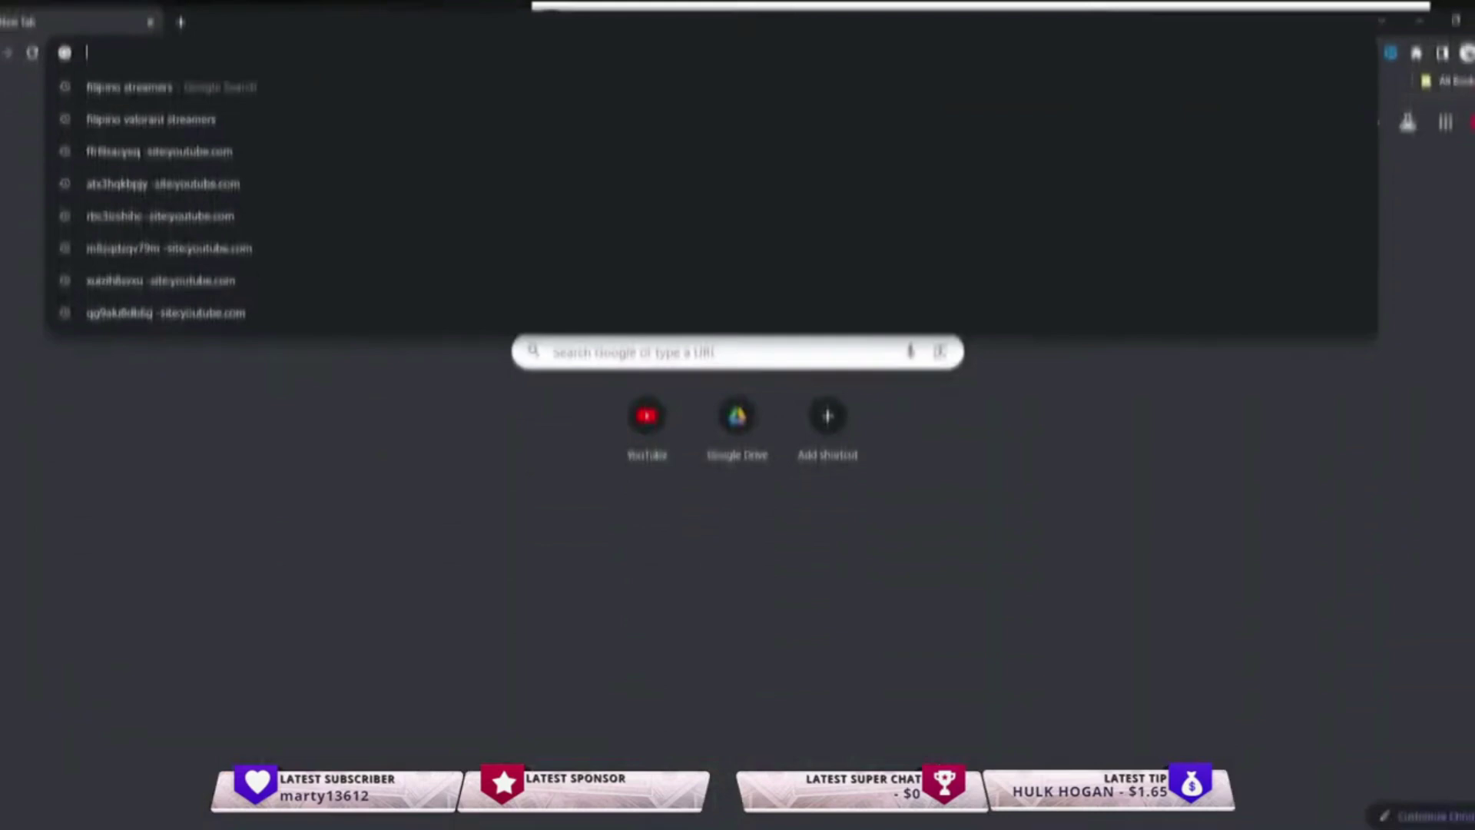
- Load the channel URL ending in ?sub_confirmation=1 in a new Chrome tab
{"action": "type", "text": "https://www.youtube.com/channel/UC6RJrnOCOBq80WI6MhqZKOA?sub_confirmation=1"}
{"action": "key", "text": "Return"}
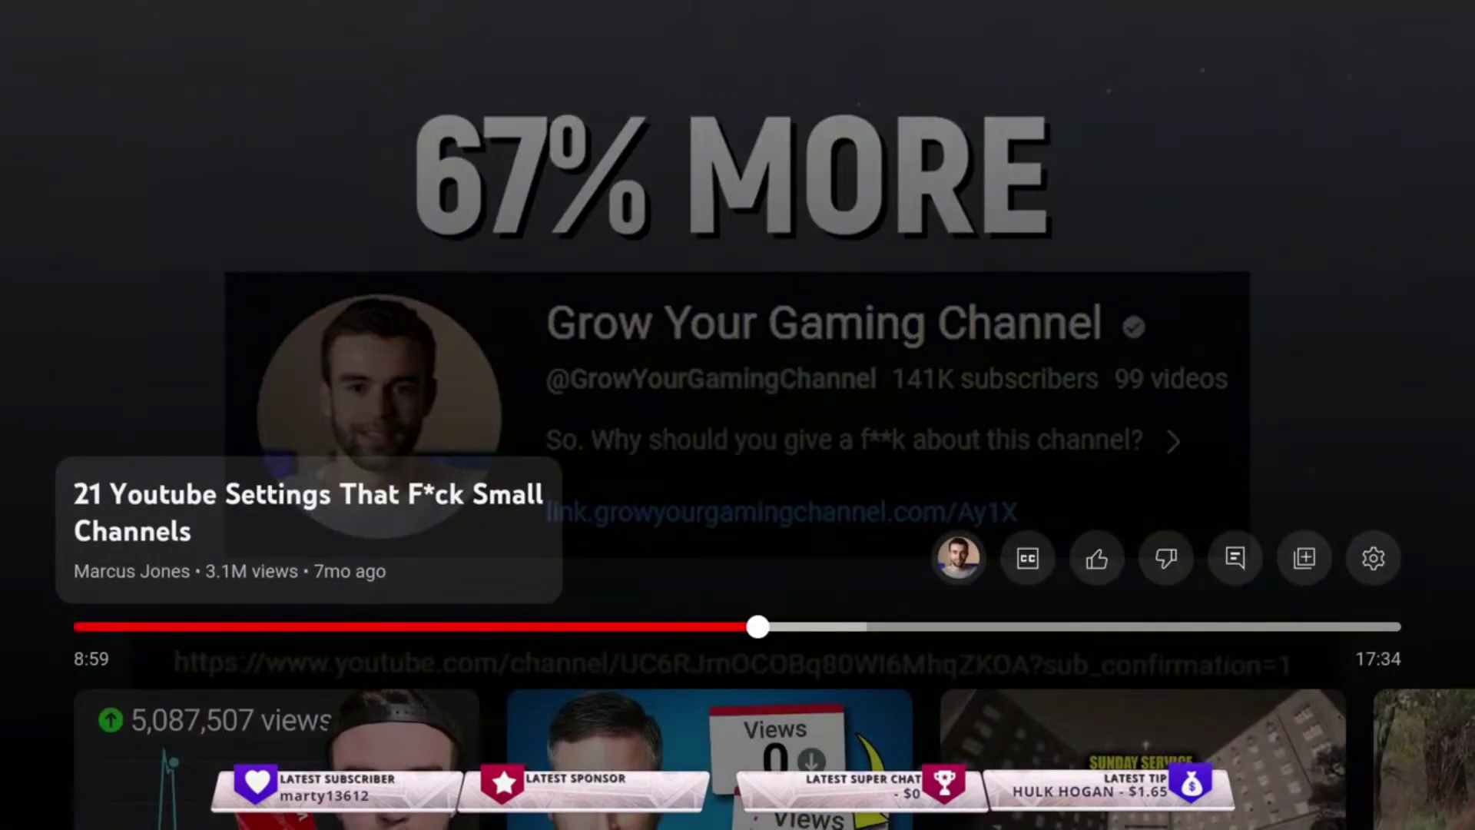
{"action": "key", "text": "space"}
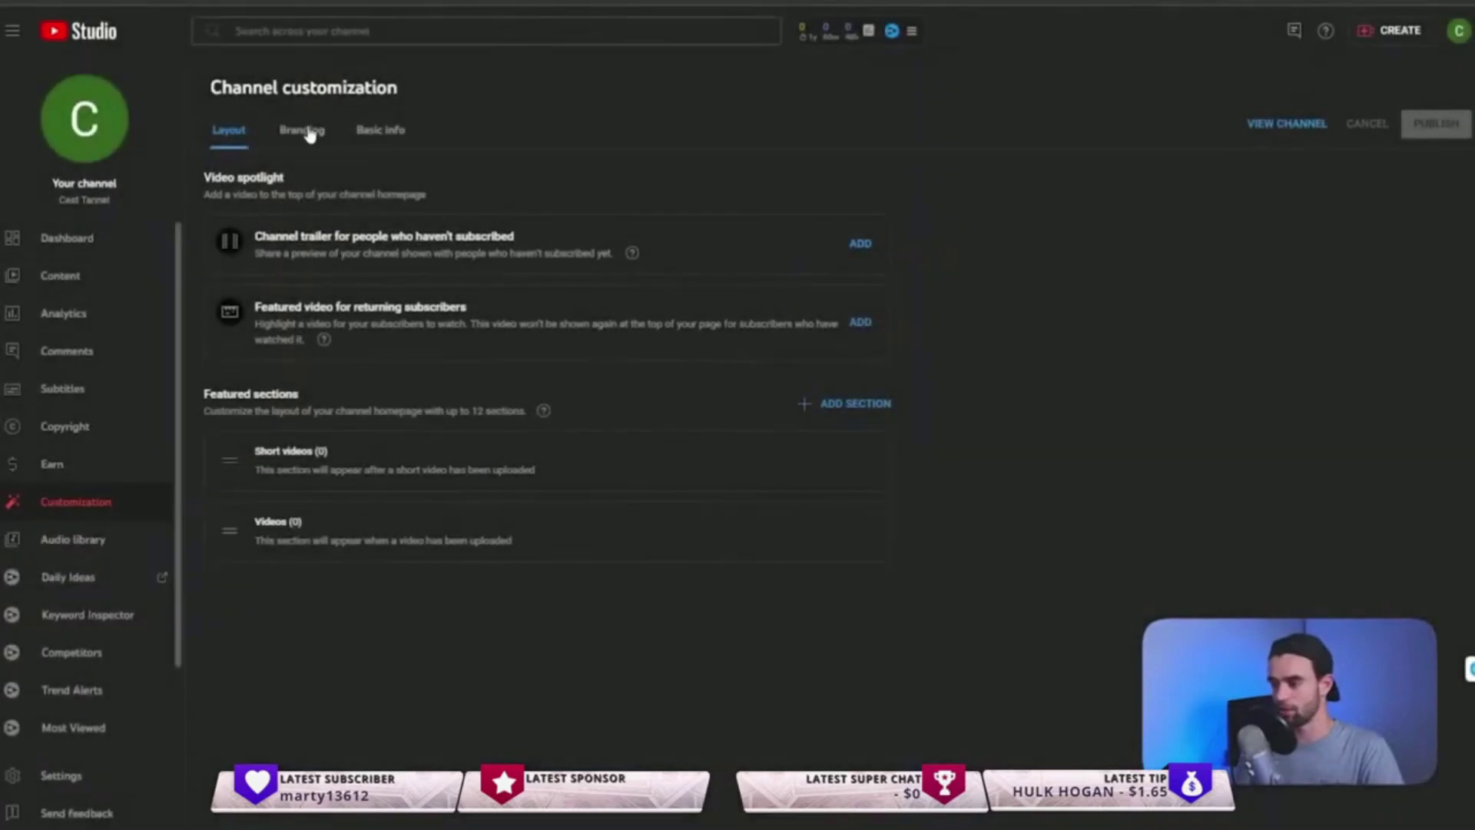
- Upload the SUBSCRIBE BANNER image as the video watermark under Branding
{"action": "left_click", "coordinate": [307, 130]}
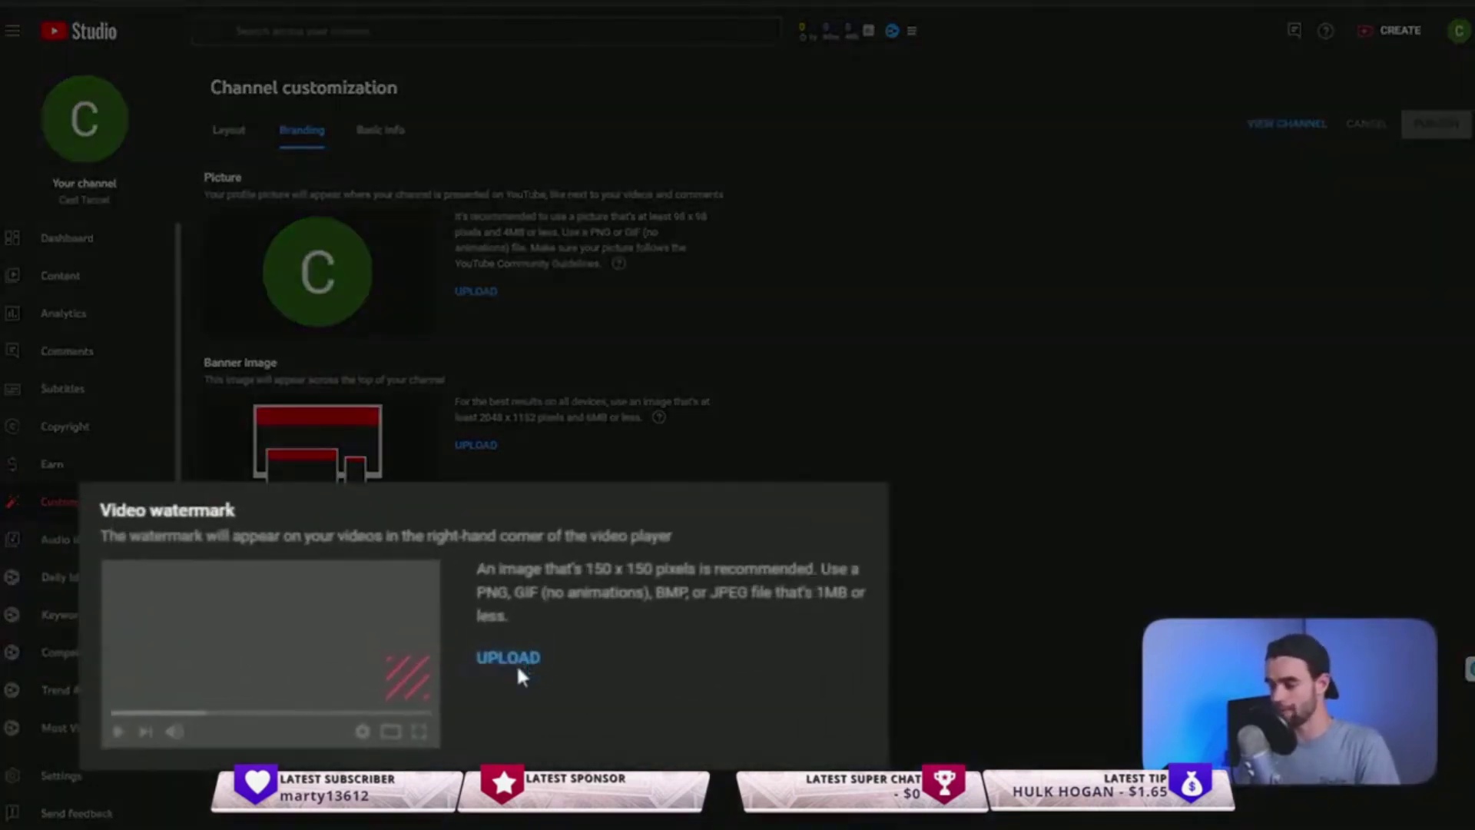
{"action": "left_click", "coordinate": [516, 664]}
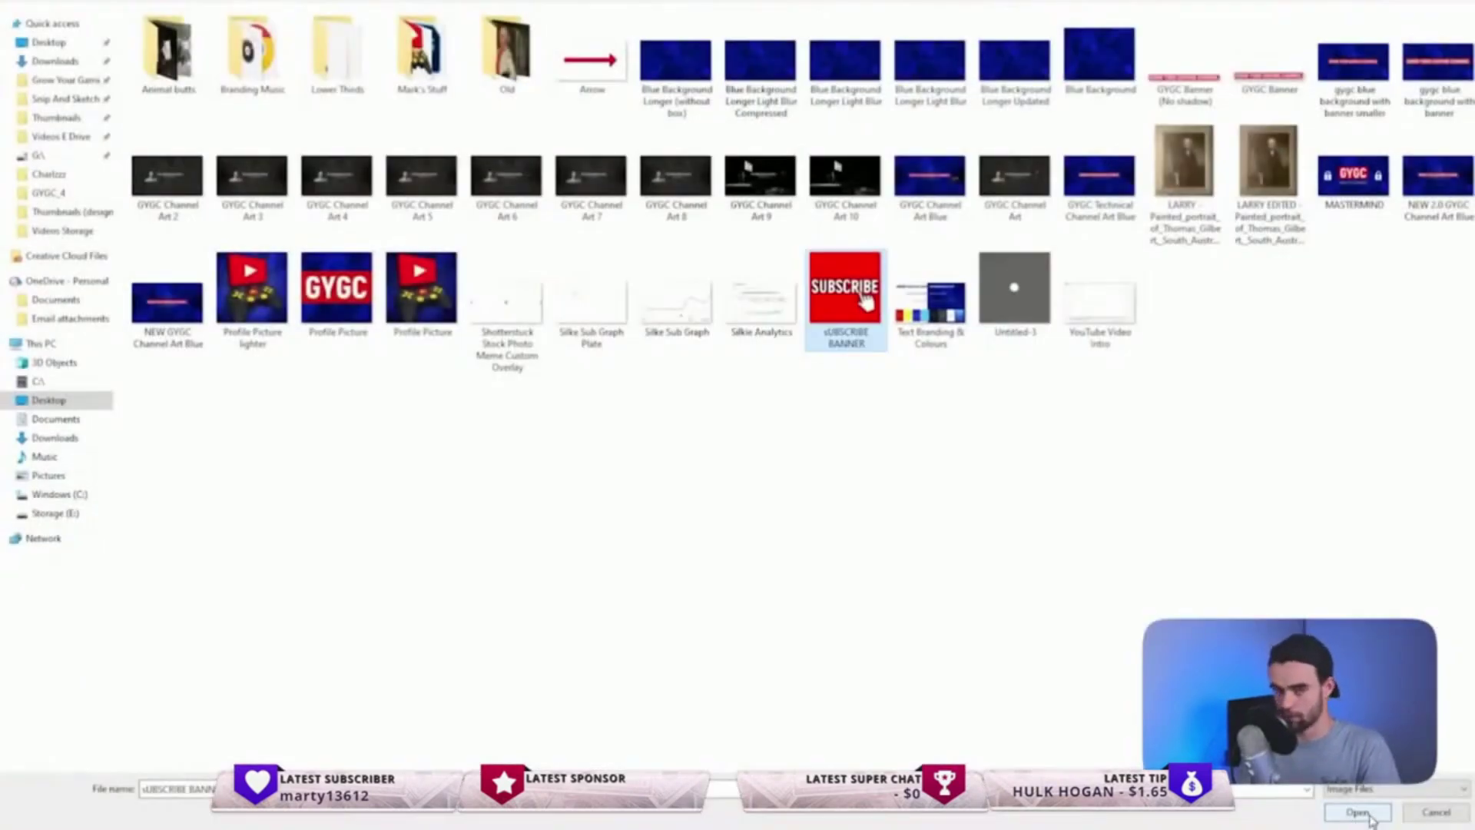
{"action": "left_click", "coordinate": [1358, 813]}
{"action": "left_click", "coordinate": [1074, 679]}
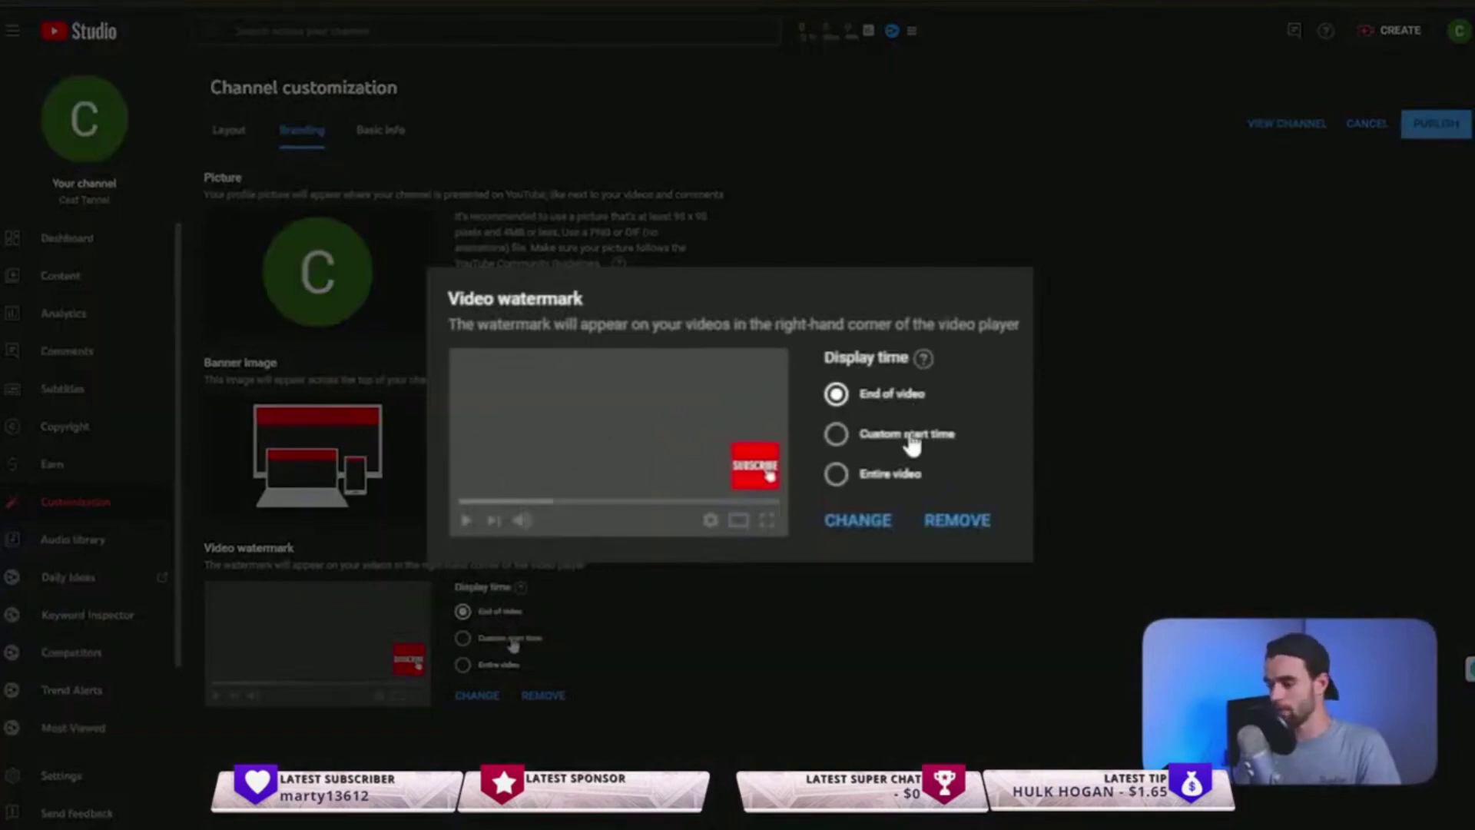
- Set the video watermark's display time to Entire video
{"action": "left_click", "coordinate": [882, 480]}
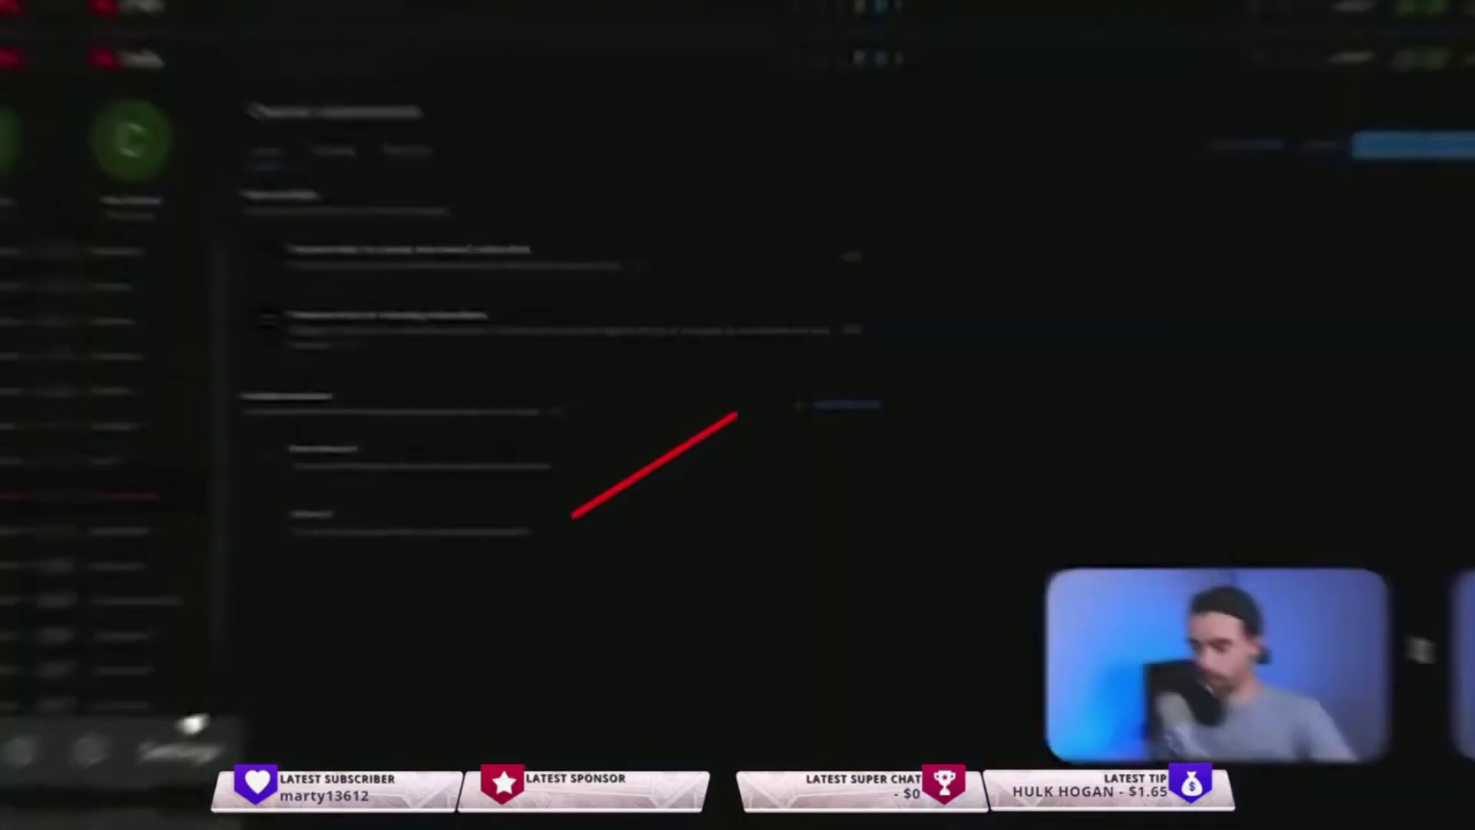
- Add channel keywords 'cest tannel', 'cest', 'tannel' and 'cest tannel is such a witty and hilarious channel so'
{"action": "left_click", "coordinate": [69, 776]}
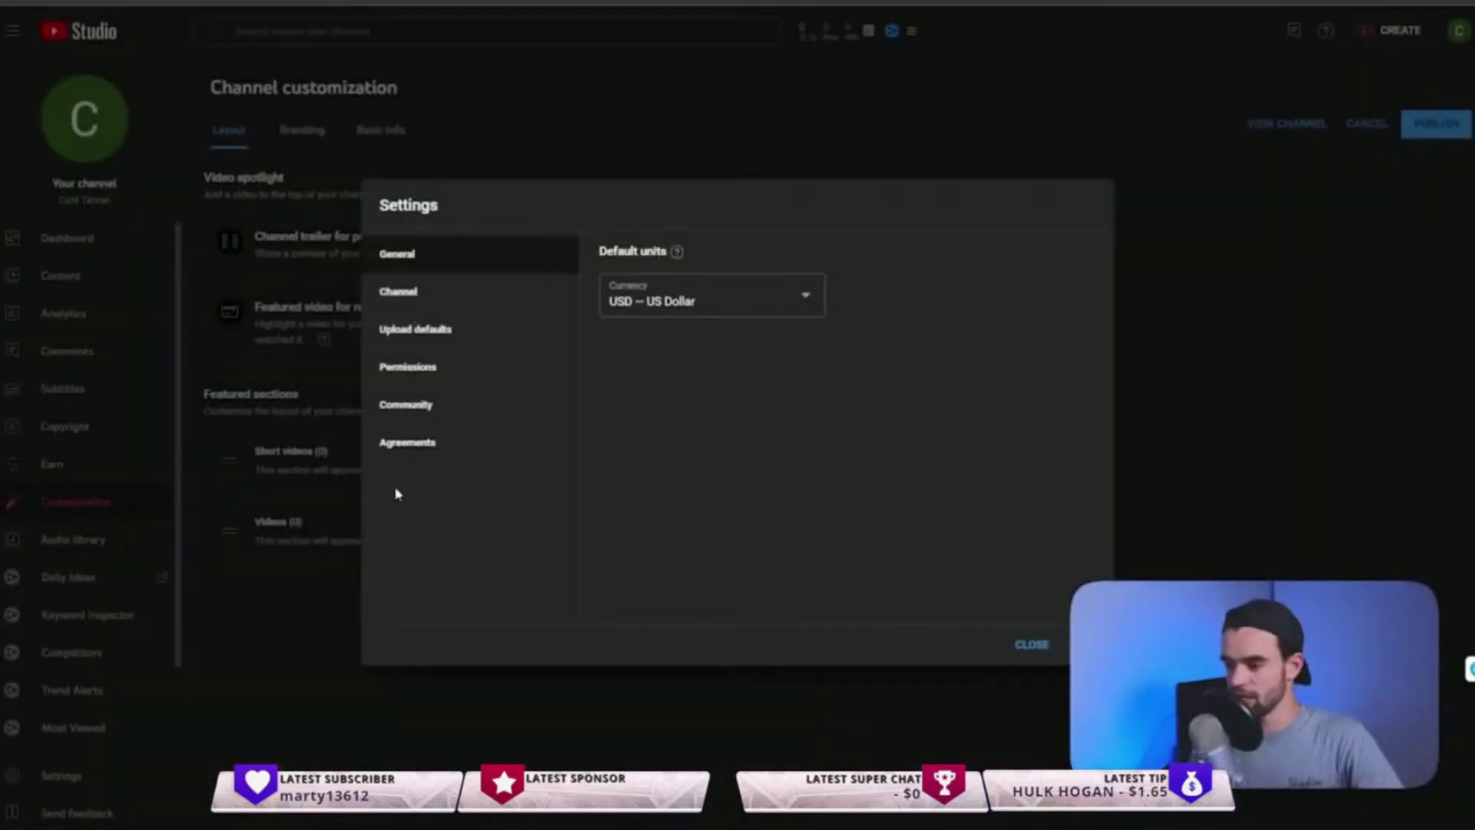
{"action": "left_click", "coordinate": [417, 303]}
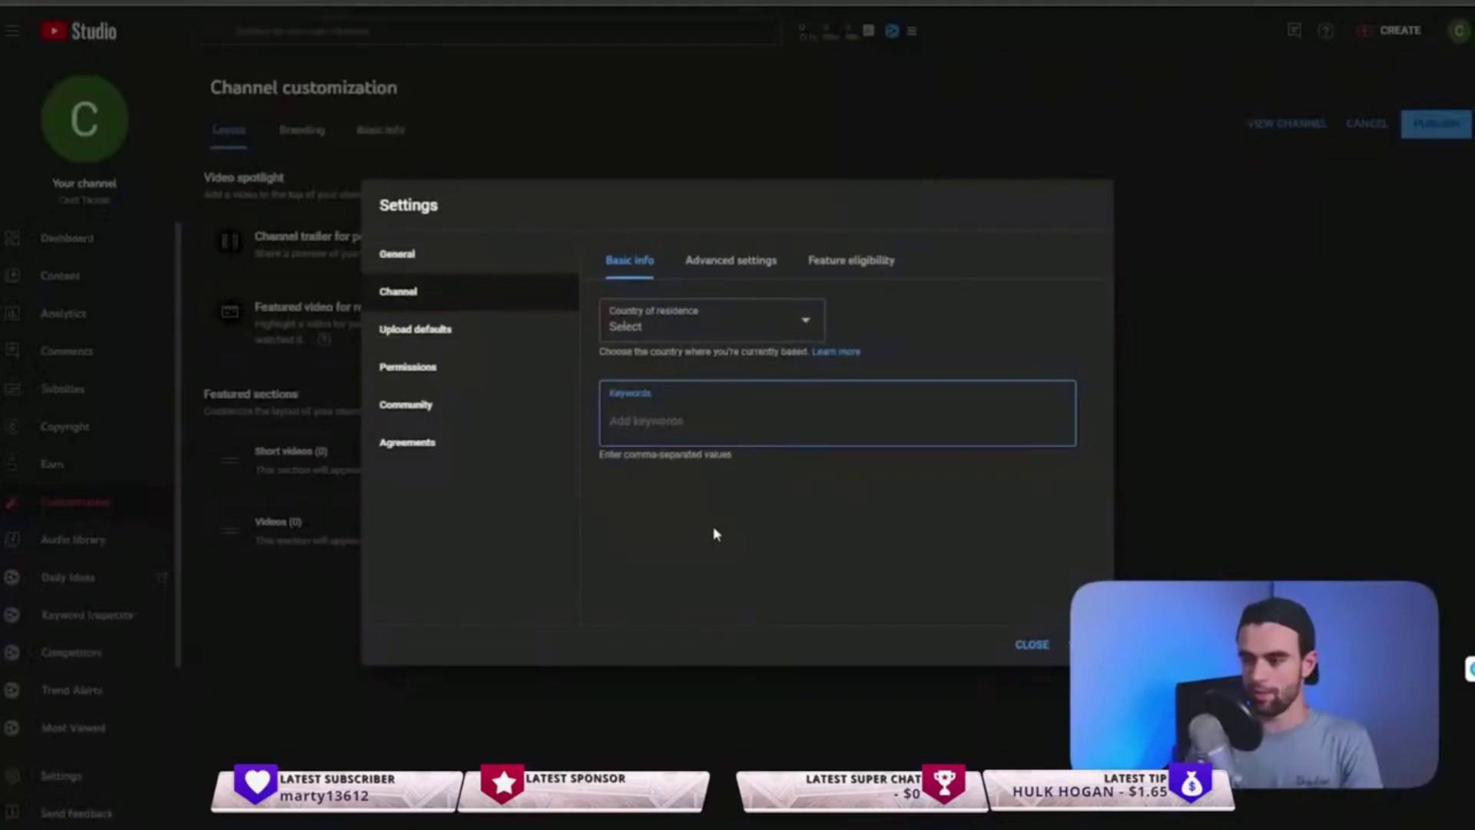
{"action": "type", "text": "cest t"}
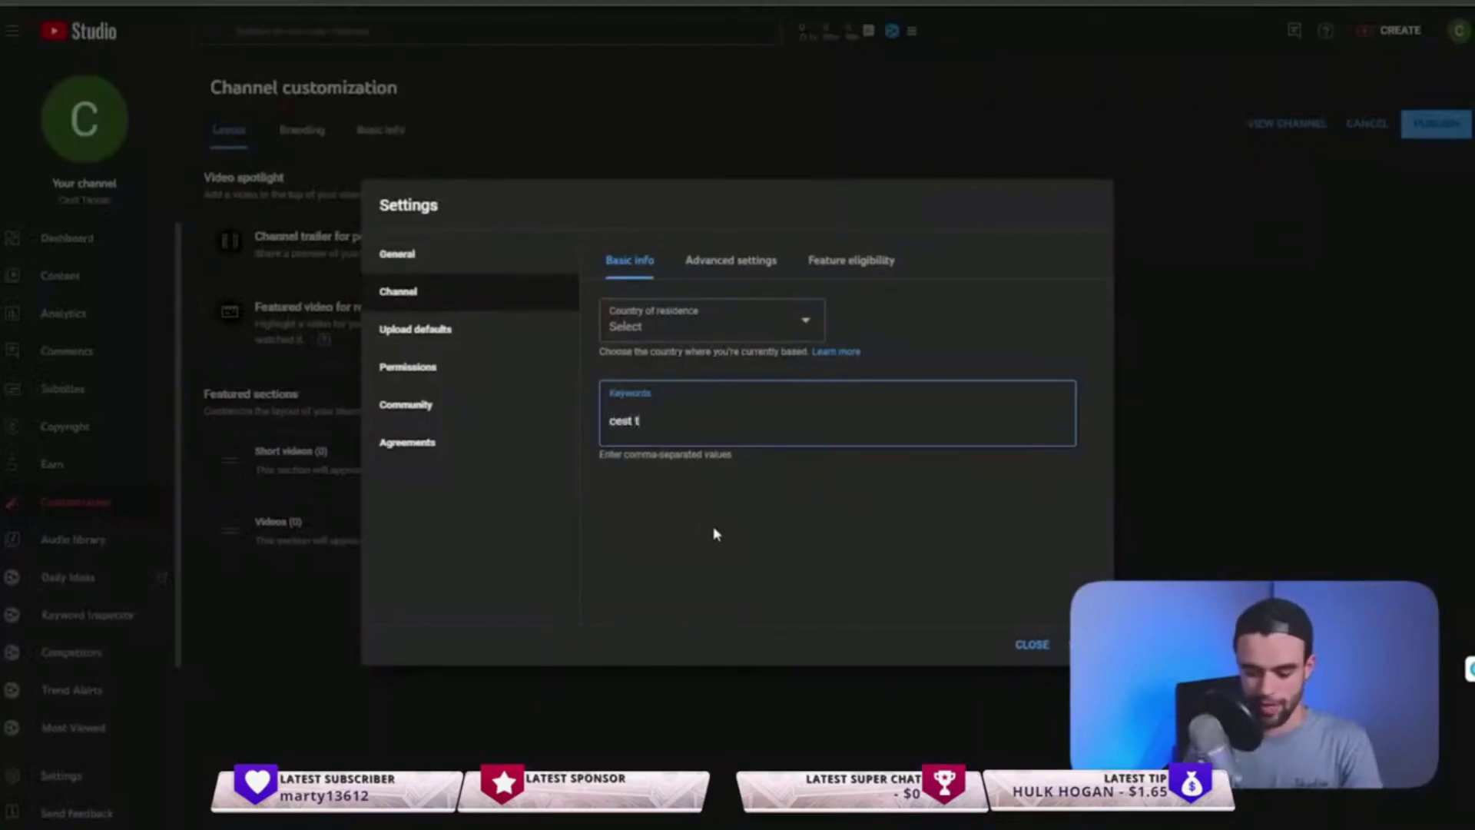
{"action": "type", "text": "annel"}
{"action": "key", "text": "Return"}
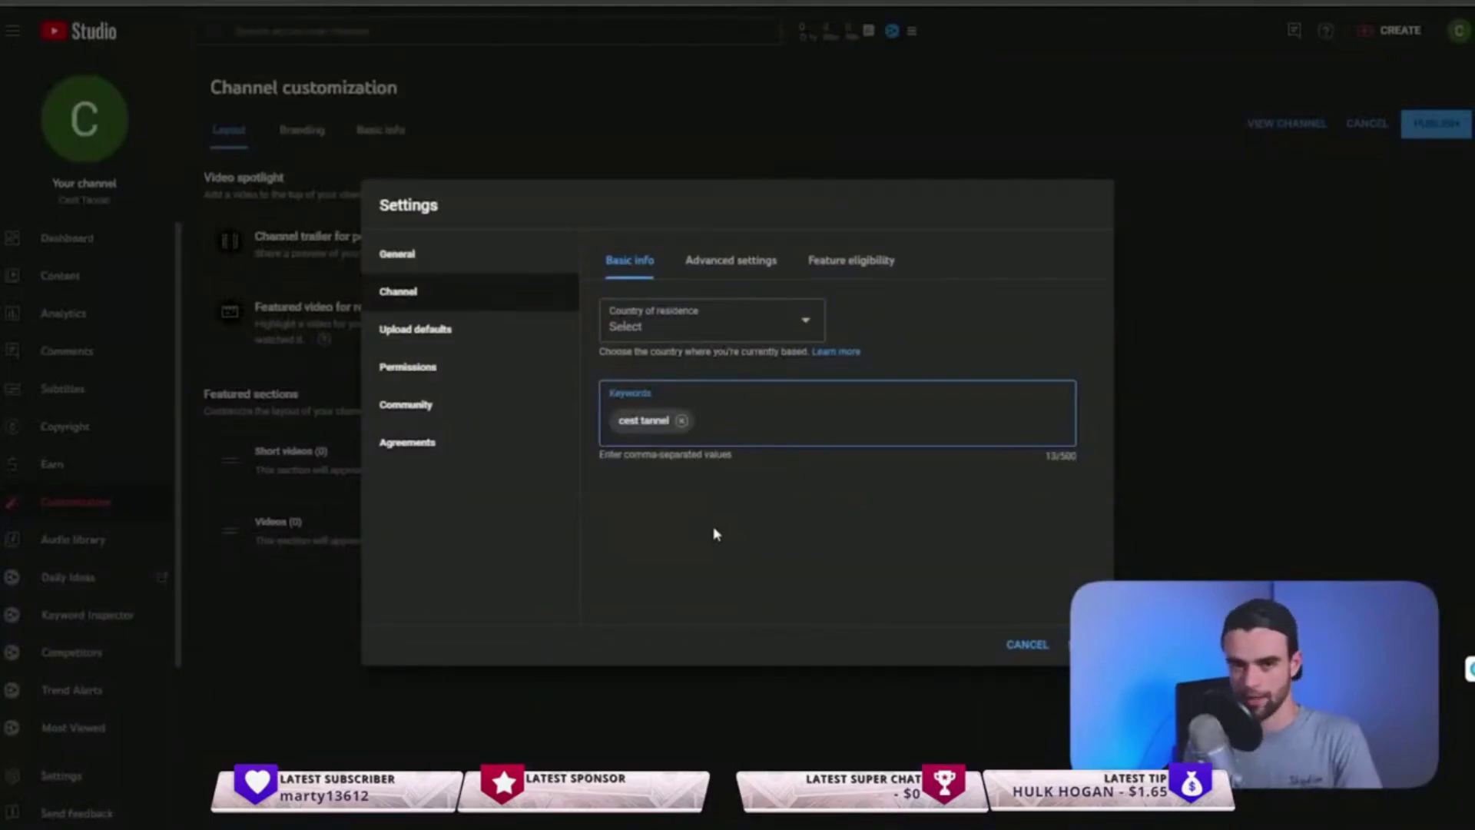
{"action": "type", "text": "cest"}
{"action": "key", "text": "Return"}
{"action": "type", "text": "tannel"}
{"action": "key", "text": "Return"}
{"action": "type", "text": "cest tannel is such a witty and hilarious channel so"}
{"action": "key", "text": "Return"}
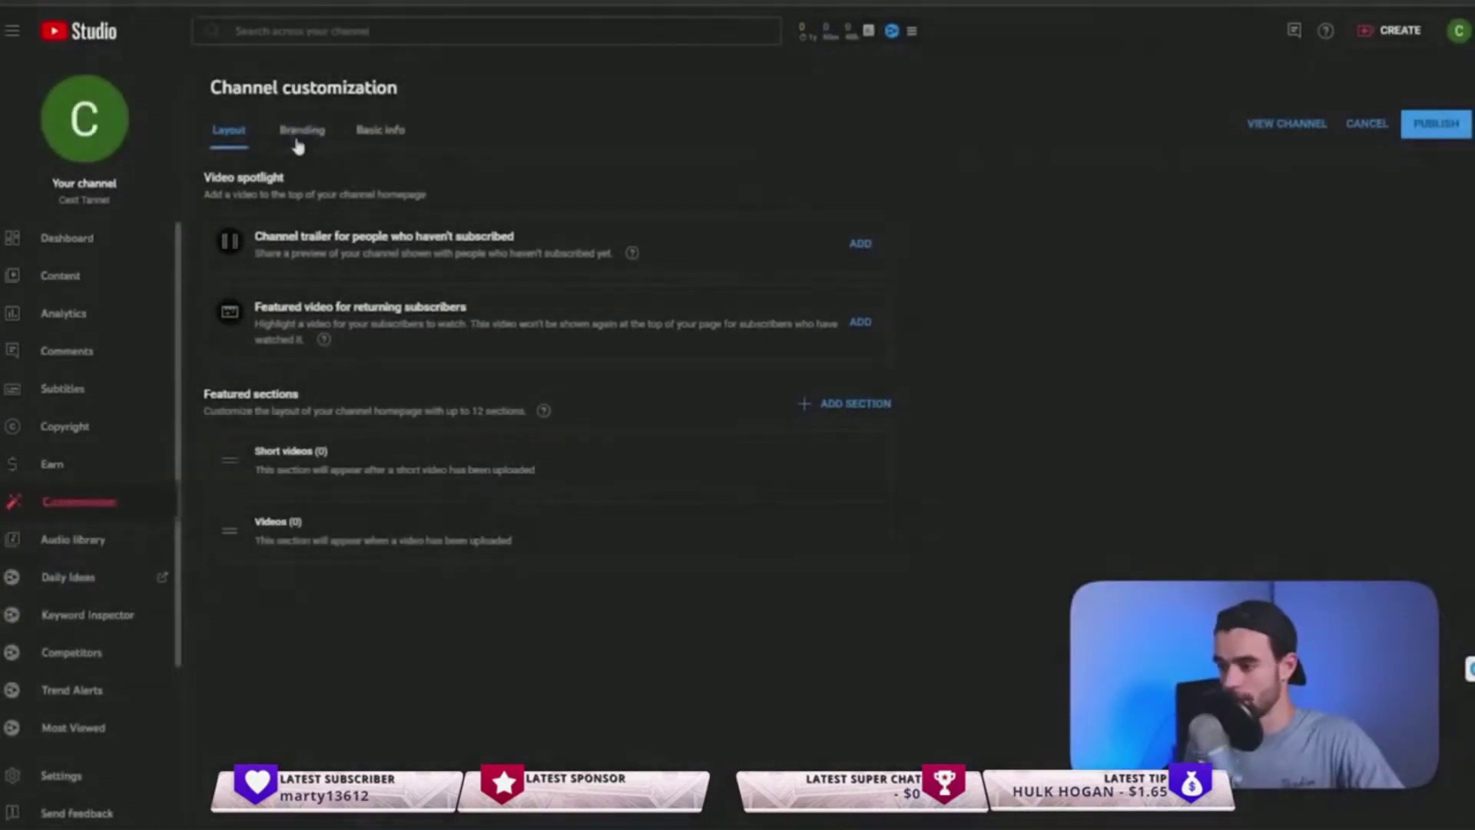
- Go from Branding to the Basic info tab and select the channel Description field
{"action": "left_click", "coordinate": [302, 130]}
{"action": "left_click", "coordinate": [395, 132]}
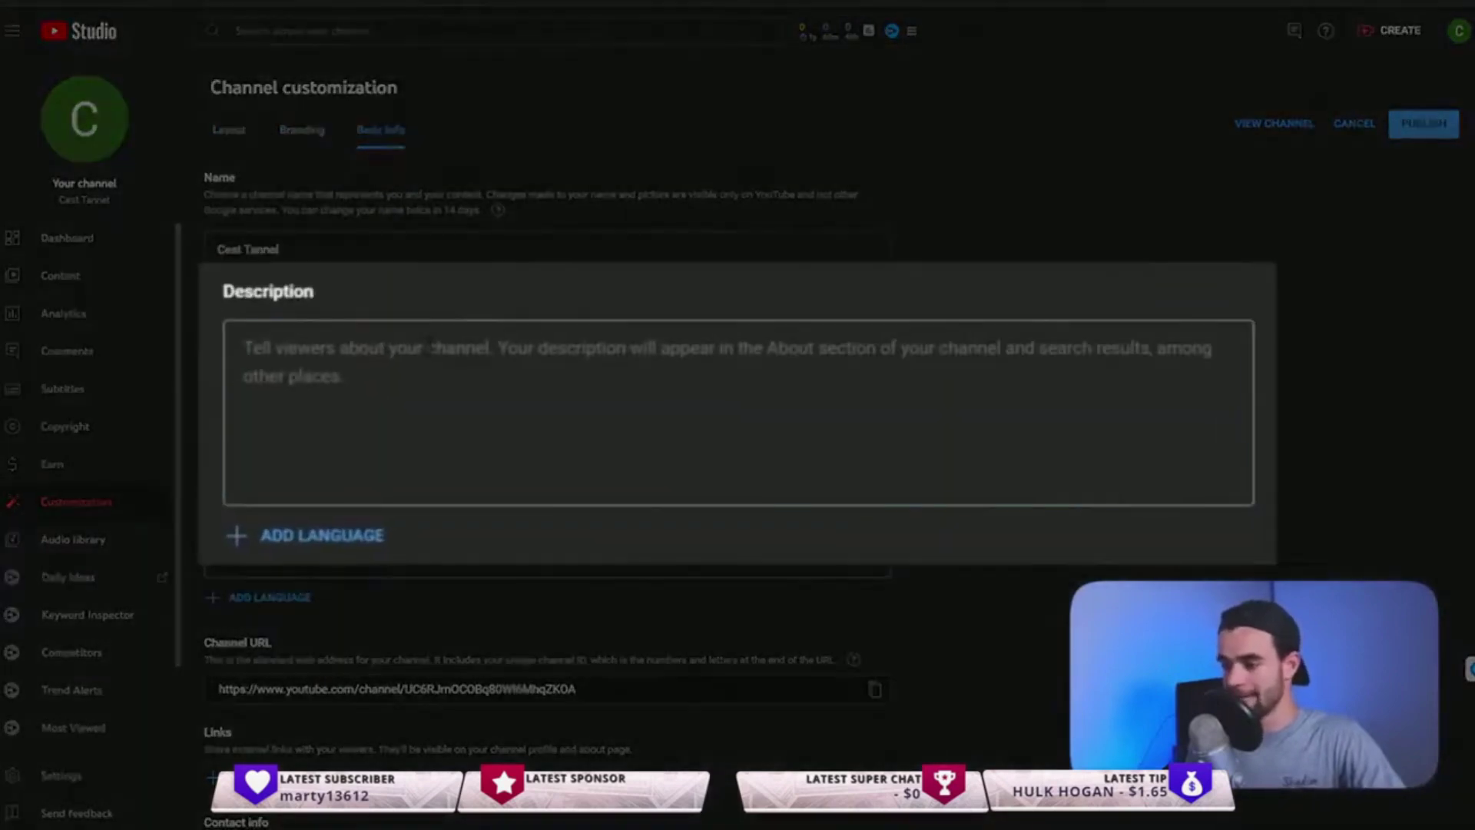
{"action": "left_click", "coordinate": [538, 522]}
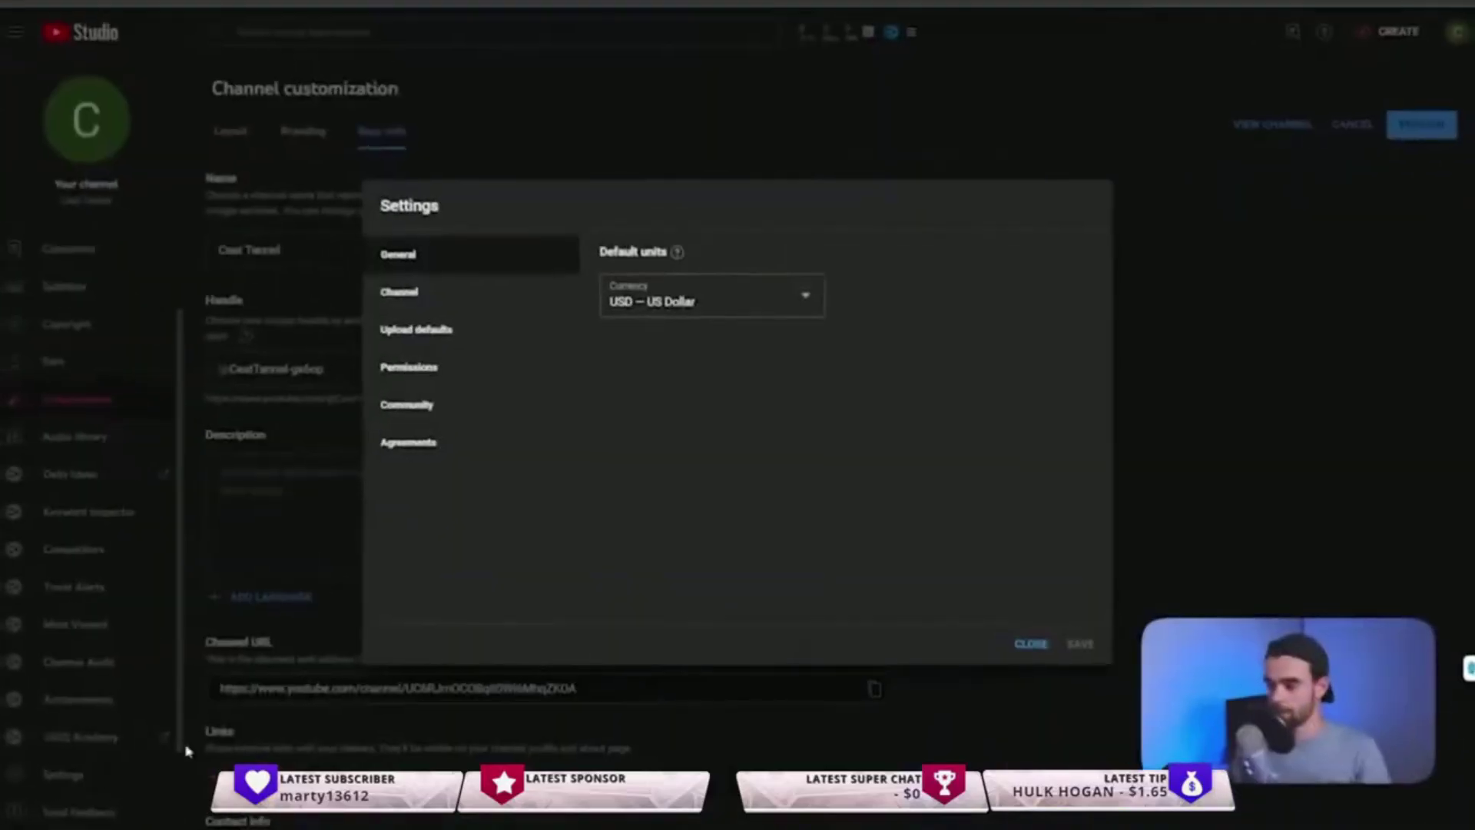
- Set the Upload defaults visibility for new videos to Unlisted
{"action": "left_click", "coordinate": [491, 326]}
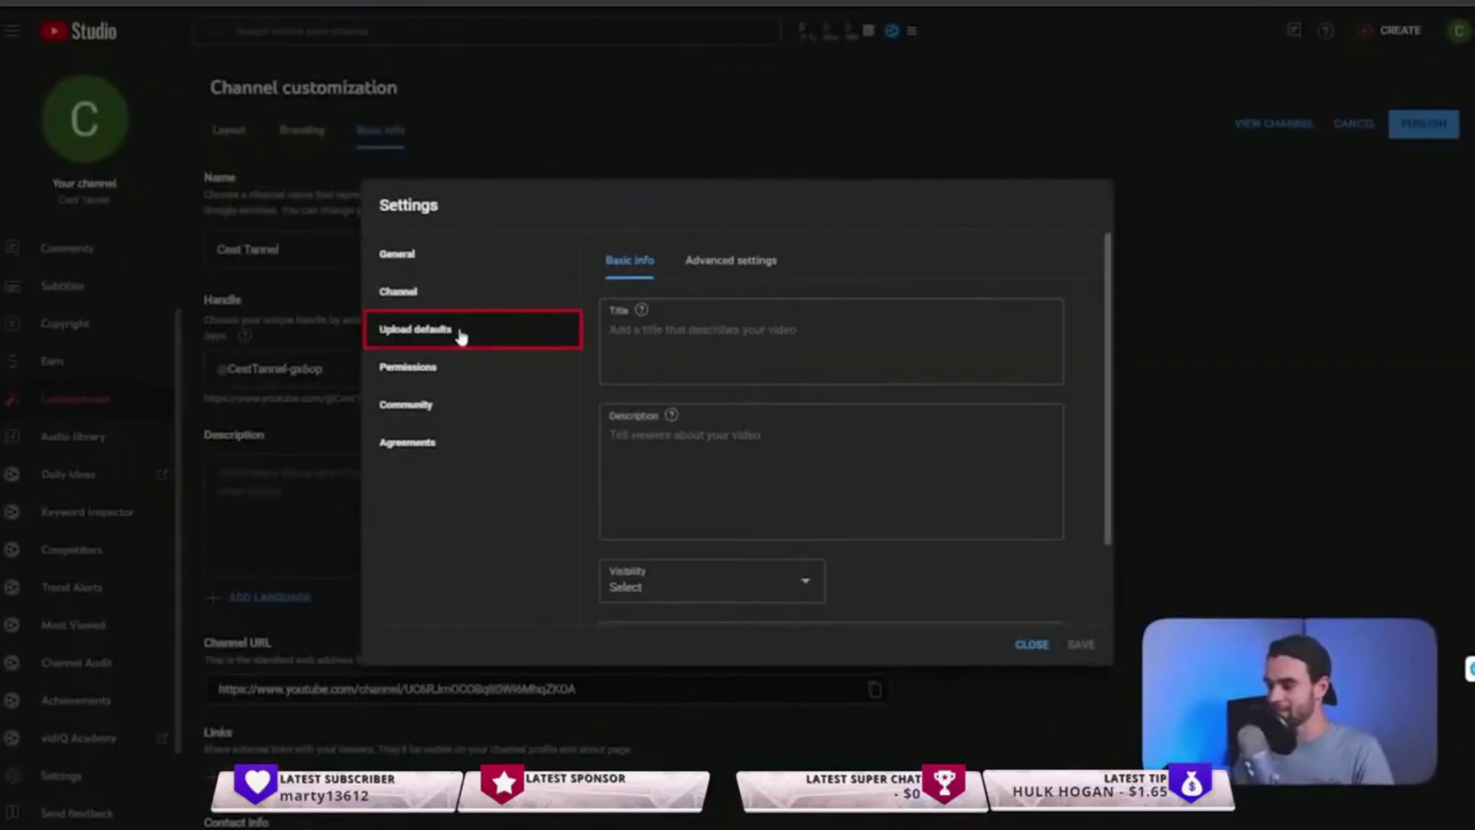
{"action": "scroll", "coordinate": [770, 428], "scroll_direction": "down", "scroll_amount": 1}
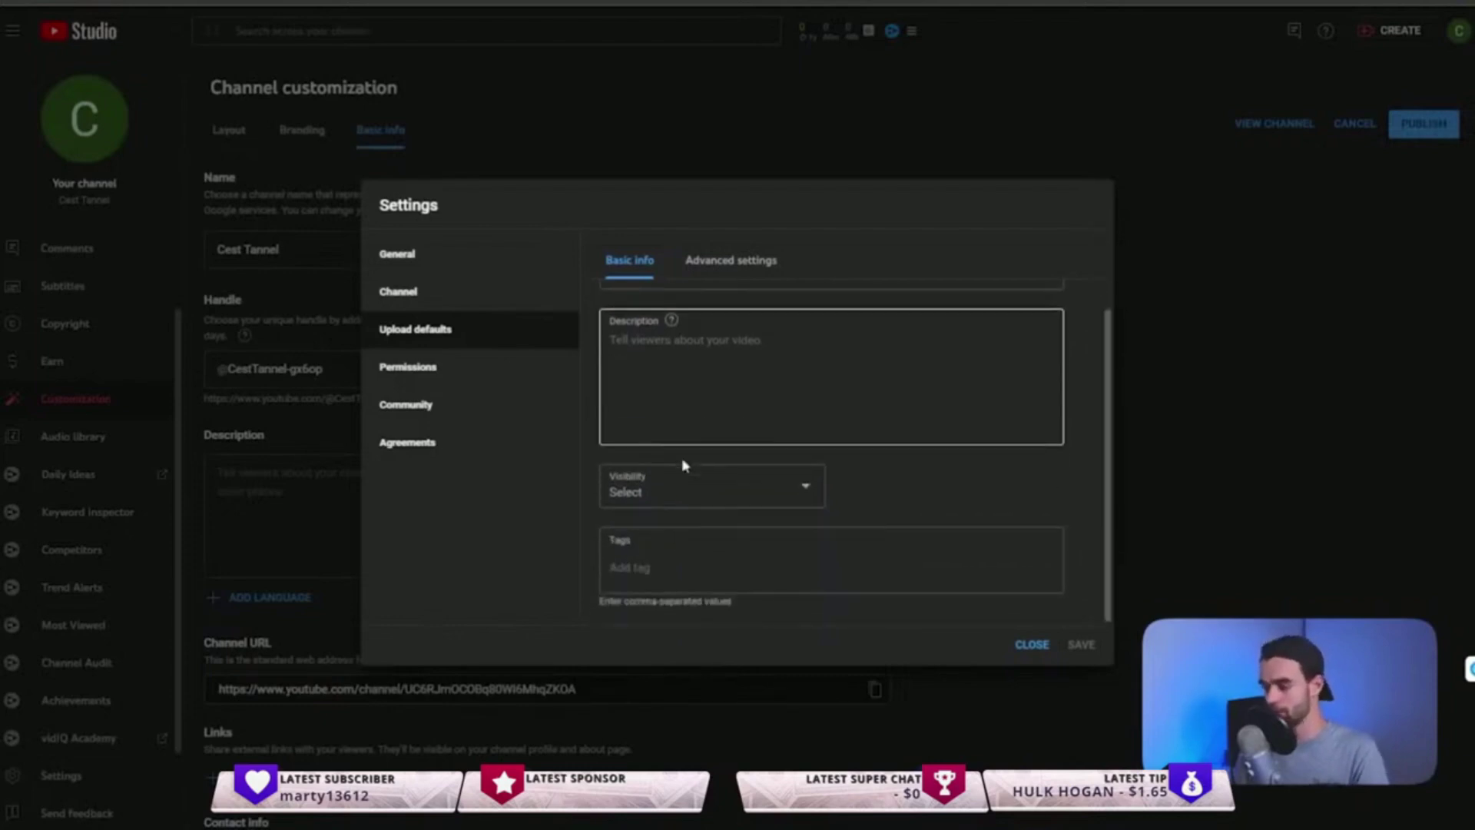
{"action": "key", "text": "space"}
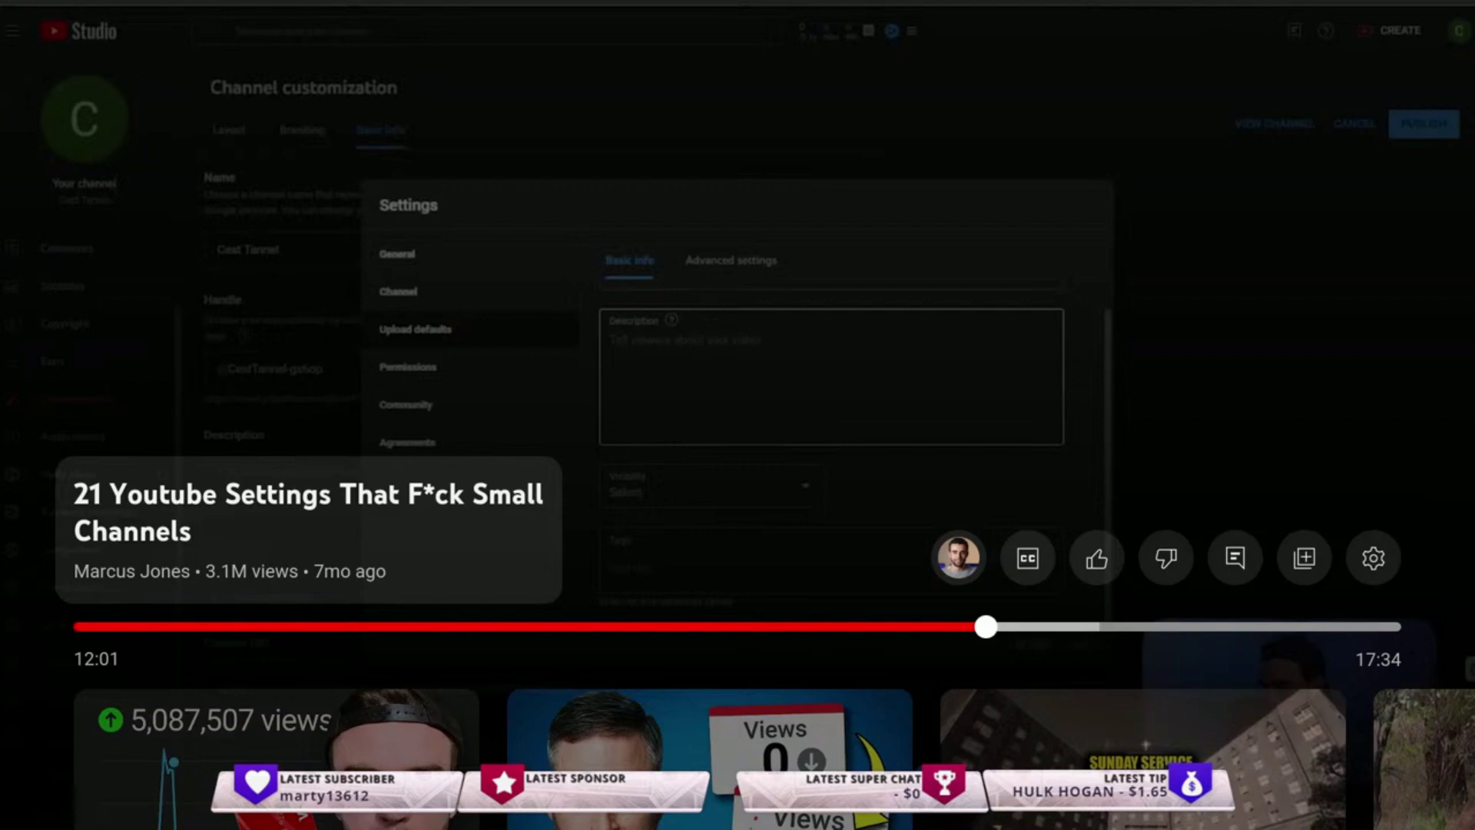
{"action": "key", "text": "space"}
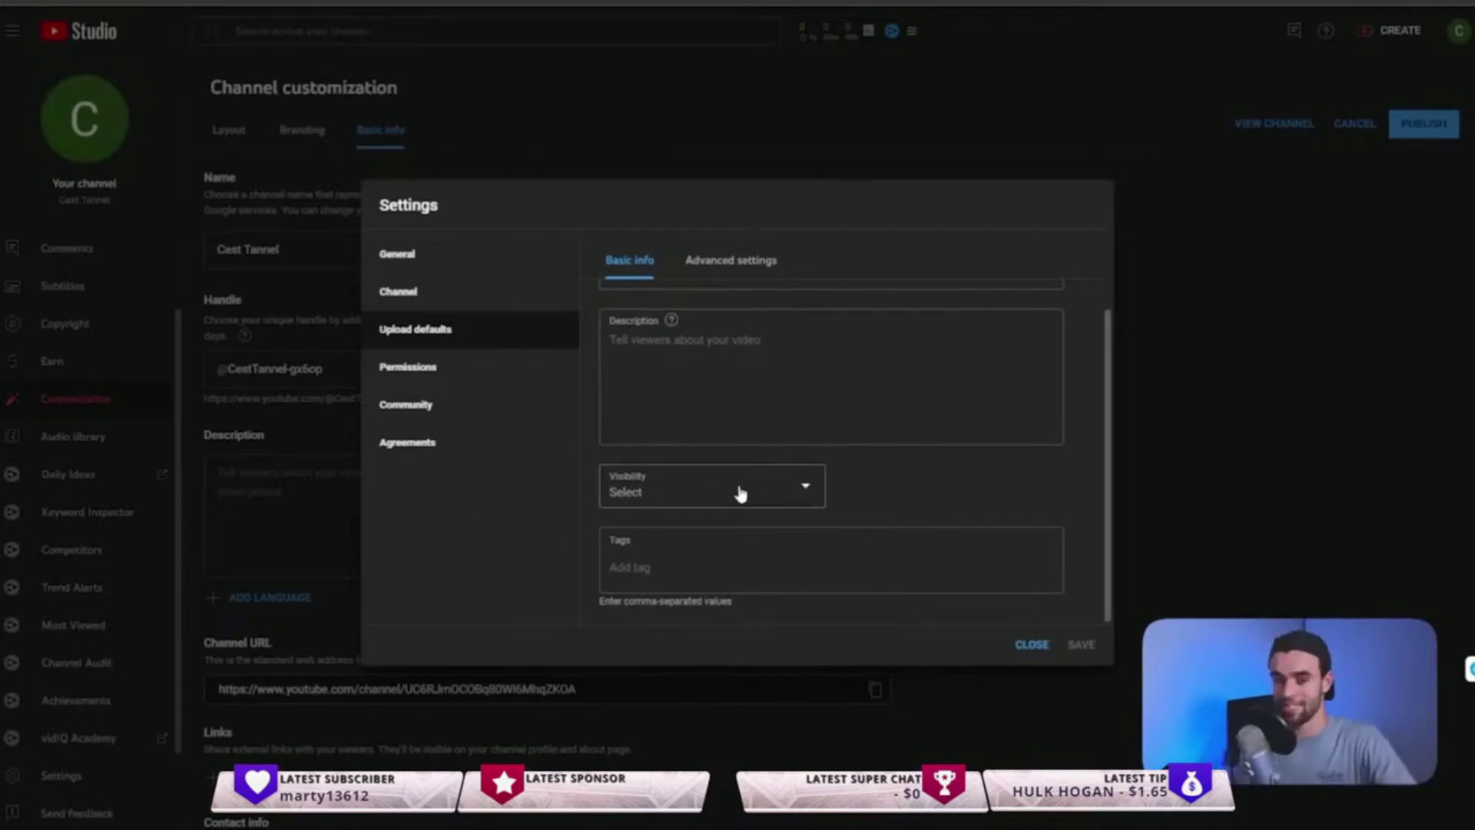
{"action": "left_click", "coordinate": [777, 494]}
{"action": "left_click", "coordinate": [665, 542]}
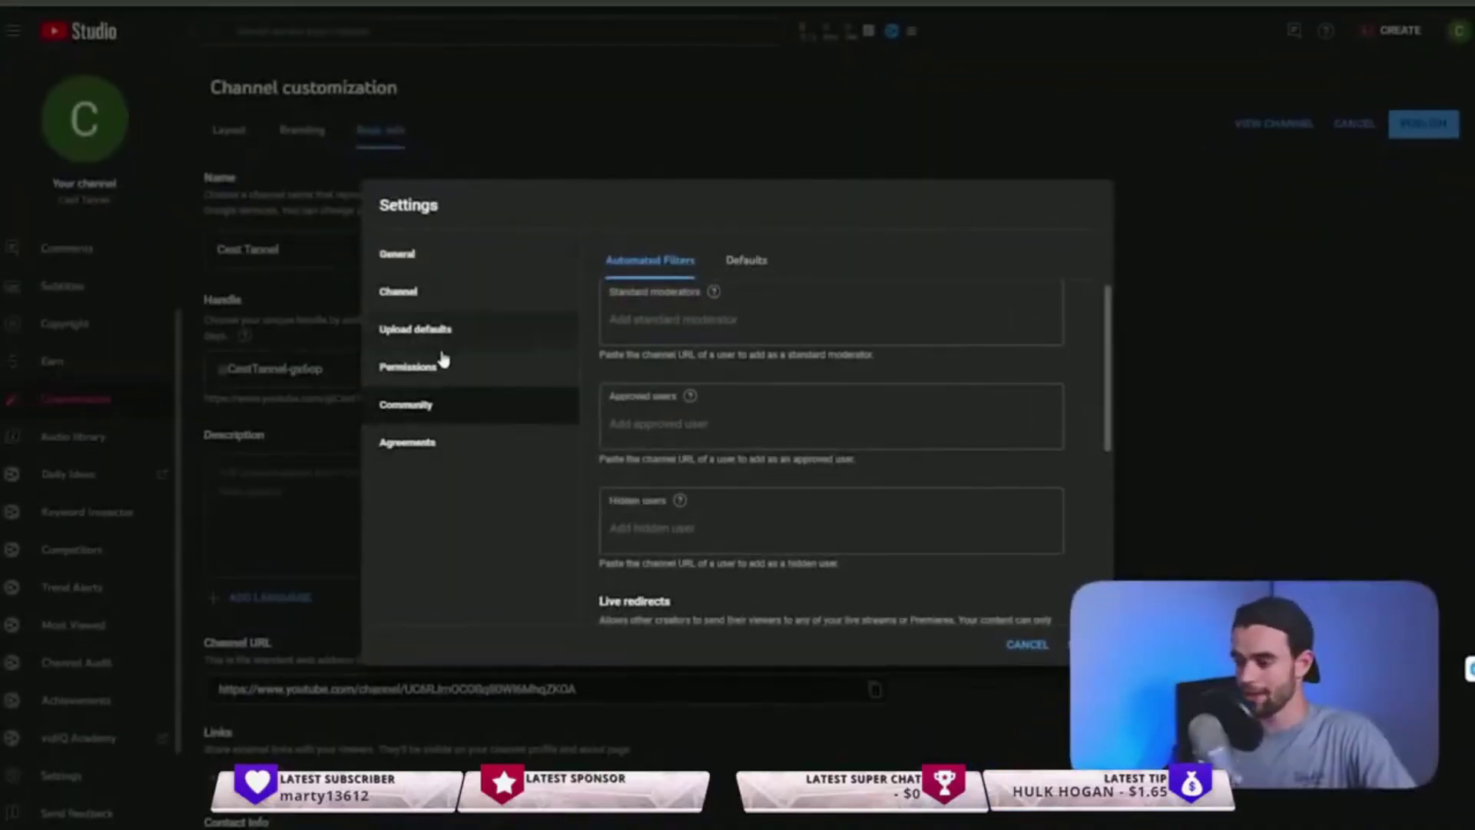
- Start entering 'shut up poo head' in the Community filters' Blocked words field
{"action": "scroll", "coordinate": [988, 401], "scroll_direction": "up", "scroll_amount": 2}
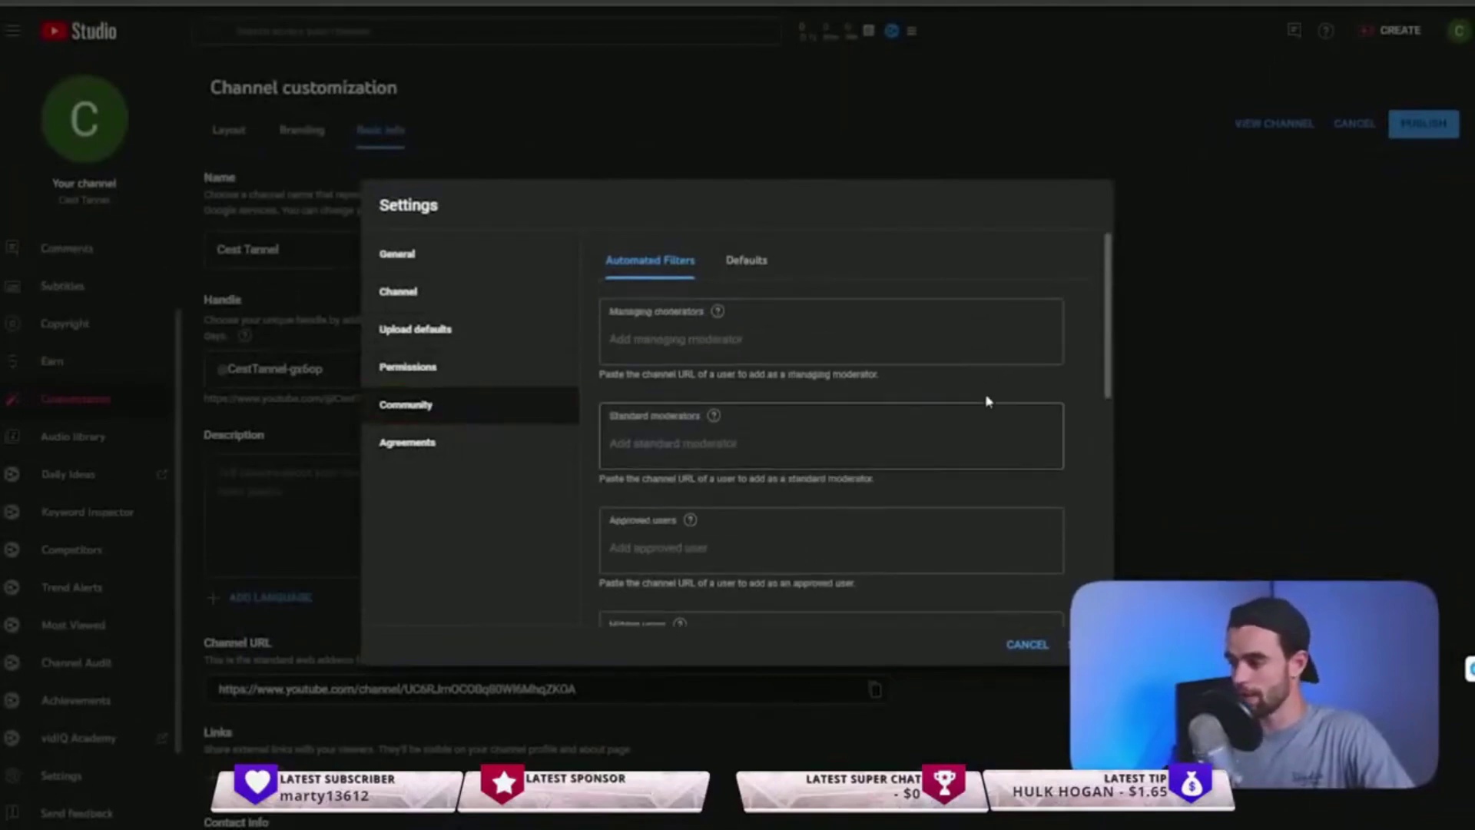
{"action": "scroll", "coordinate": [988, 401], "scroll_direction": "down", "scroll_amount": 5}
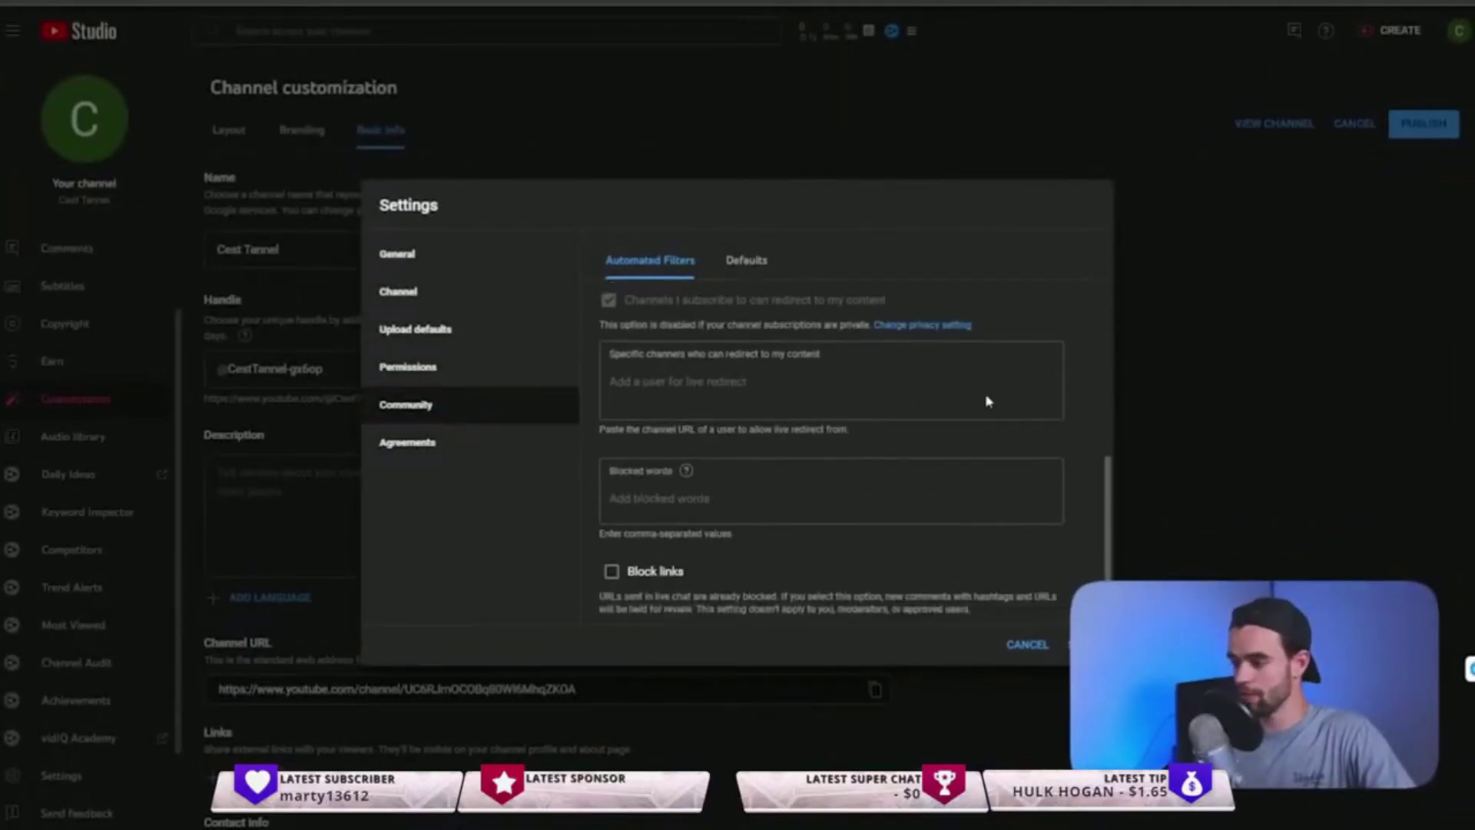
{"action": "scroll", "coordinate": [831, 461], "scroll_direction": "up", "scroll_amount": 5}
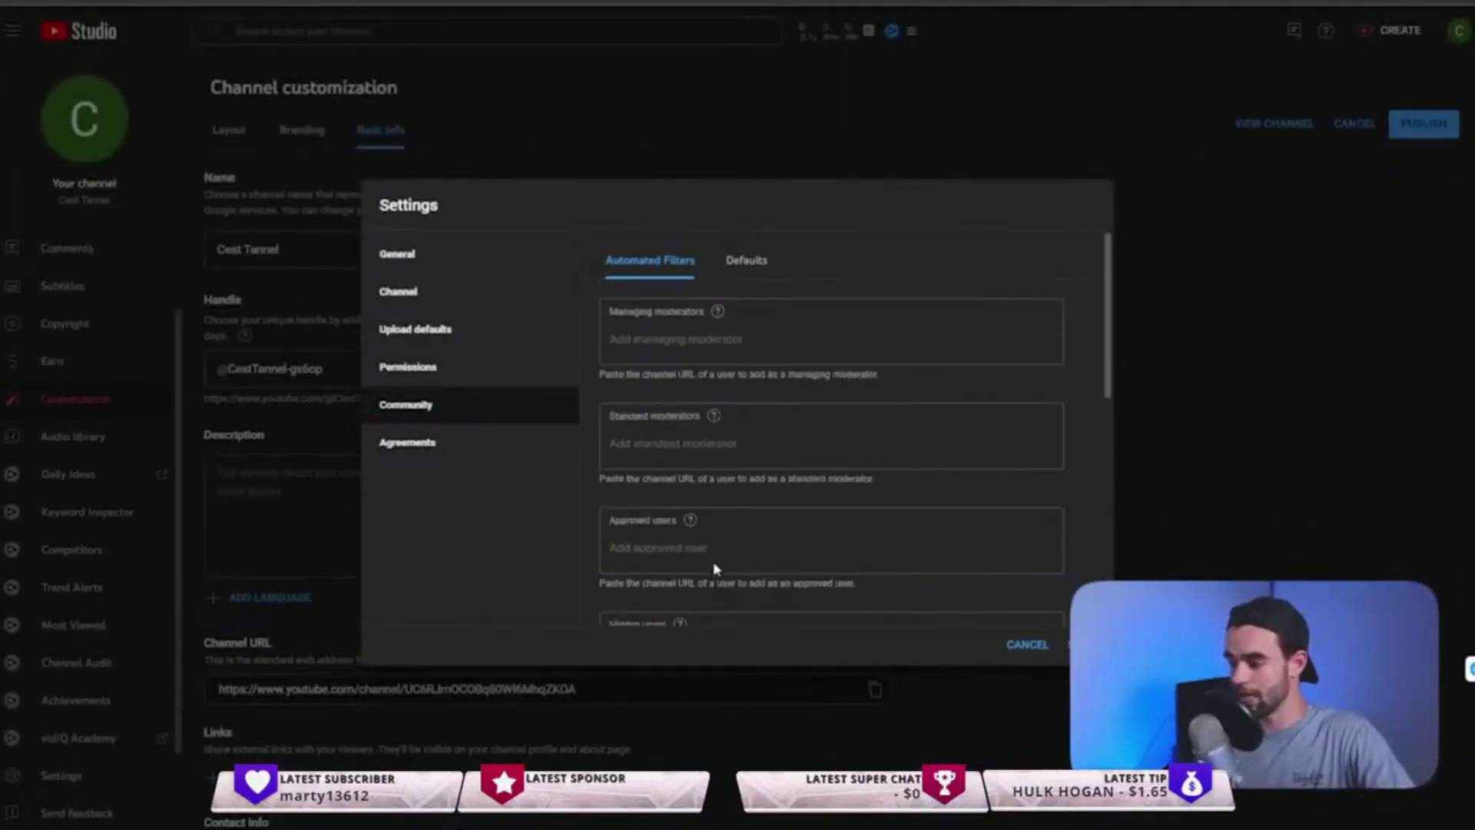
{"action": "scroll", "coordinate": [899, 398], "scroll_direction": "down", "scroll_amount": 5}
{"action": "left_click", "coordinate": [804, 484]}
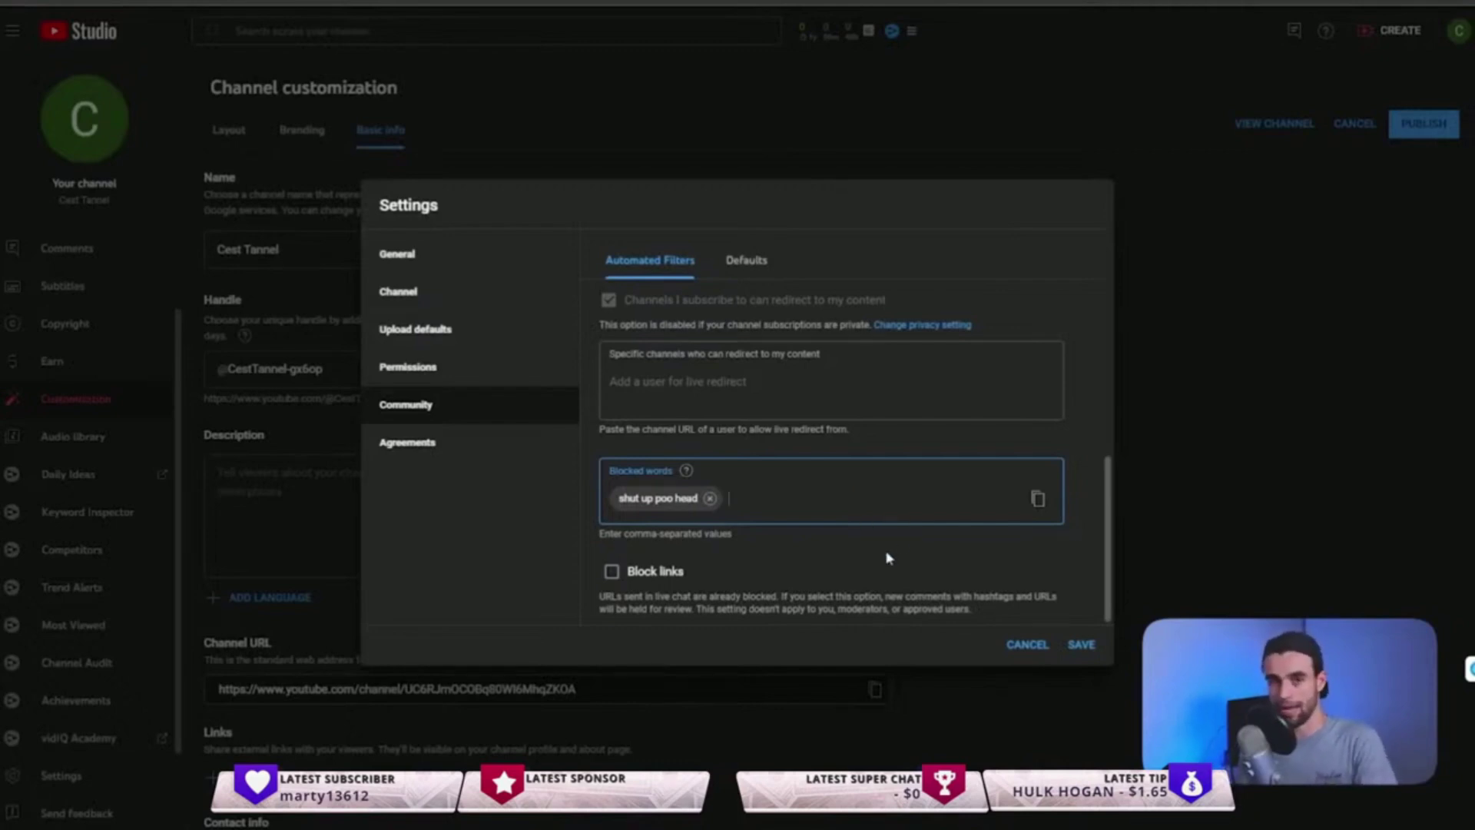
- Tick the Block links checkbox in the community automated filters
{"action": "left_click", "coordinate": [612, 571]}
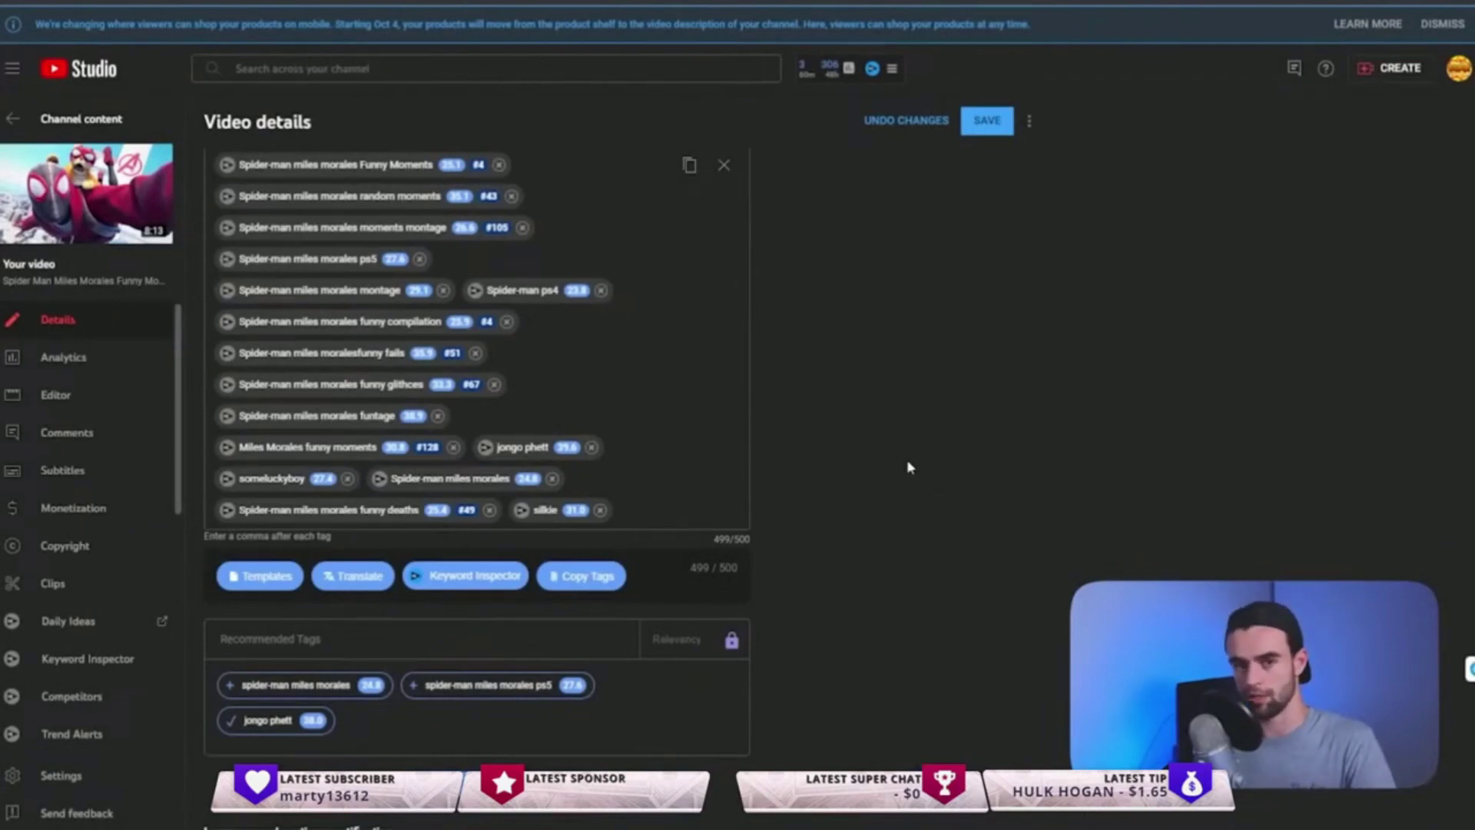
- Scroll to Shorts remixing, highlight its video-and-audio remixing description, then pause the tutorial
{"action": "scroll", "coordinate": [903, 430], "scroll_direction": "down", "scroll_amount": 10}
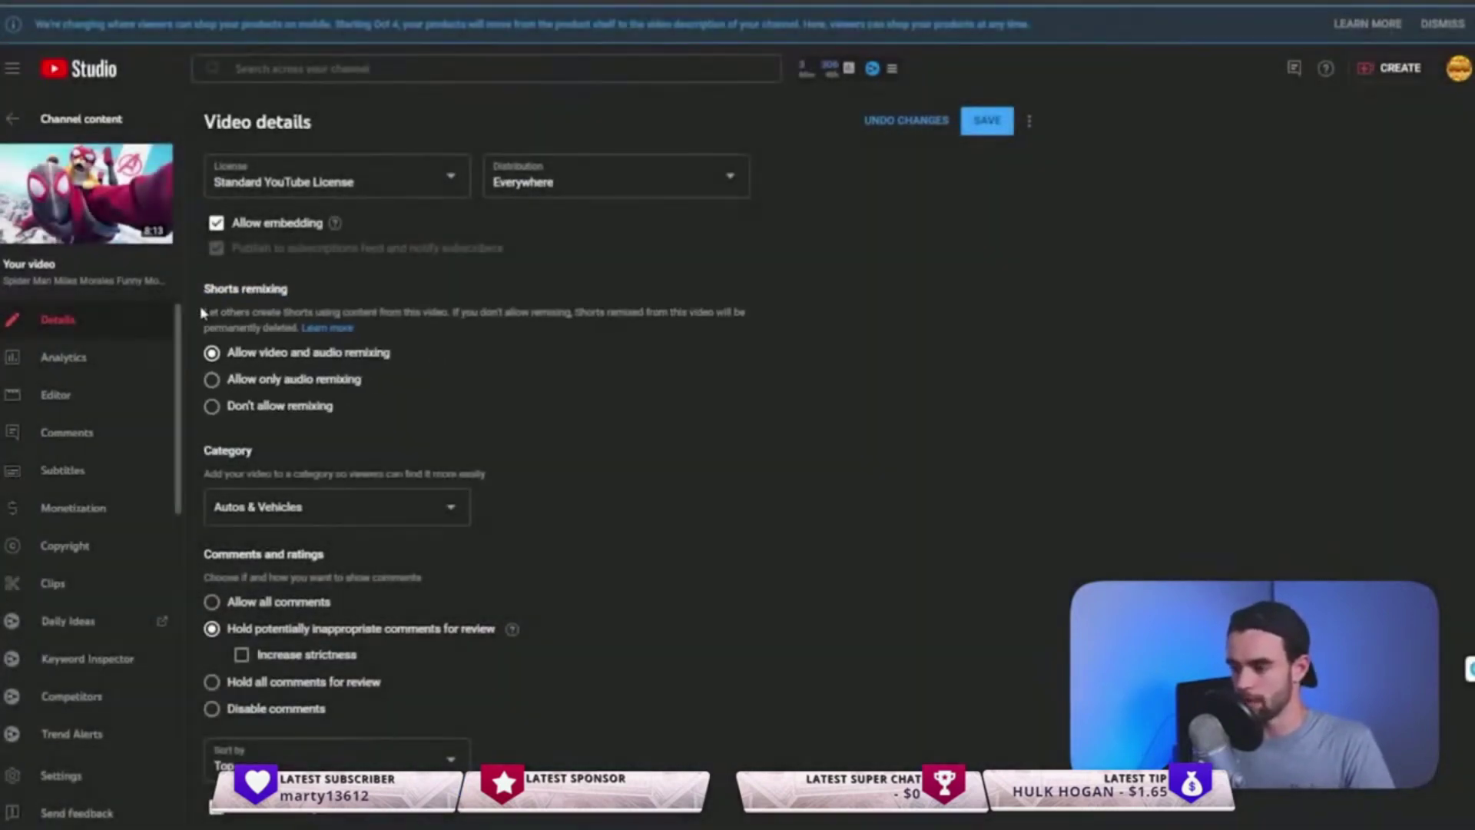
{"action": "left_click_drag", "start_coordinate": [204, 312], "coordinate": [448, 313]}
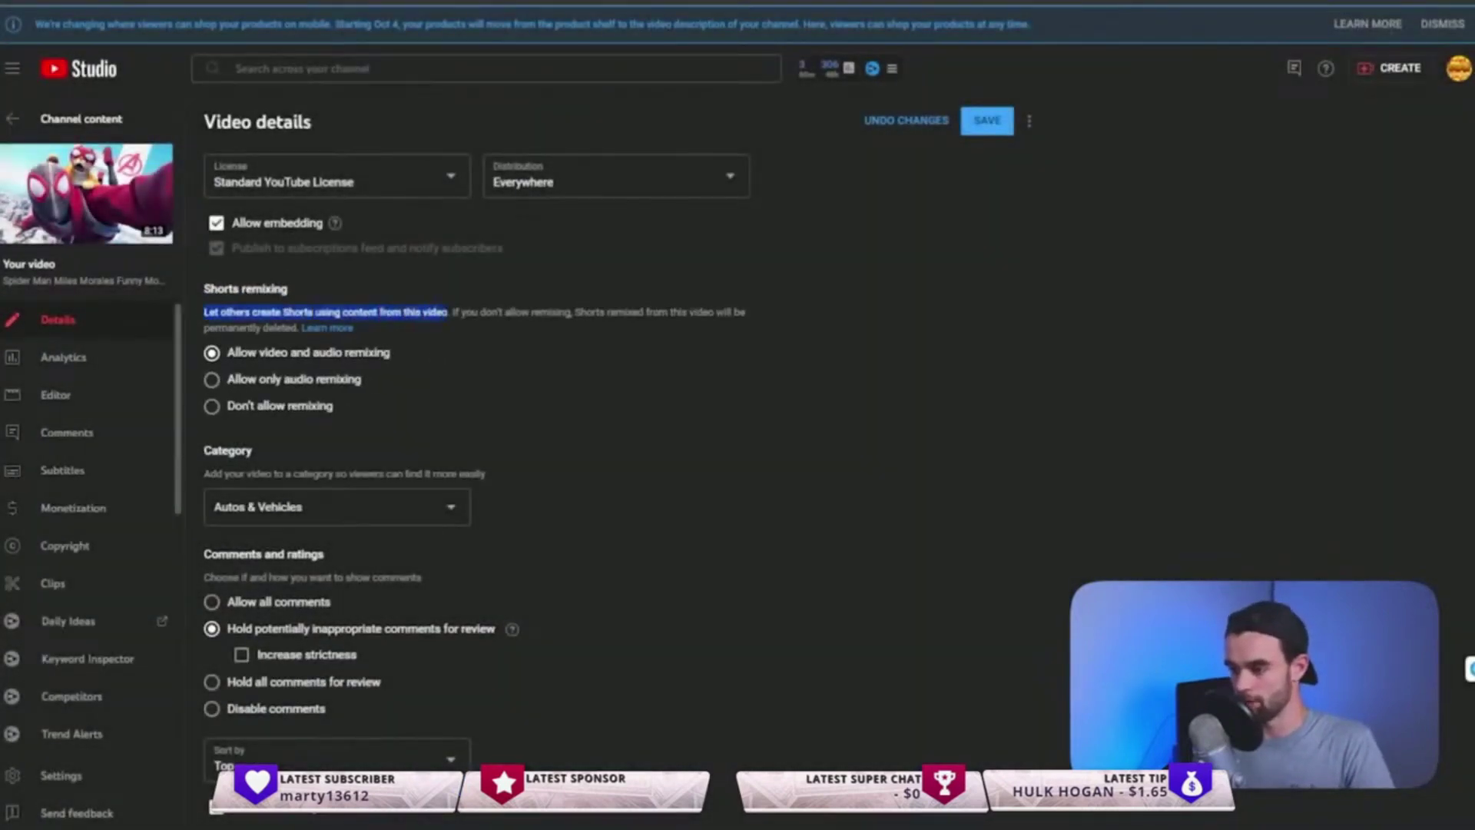
{"action": "left_click", "coordinate": [693, 409]}
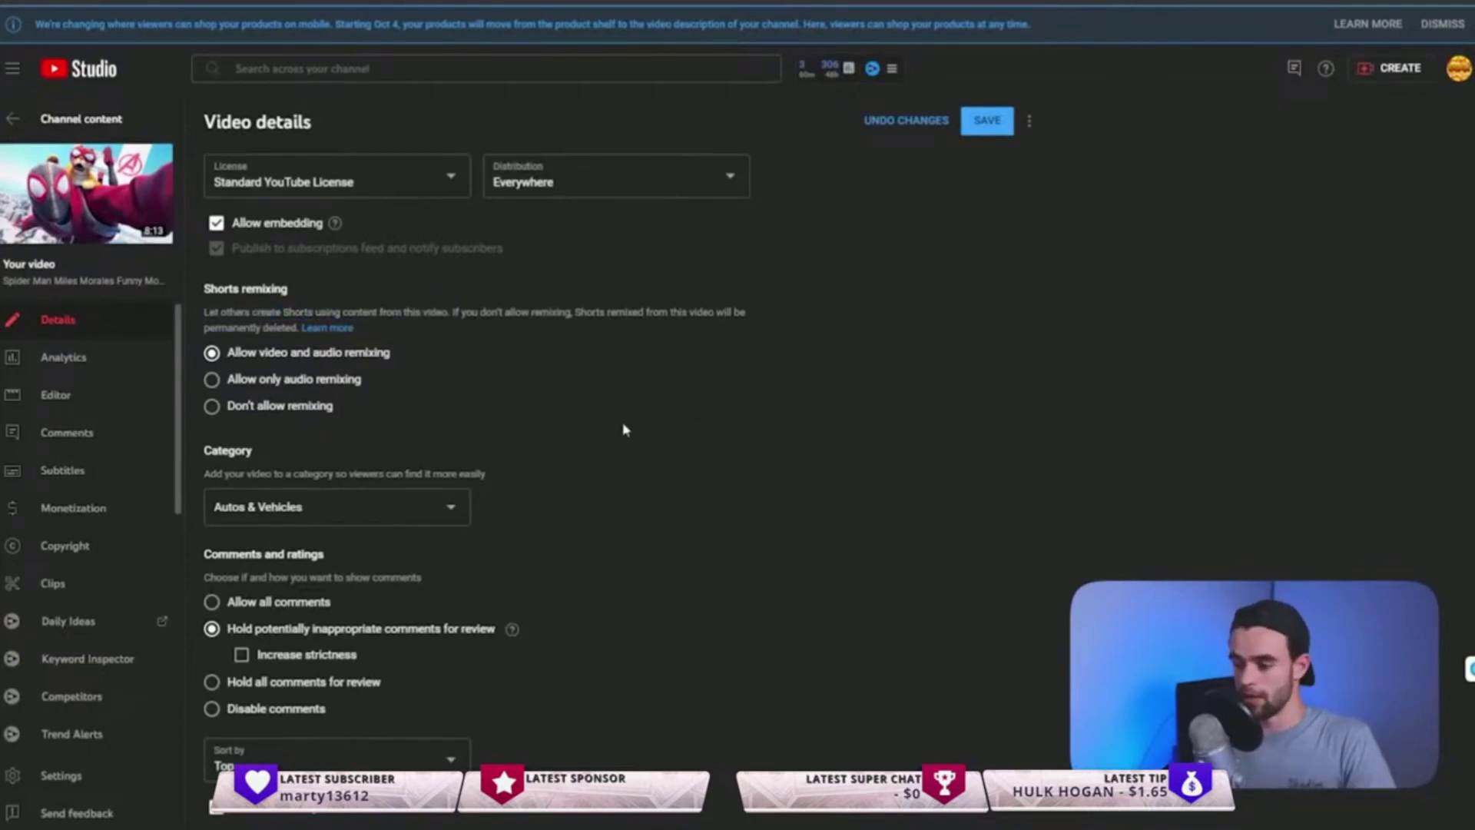
{"action": "key", "text": "space"}
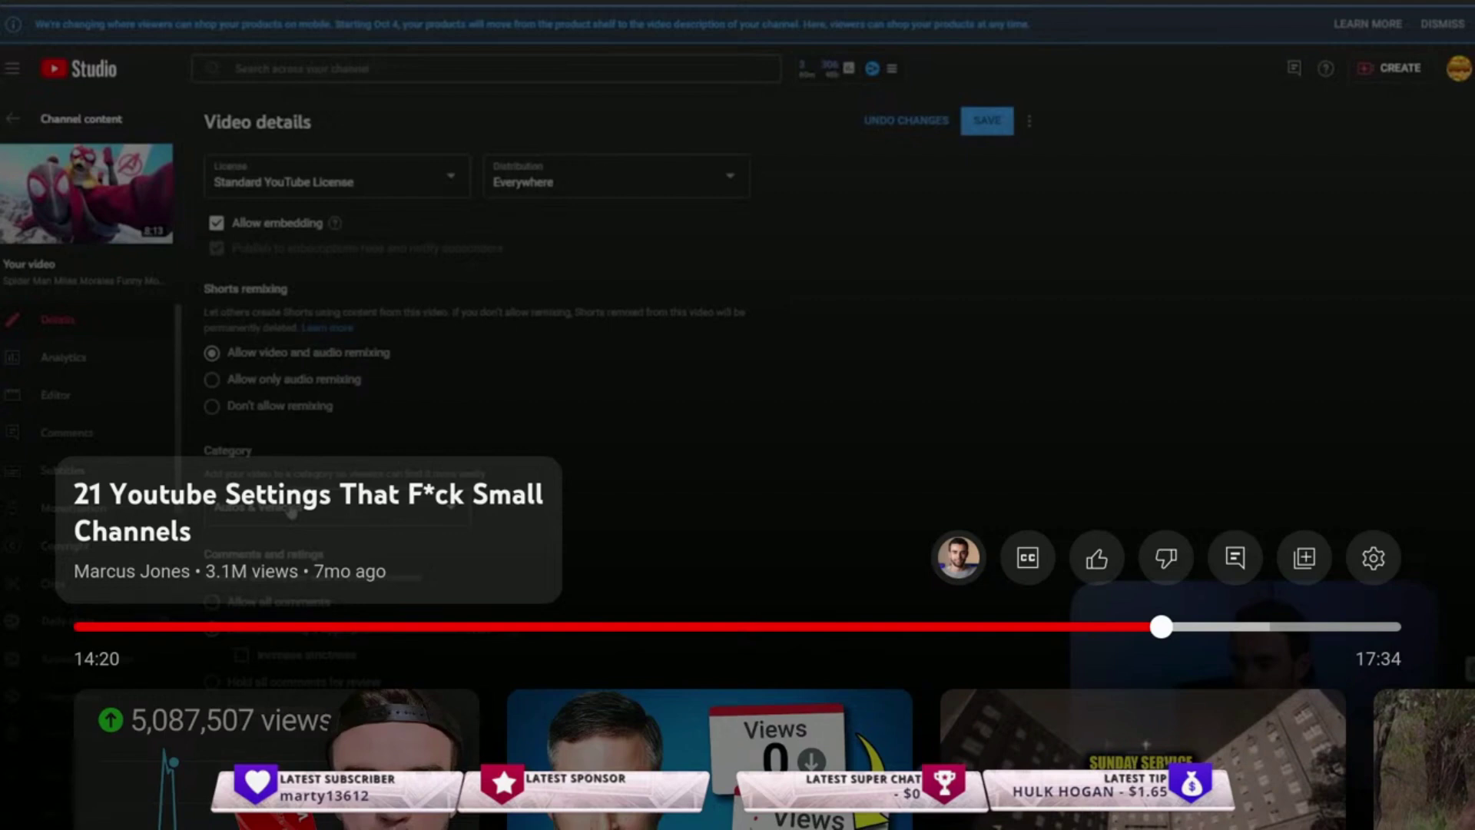
- Resume, pause and resume the reference tutorial video while following the Category review
{"action": "key", "text": "space"}
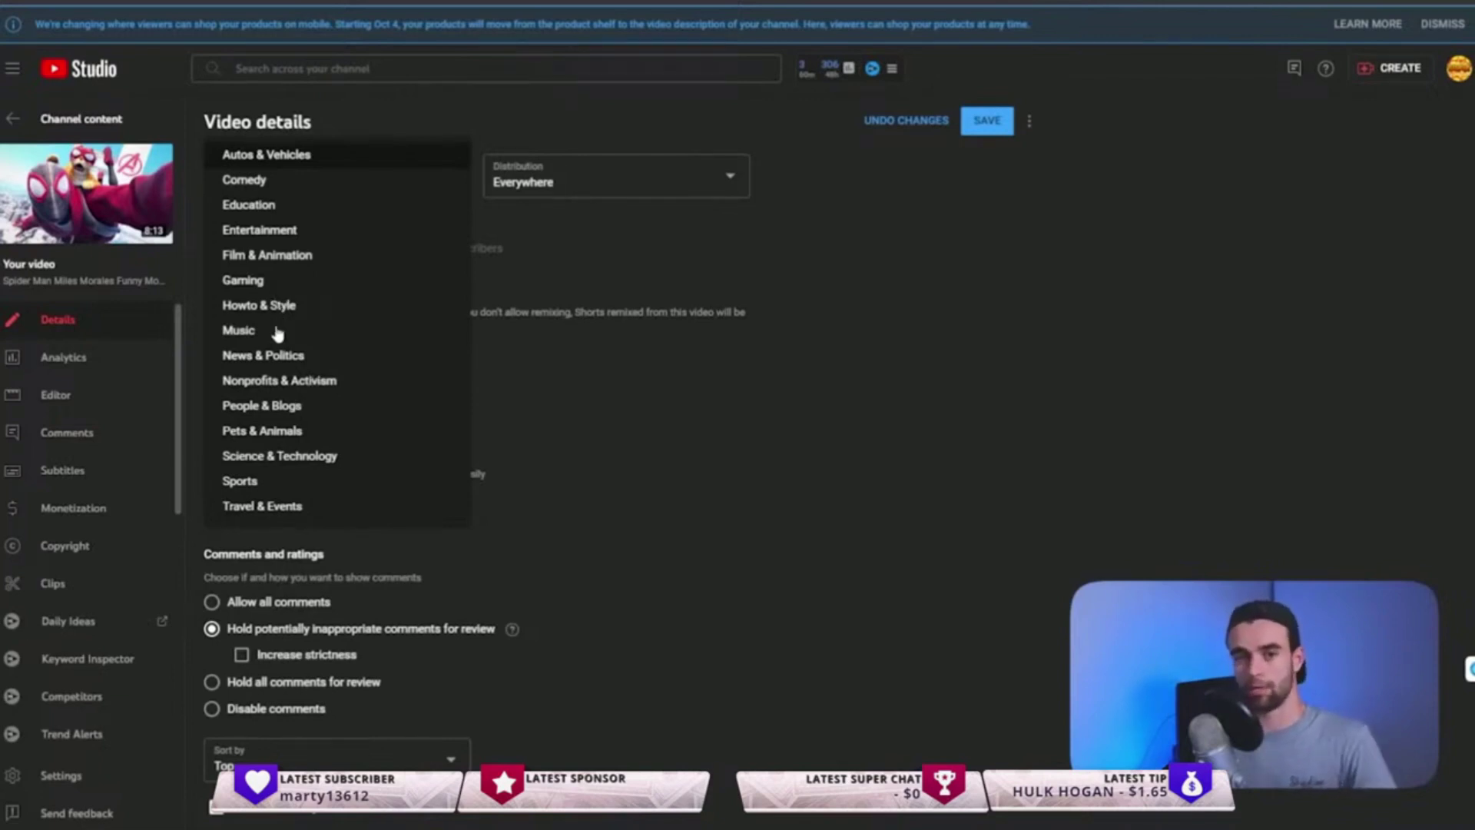
{"action": "key", "text": "space"}
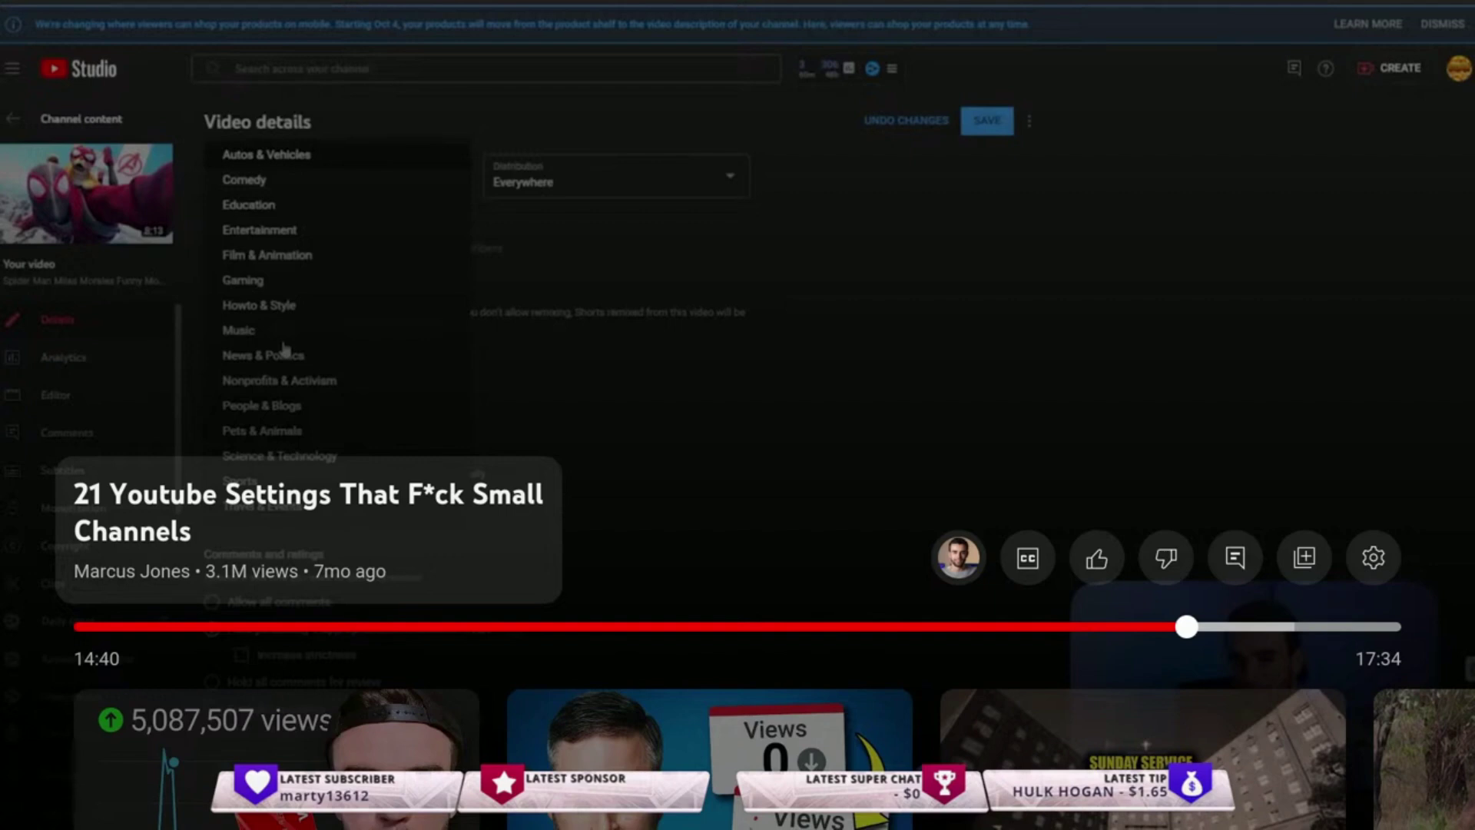
{"action": "key", "text": "space"}
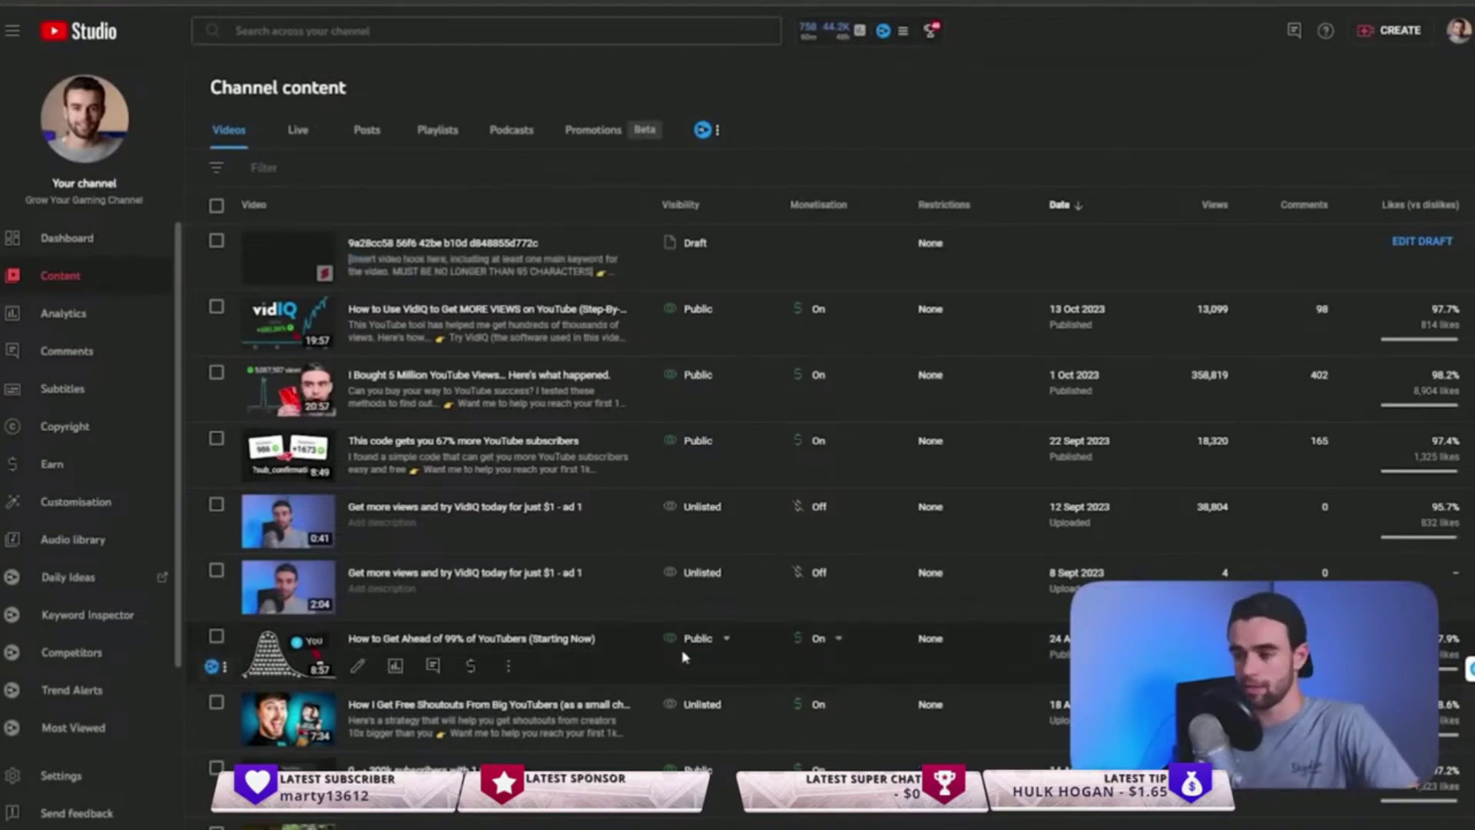
- Open channel analytics and switch to the Audience view
{"action": "left_click", "coordinate": [70, 317]}
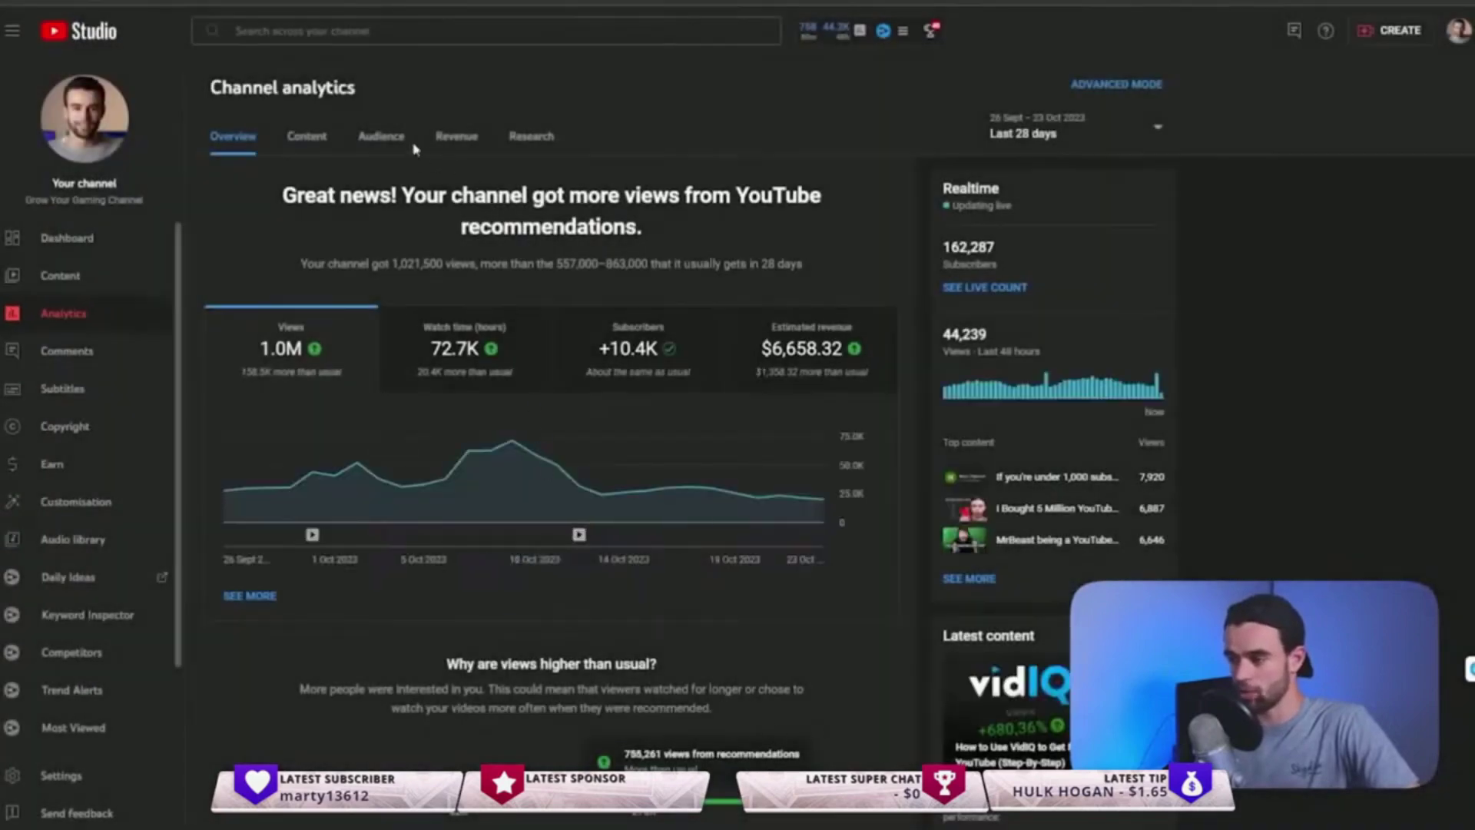
{"action": "left_click", "coordinate": [398, 146]}
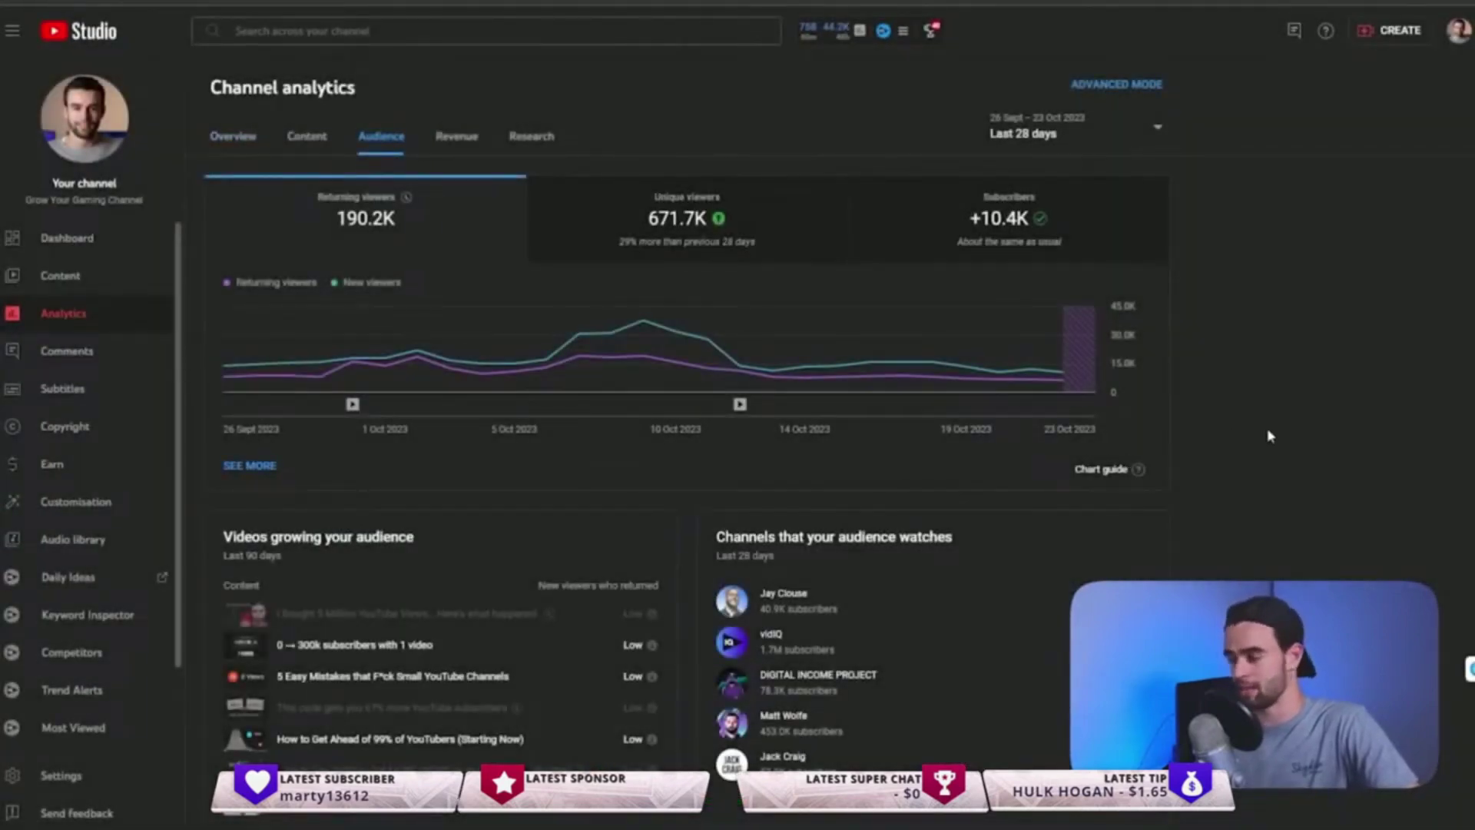
{"action": "scroll", "coordinate": [1280, 441], "scroll_direction": "down", "scroll_amount": 6}
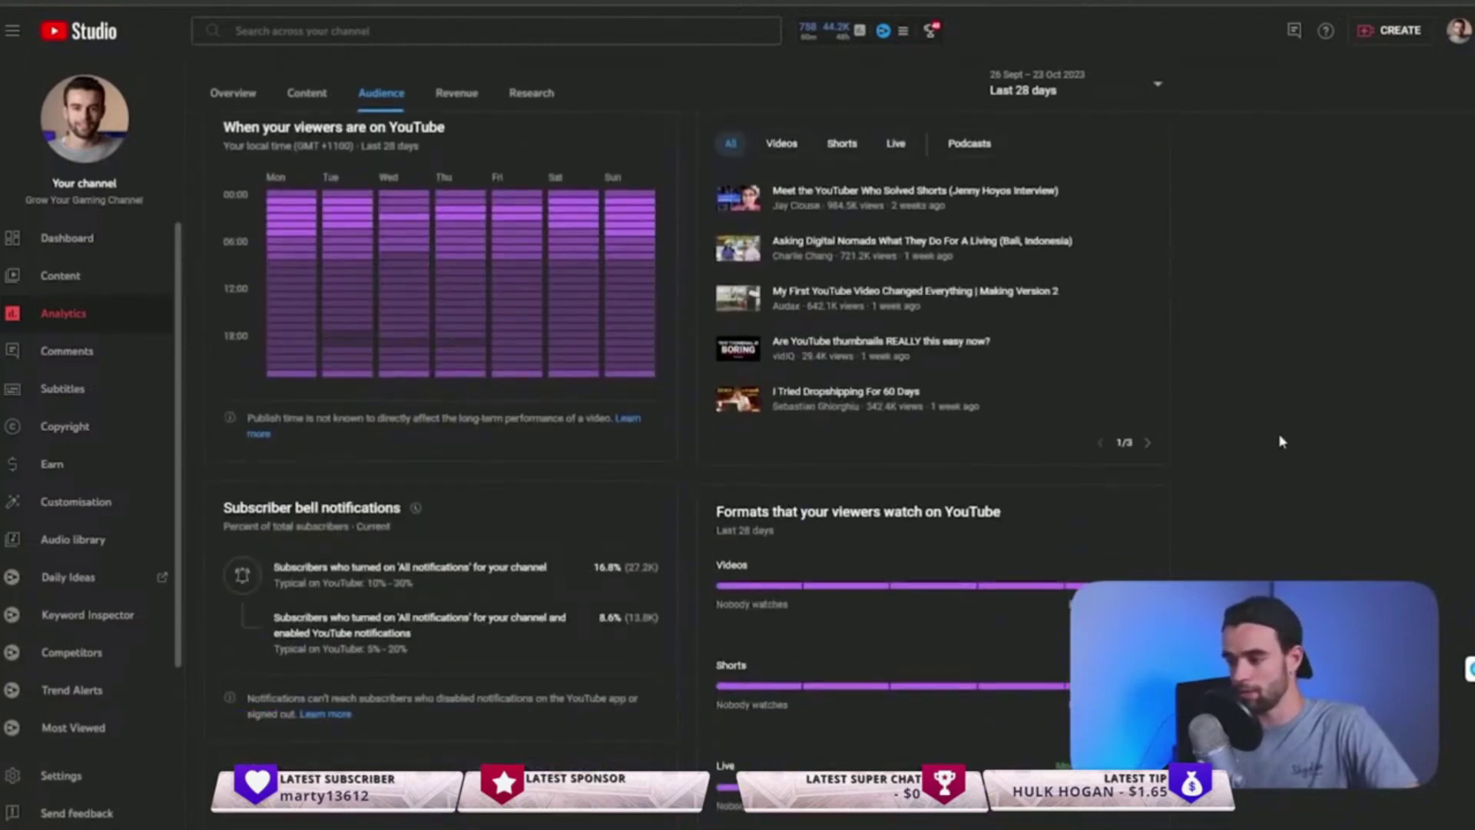
{"action": "scroll", "coordinate": [557, 322], "scroll_direction": "up", "scroll_amount": 2}
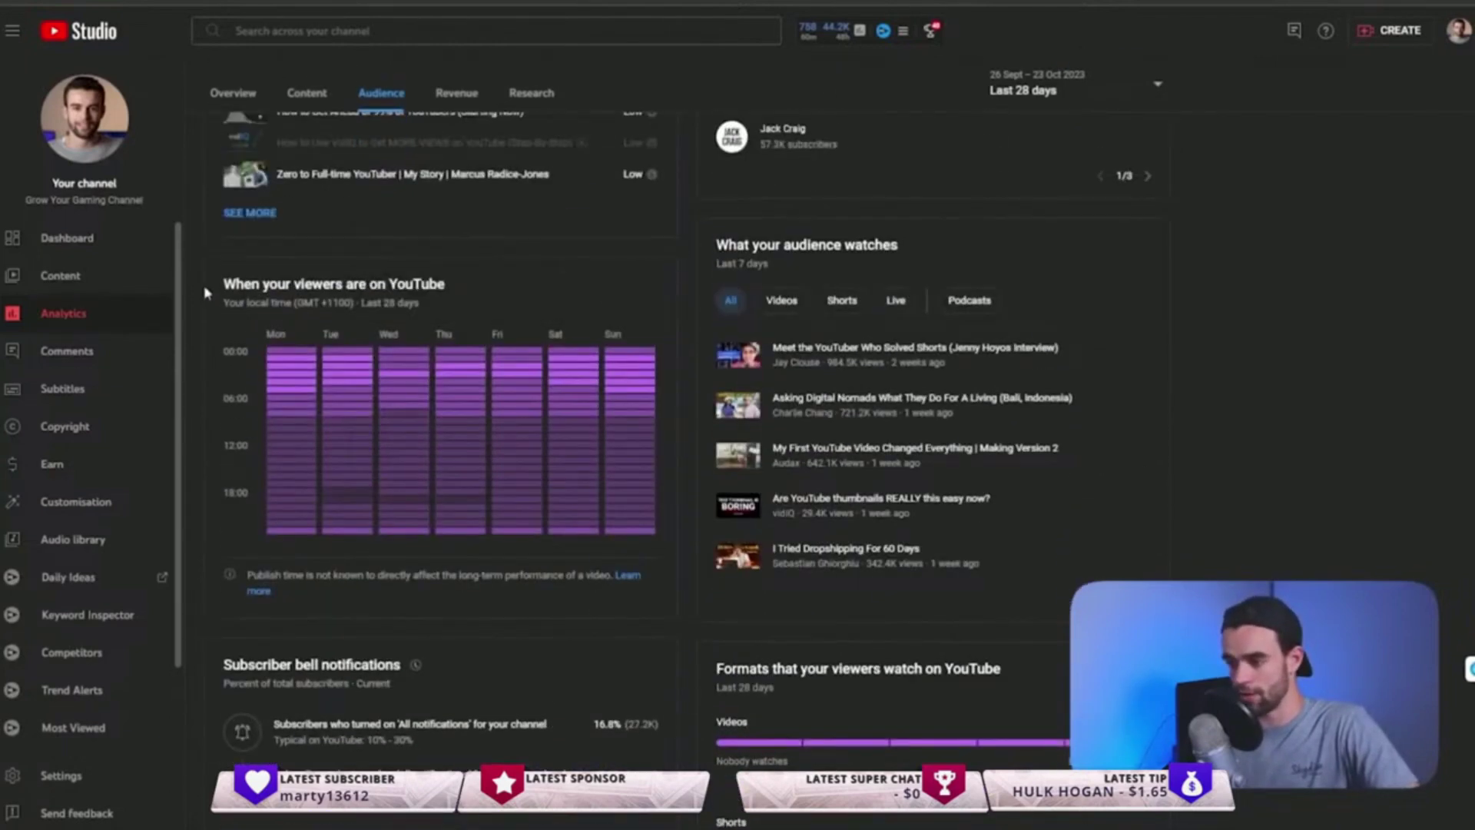
- Highlight the 'When your viewers are on YouTube' heading and review its heatmap
{"action": "left_click_drag", "start_coordinate": [206, 290], "coordinate": [389, 292]}
{"action": "left_click_drag", "start_coordinate": [435, 238], "coordinate": [501, 241]}
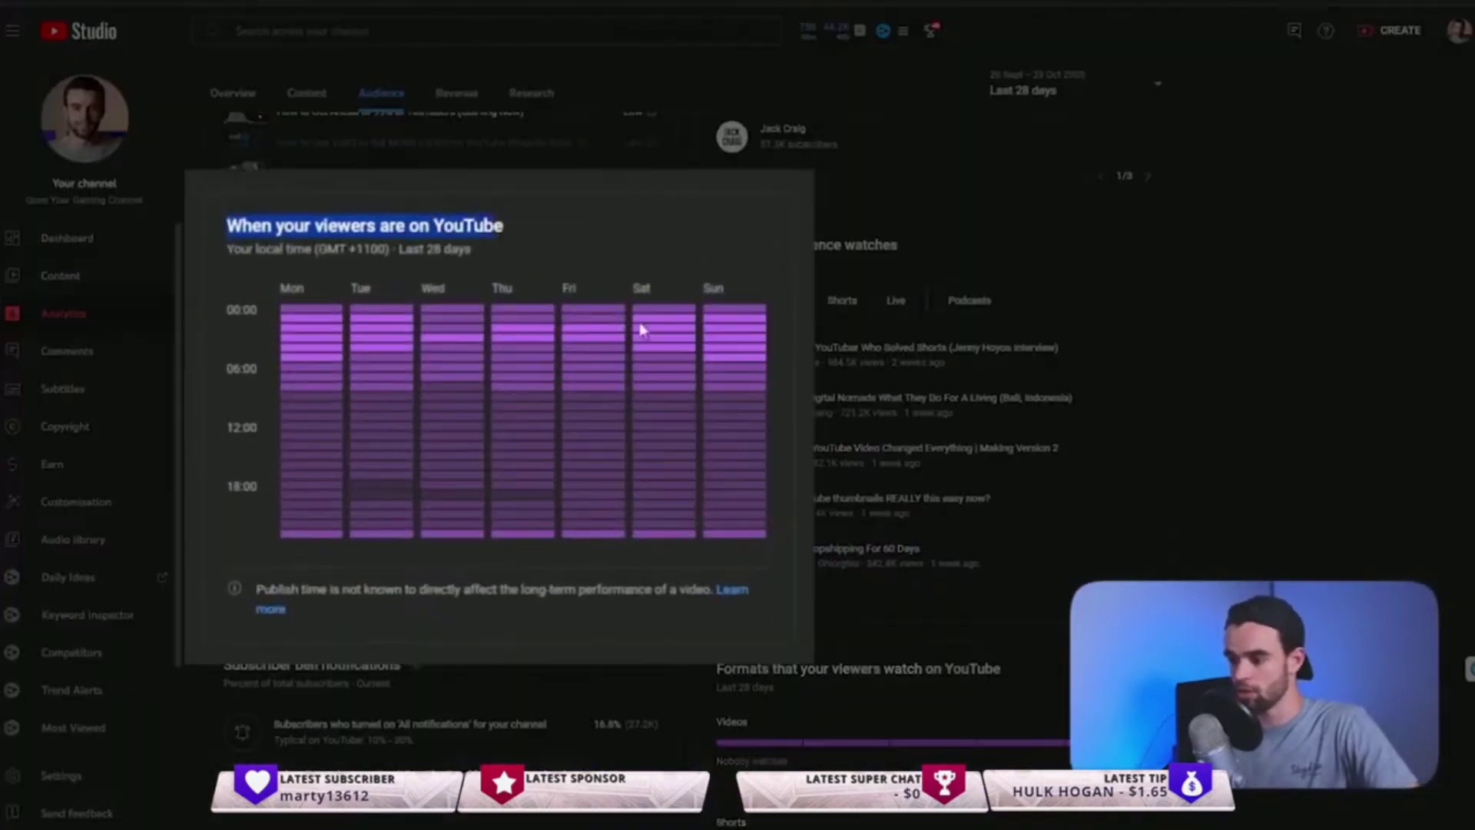
{"action": "left_click", "coordinate": [603, 225]}
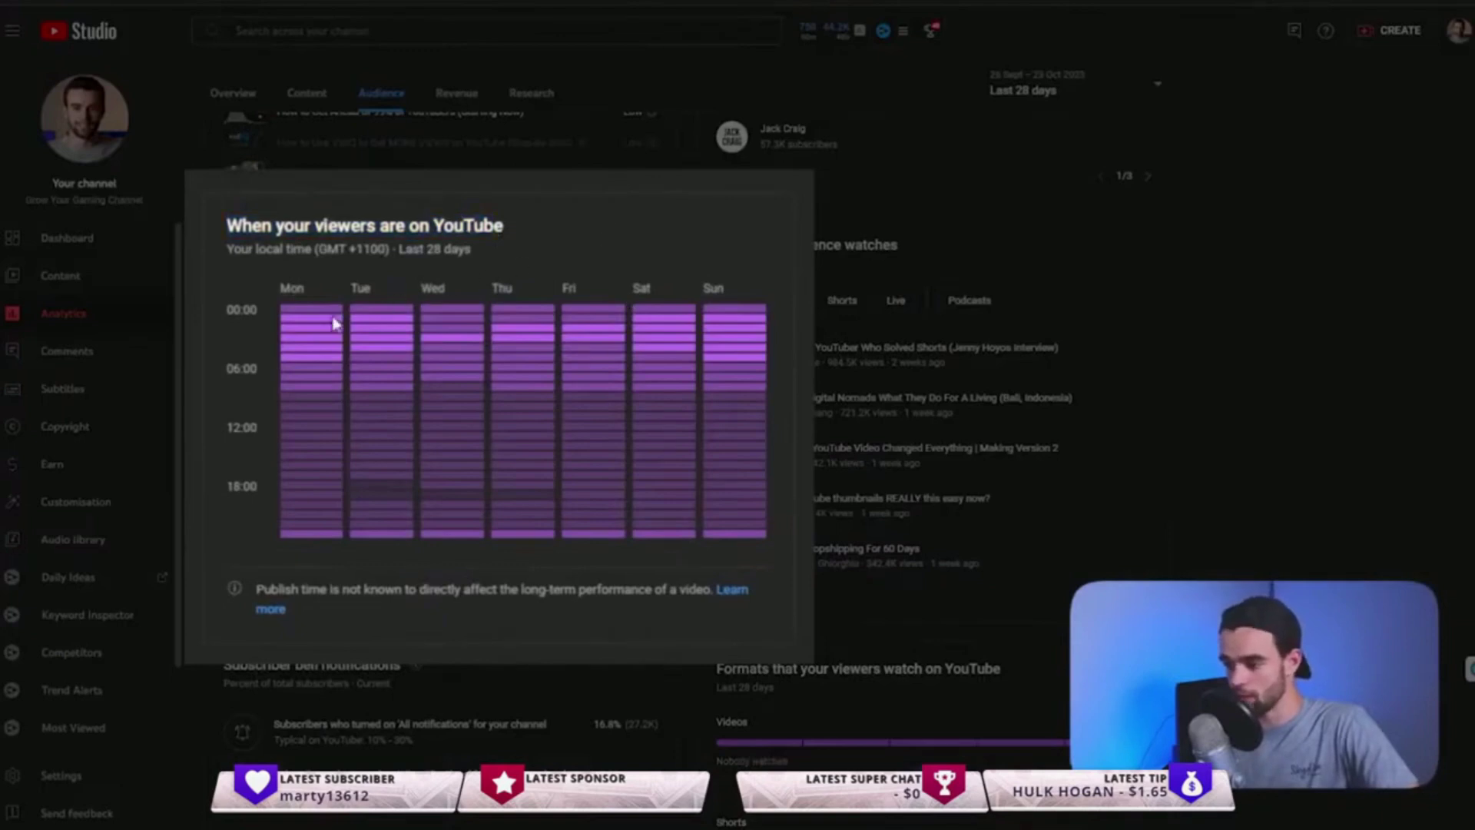
{"action": "mouse_move", "coordinate": [305, 327]}
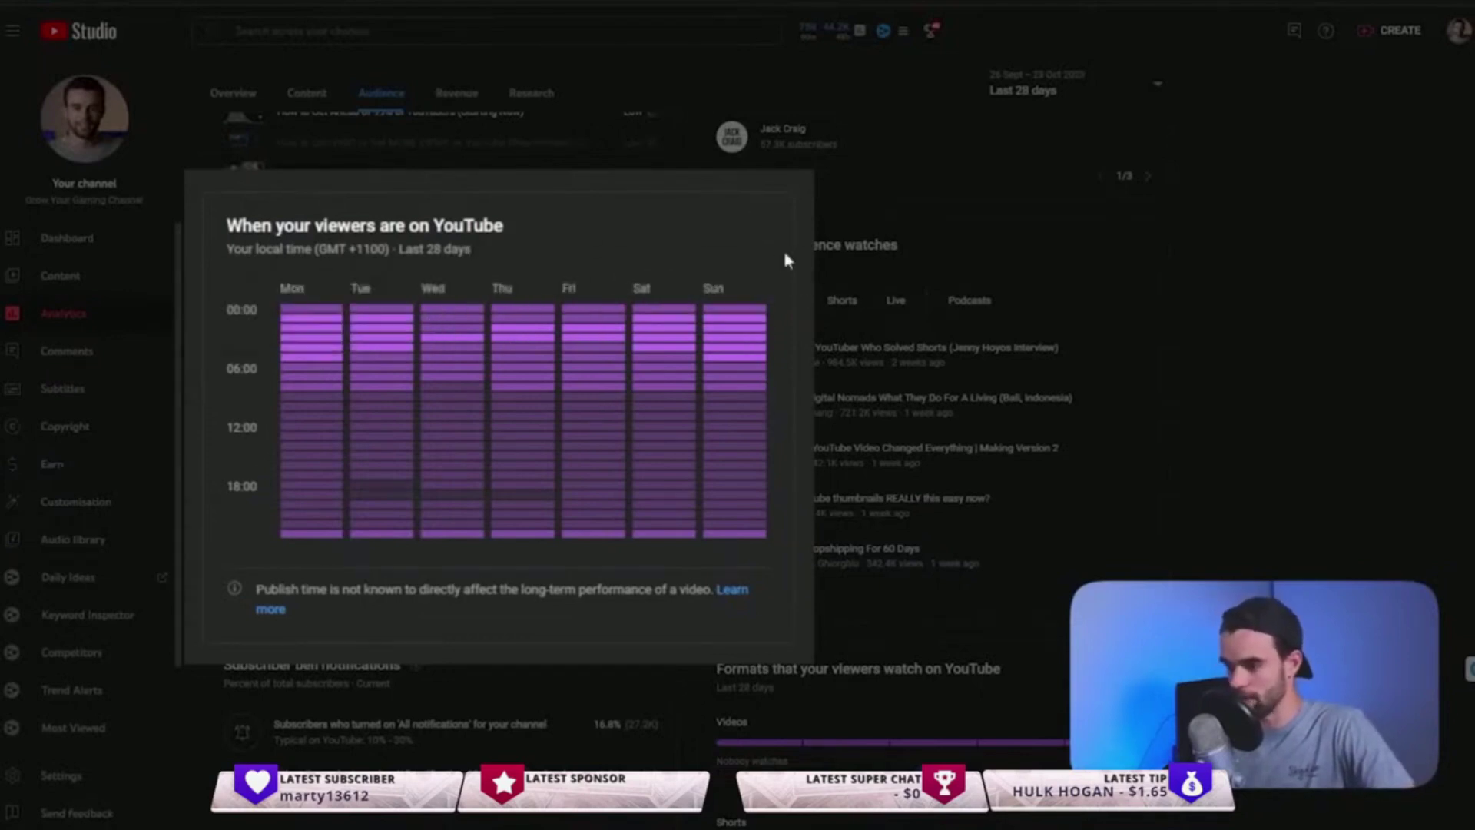
{"action": "mouse_move", "coordinate": [753, 326]}
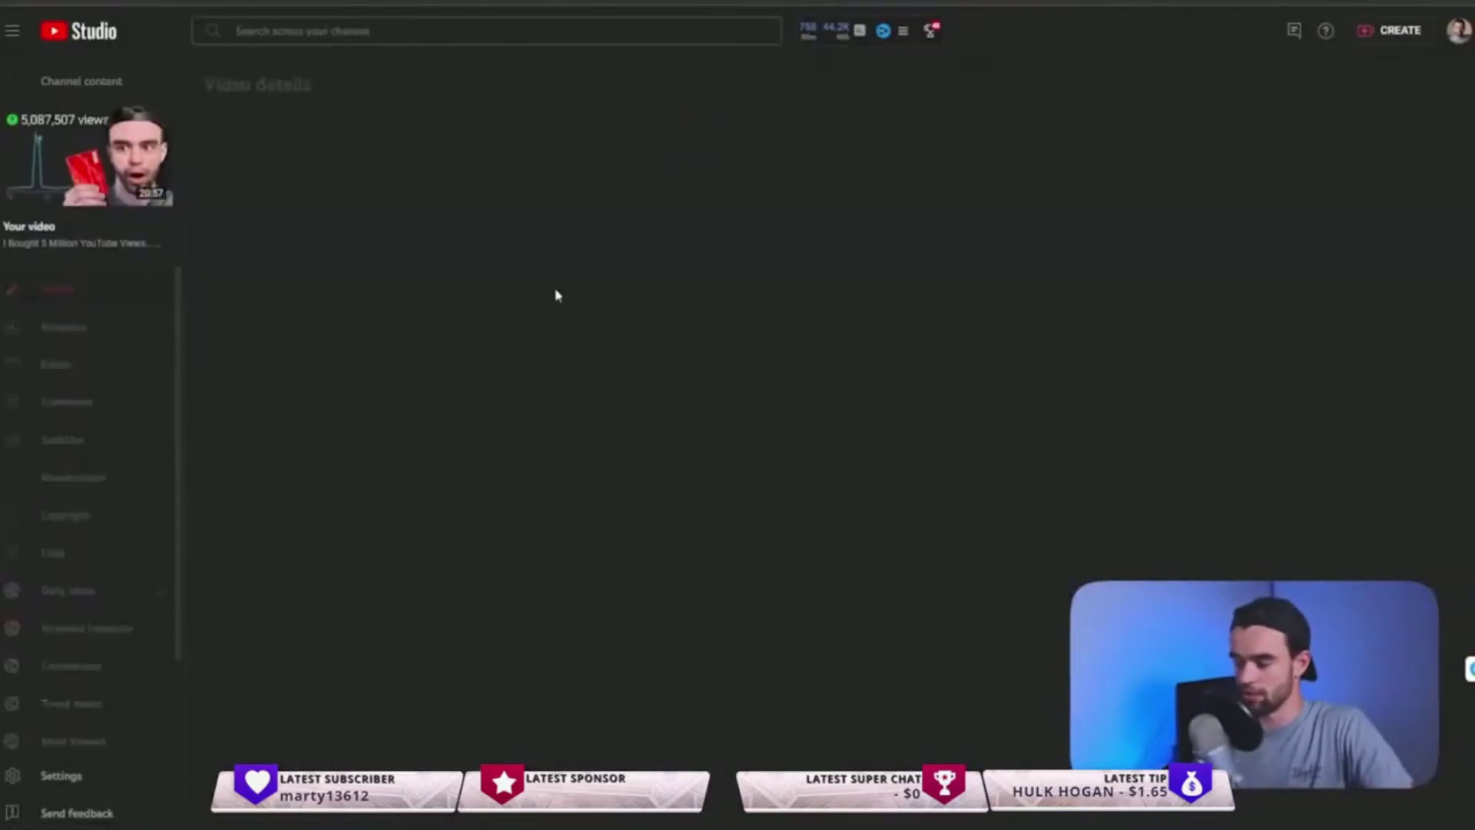
- Open the End screens editor showing the 'How To Grow A YouTube Channel From 0 Subs' element
{"action": "scroll", "coordinate": [859, 344], "scroll_direction": "down", "scroll_amount": 4}
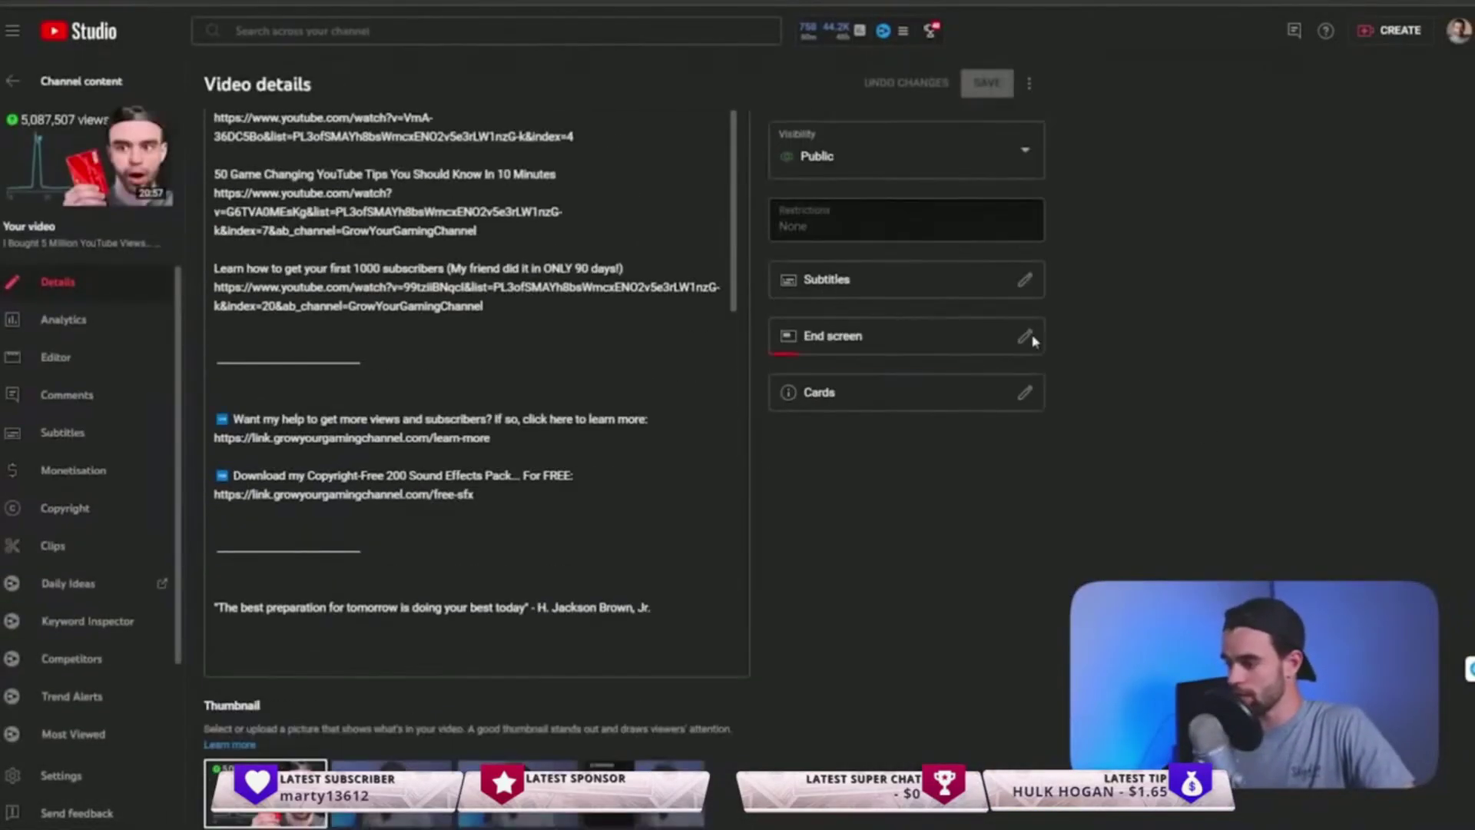
{"action": "left_click", "coordinate": [859, 344]}
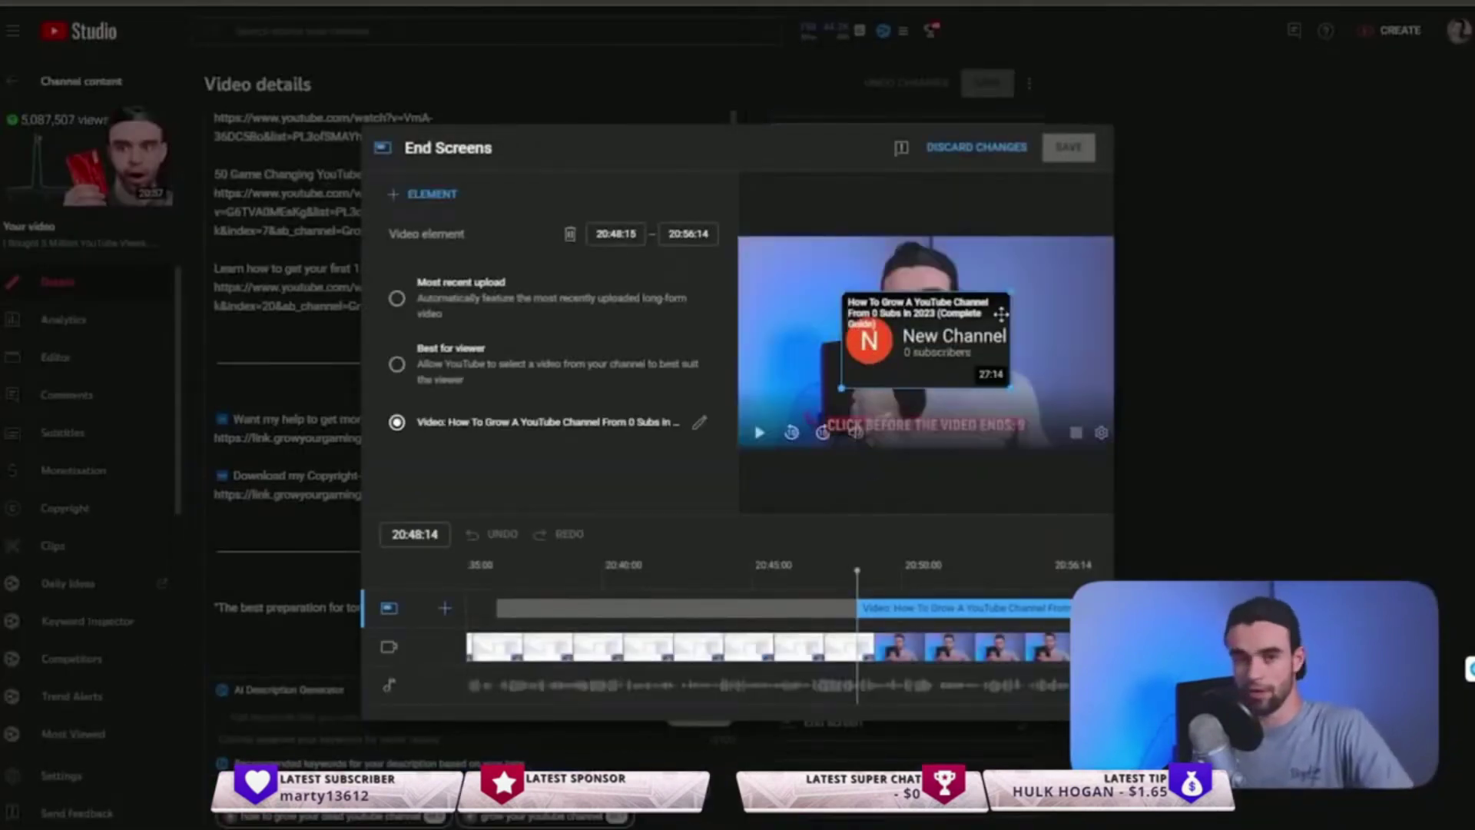
{"action": "left_click", "coordinate": [1154, 341]}
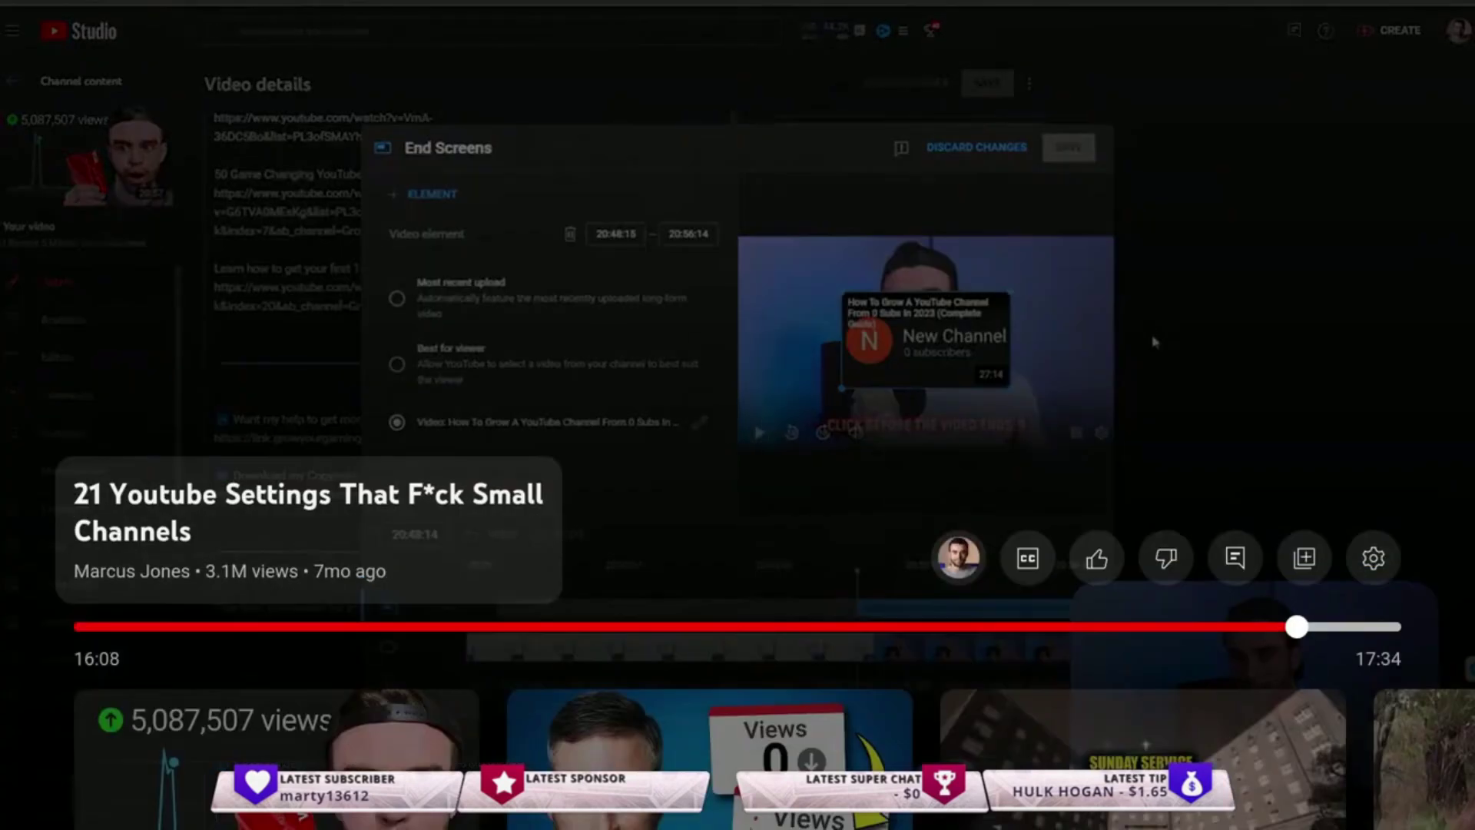
{"action": "key", "text": "Up"}
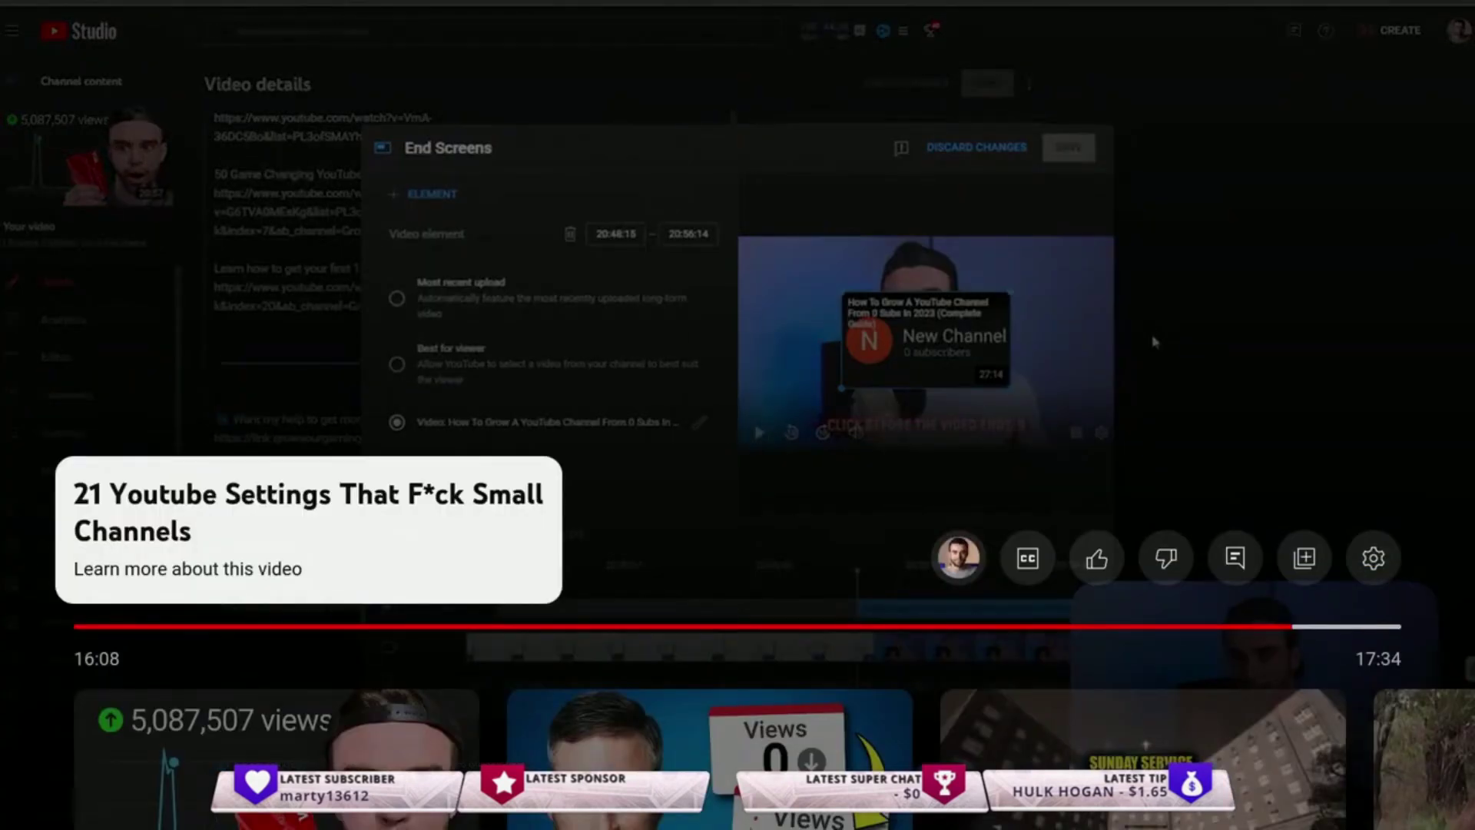
{"action": "key", "text": "space"}
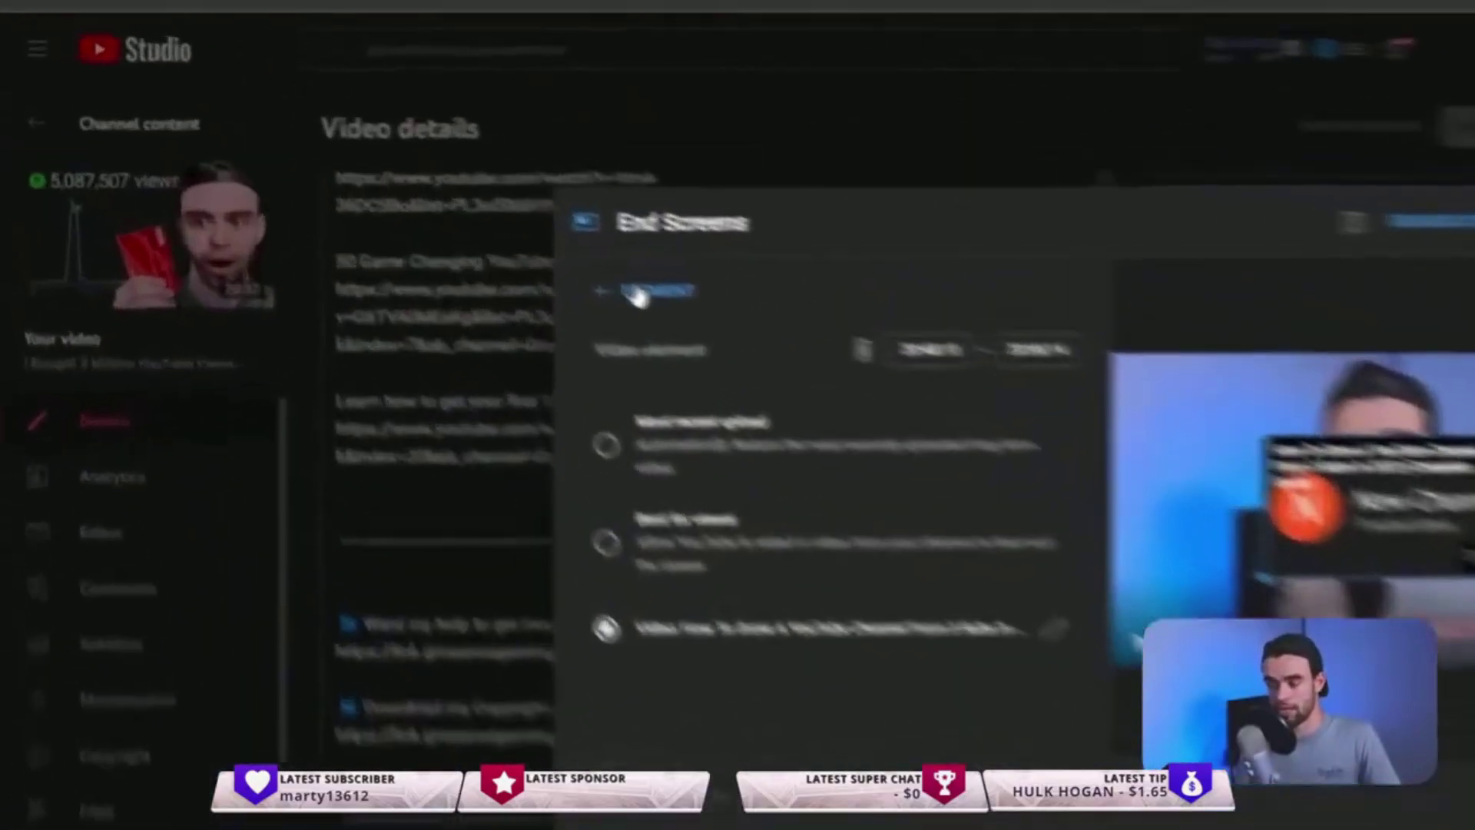
- Add a second video element, reposition it over the preview, and set it to the vidIQ video
{"action": "left_click", "coordinate": [415, 193]}
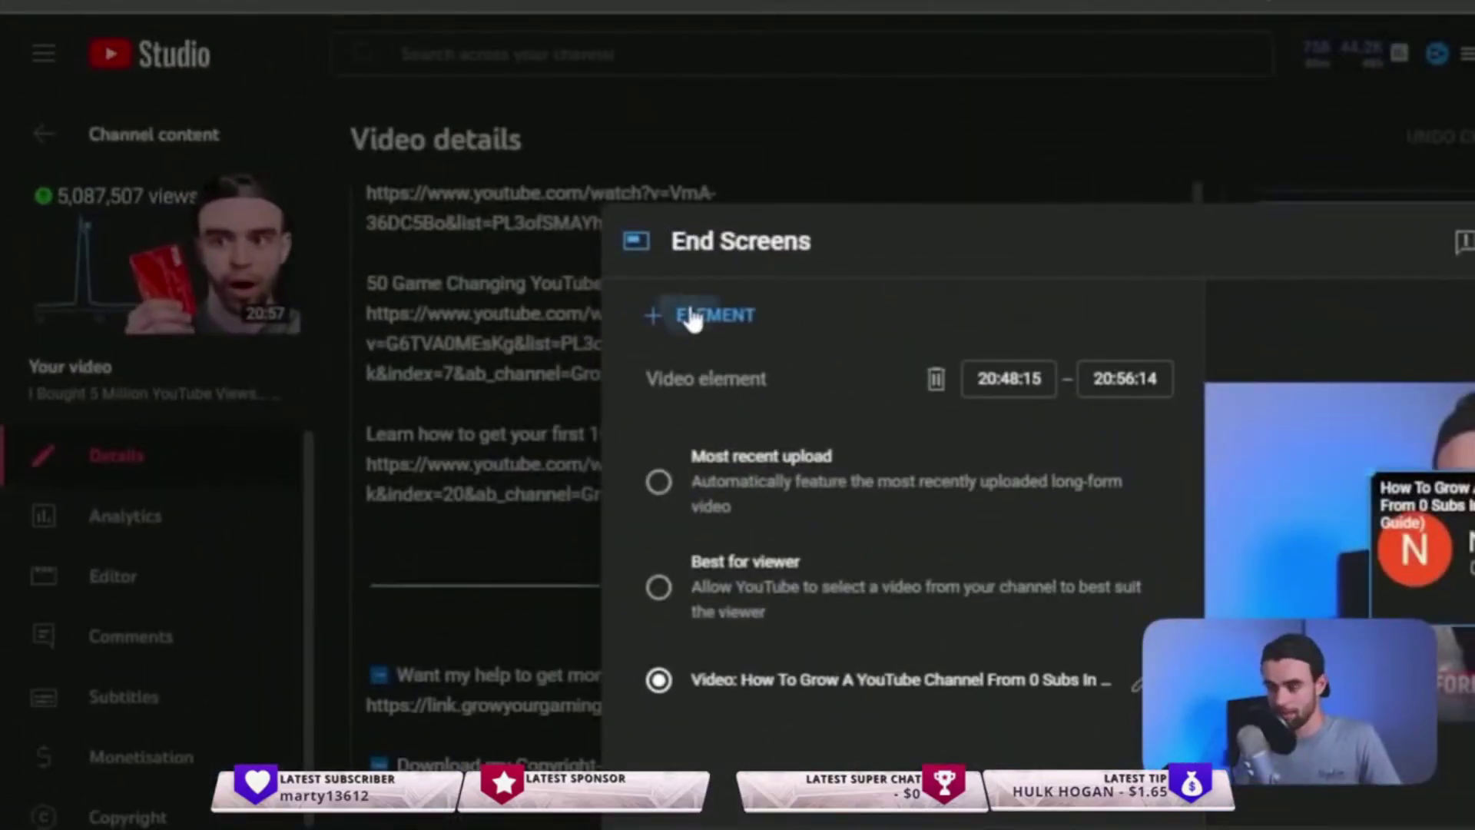
{"action": "left_click", "coordinate": [722, 315]}
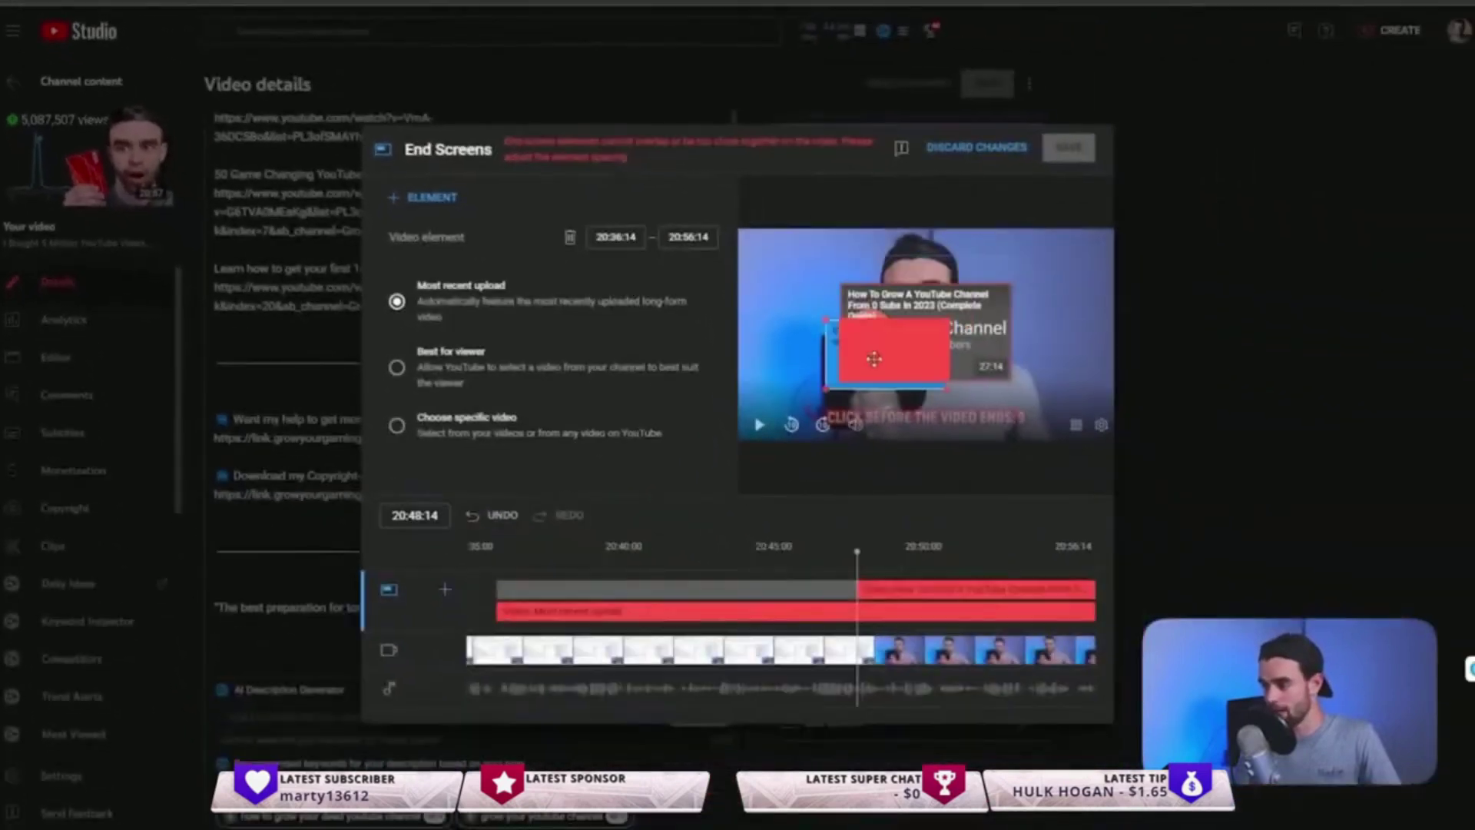
{"action": "left_click_drag", "start_coordinate": [875, 358], "coordinate": [888, 317]}
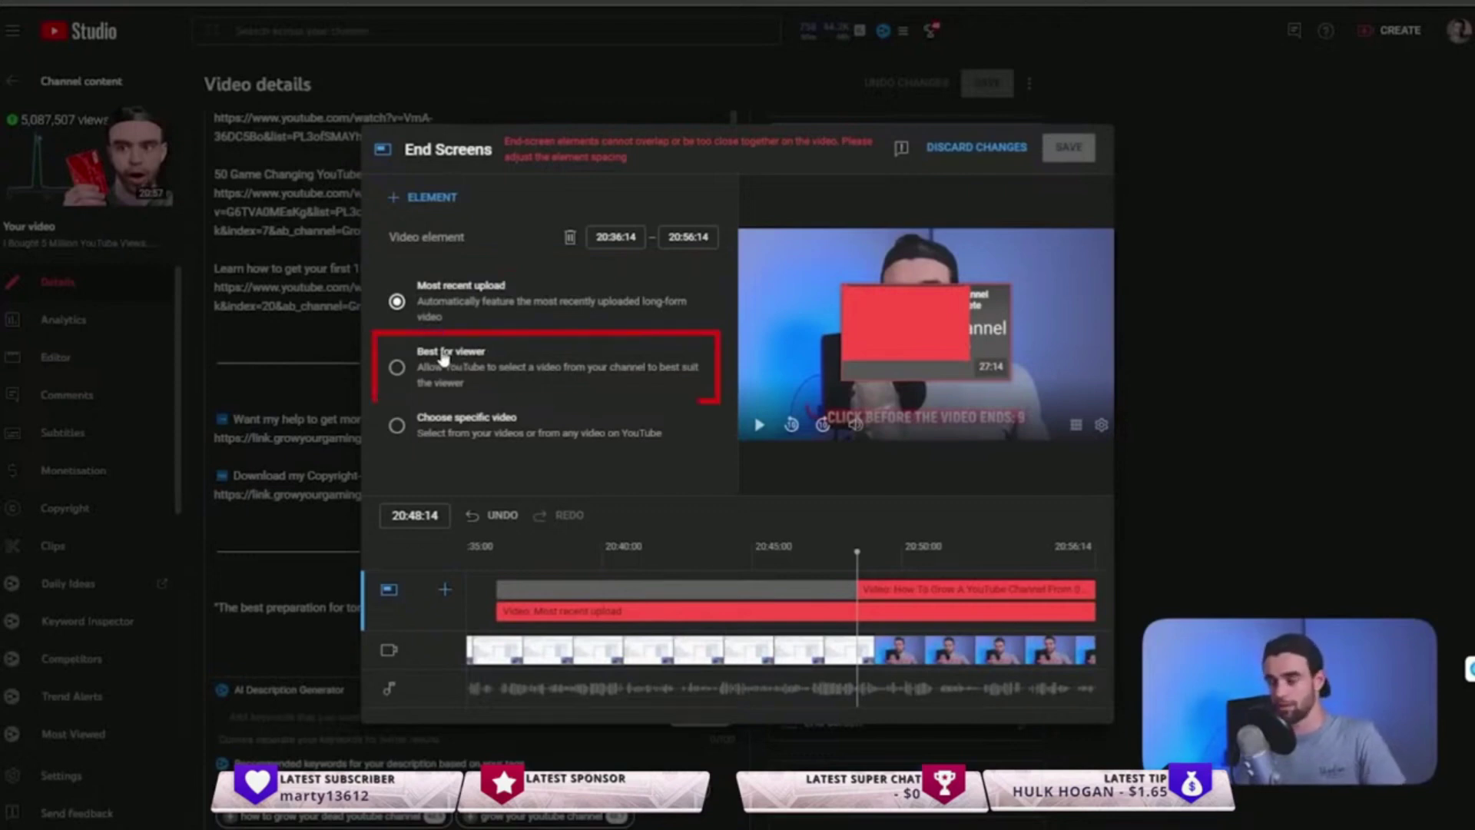
{"action": "left_click", "coordinate": [487, 427]}
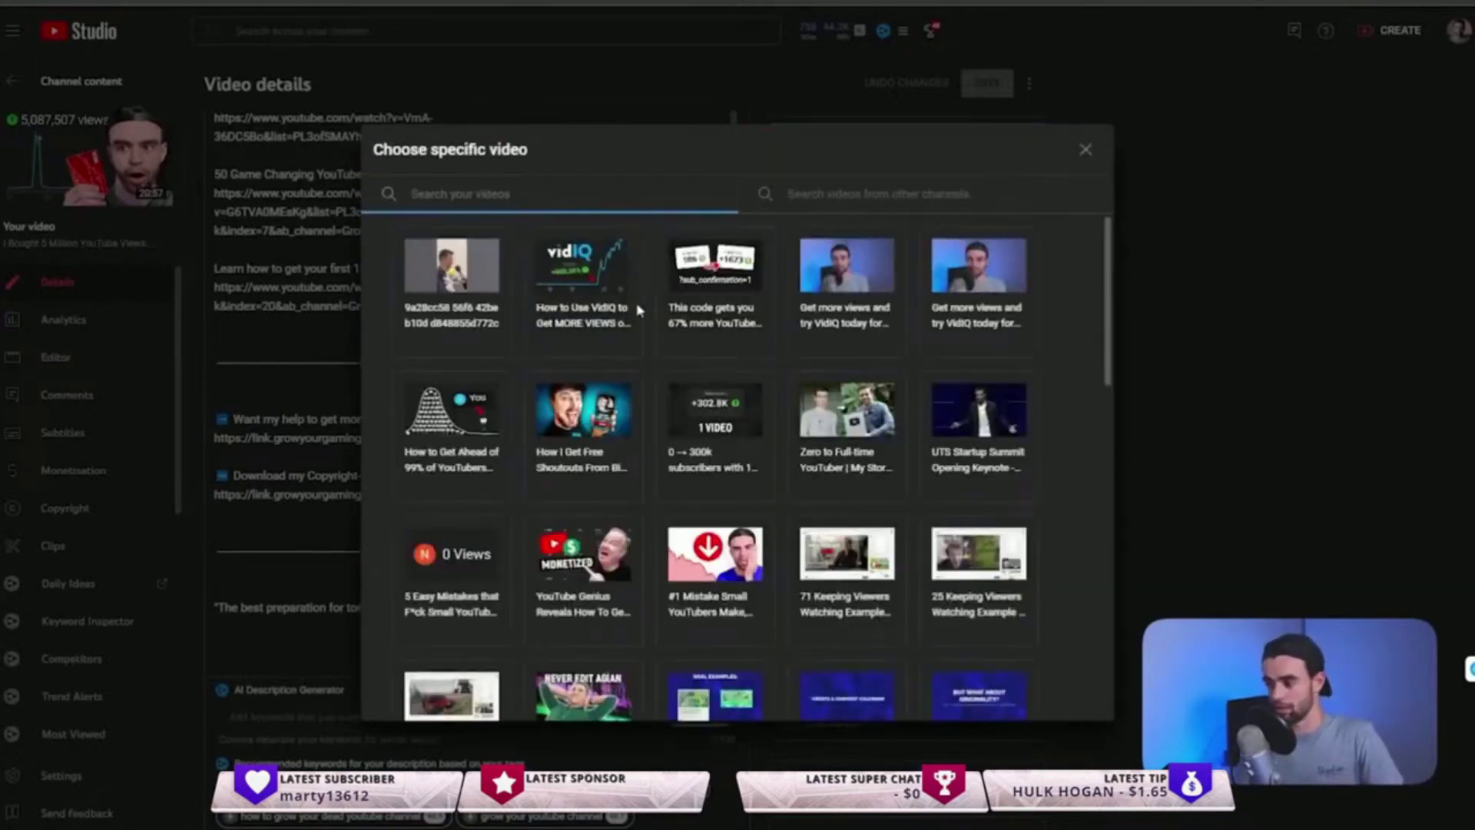
{"action": "left_click", "coordinate": [611, 300]}
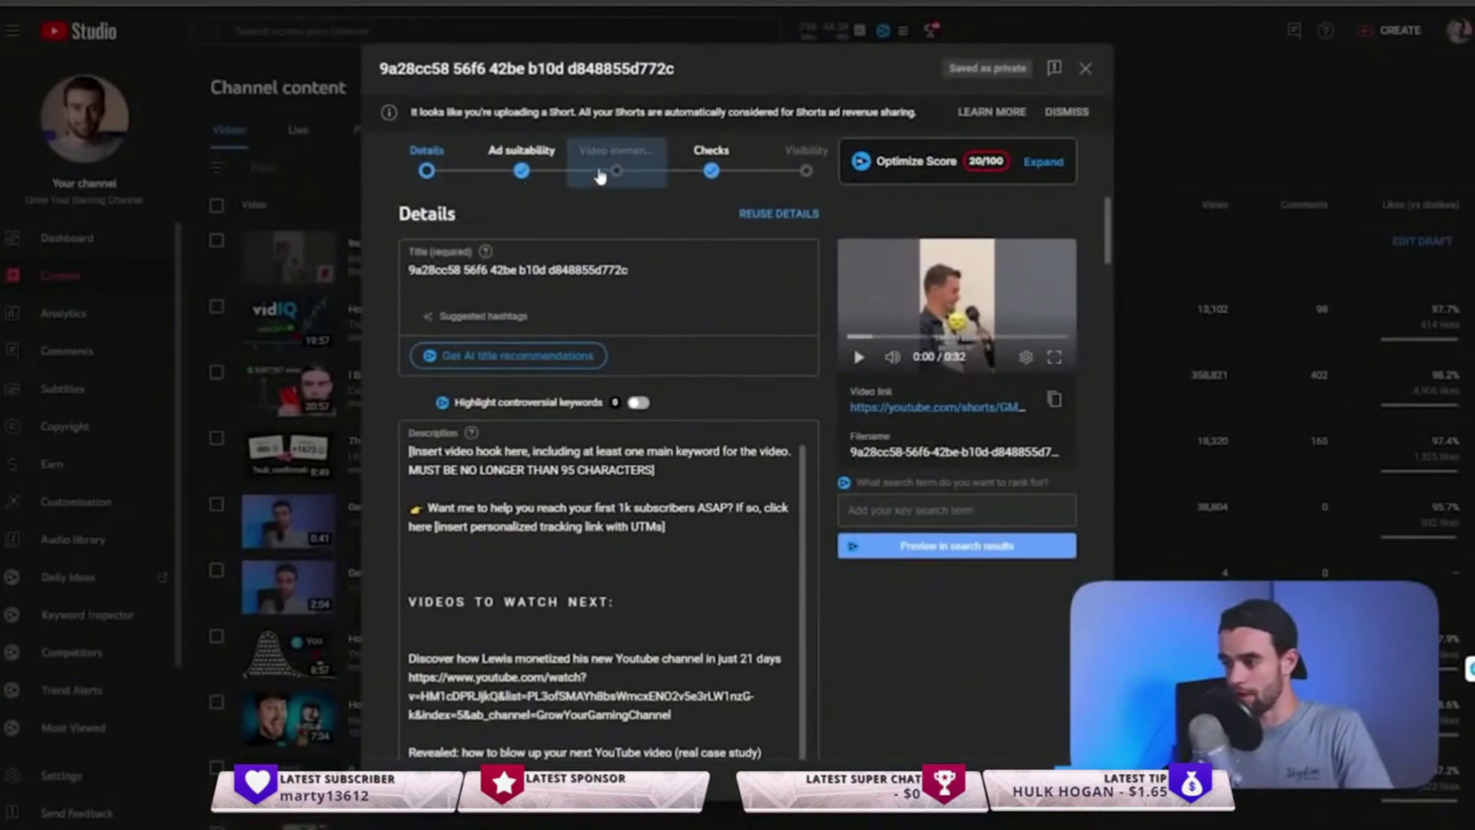
- Go to the draft Short's Video elements step where Add related video appears
{"action": "left_click", "coordinate": [600, 177]}
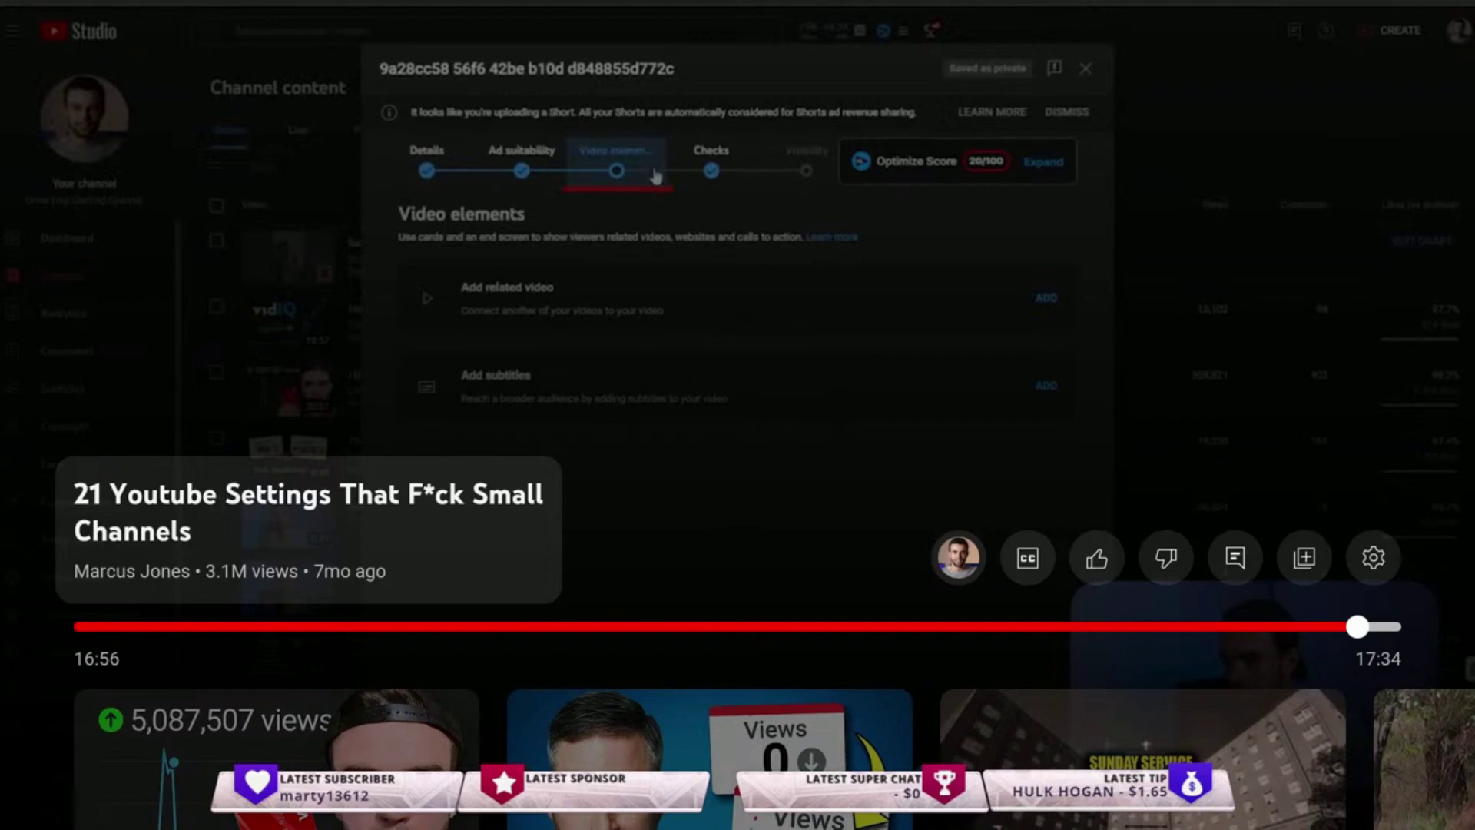
{"action": "key", "text": "space"}
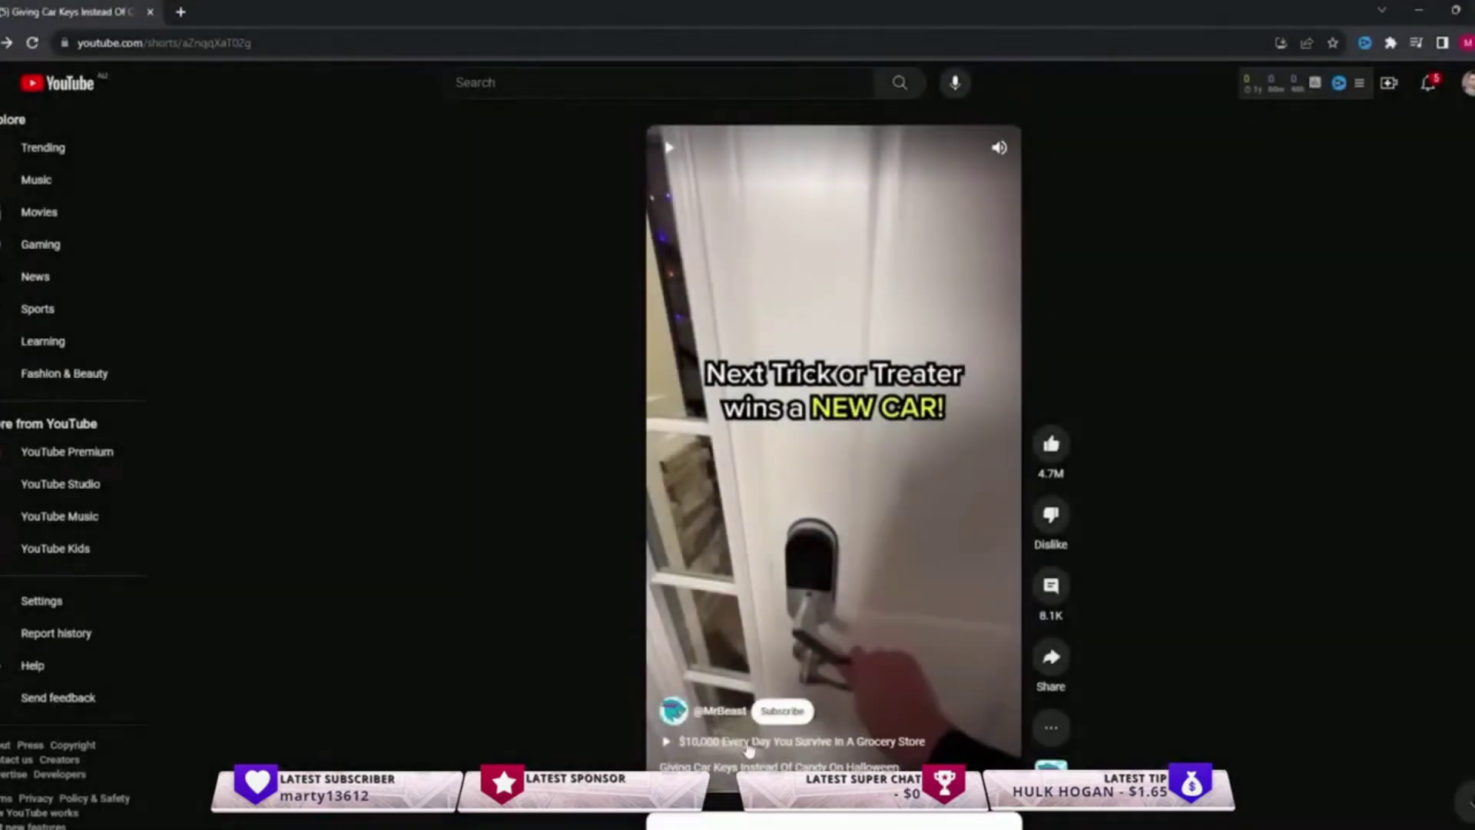
- Open the Short's related video '$10,000 Every Day You Survive In A Grocery Store'
{"action": "left_click", "coordinate": [748, 742]}
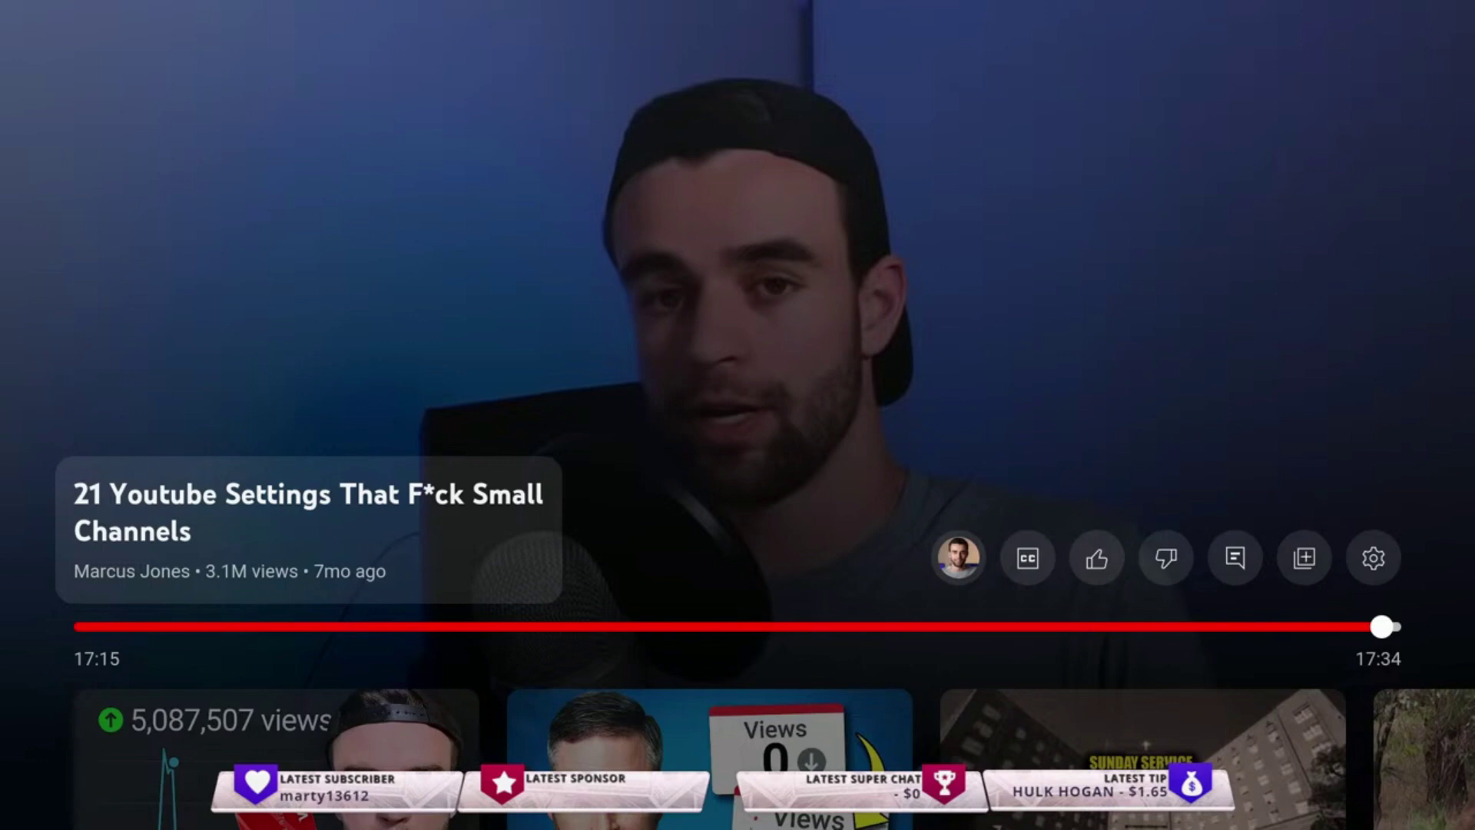
{"action": "key", "text": "space"}
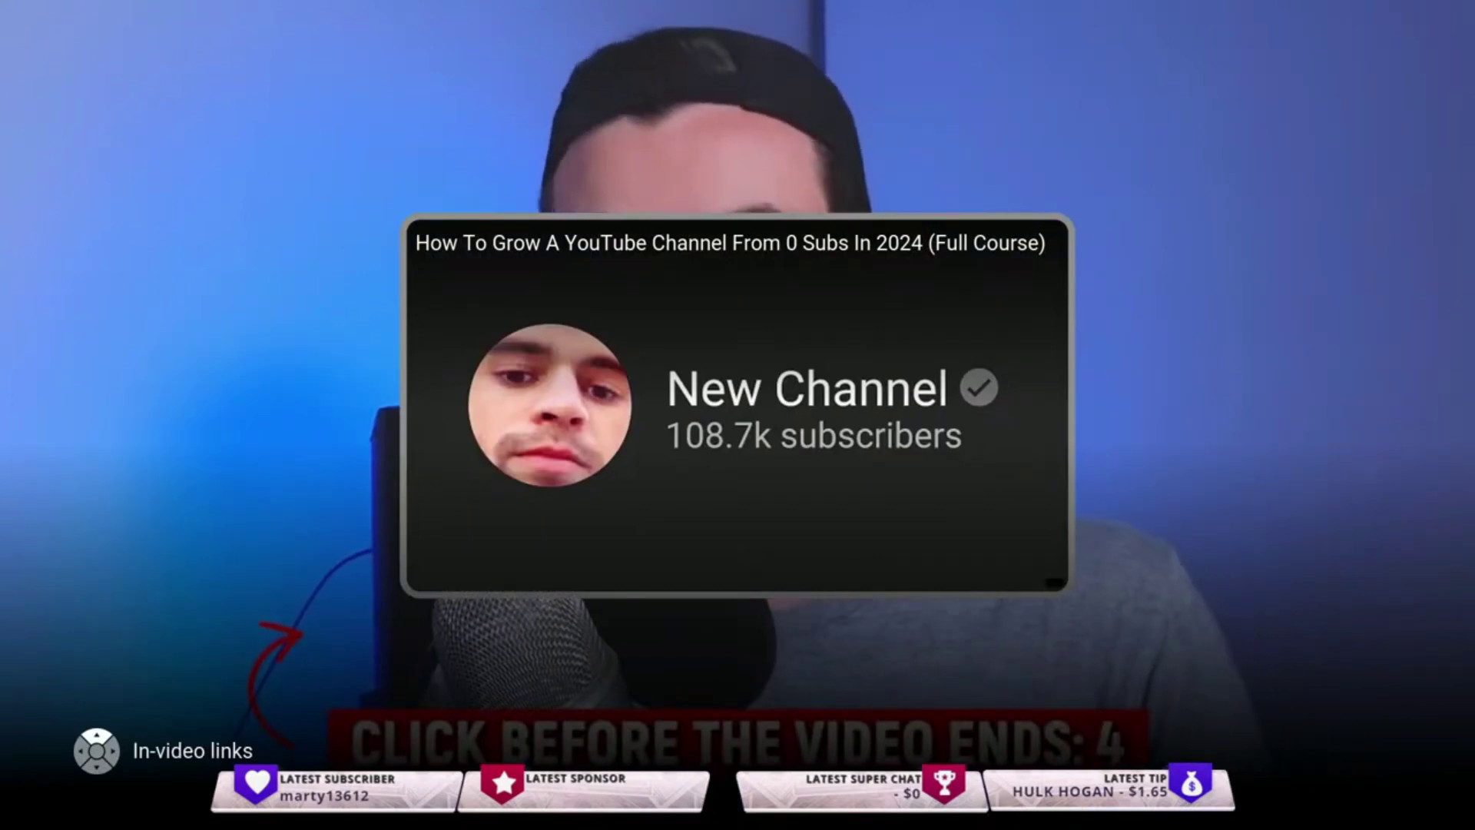
{"action": "key", "text": "Return"}
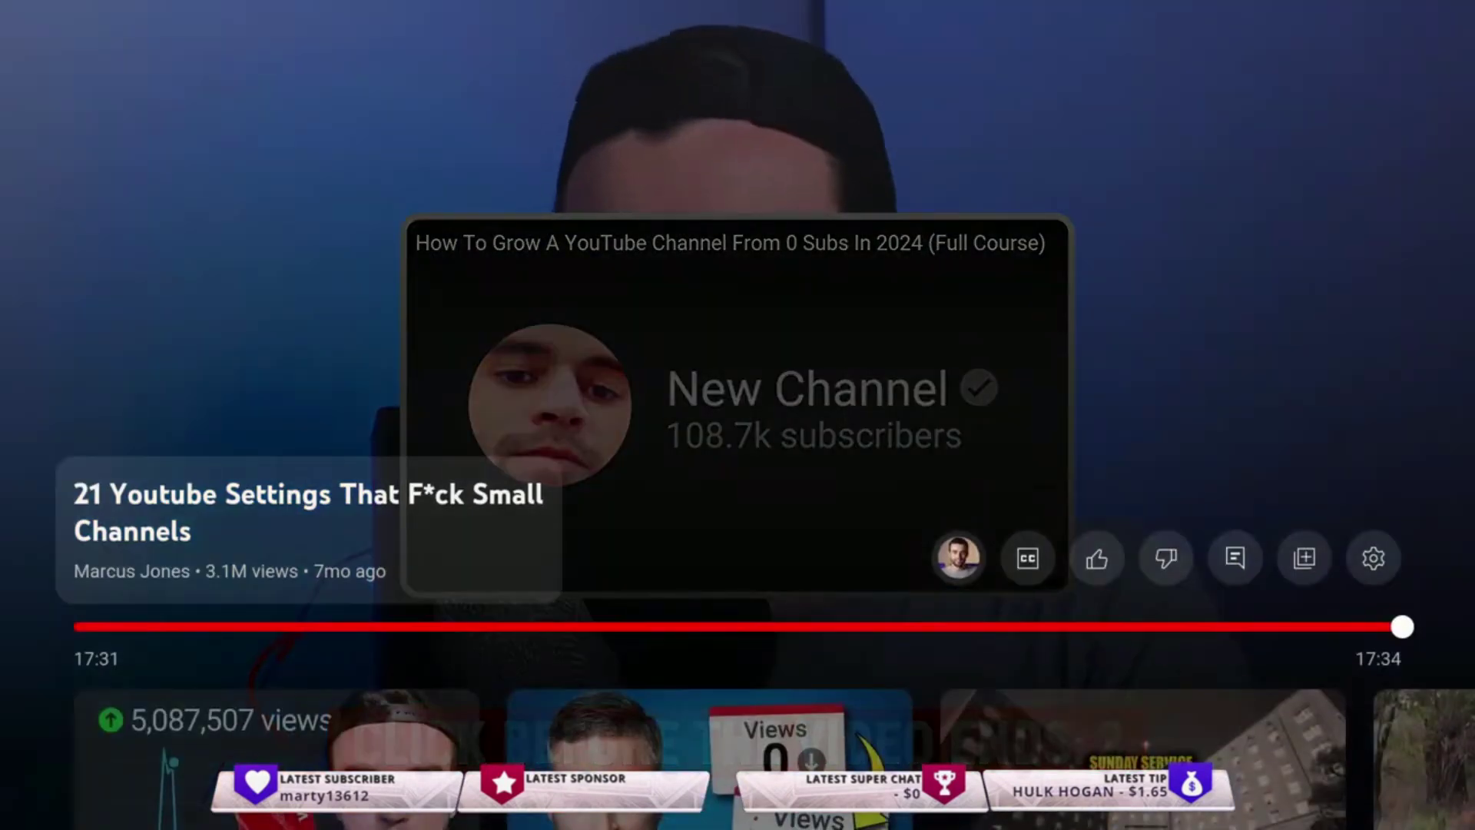